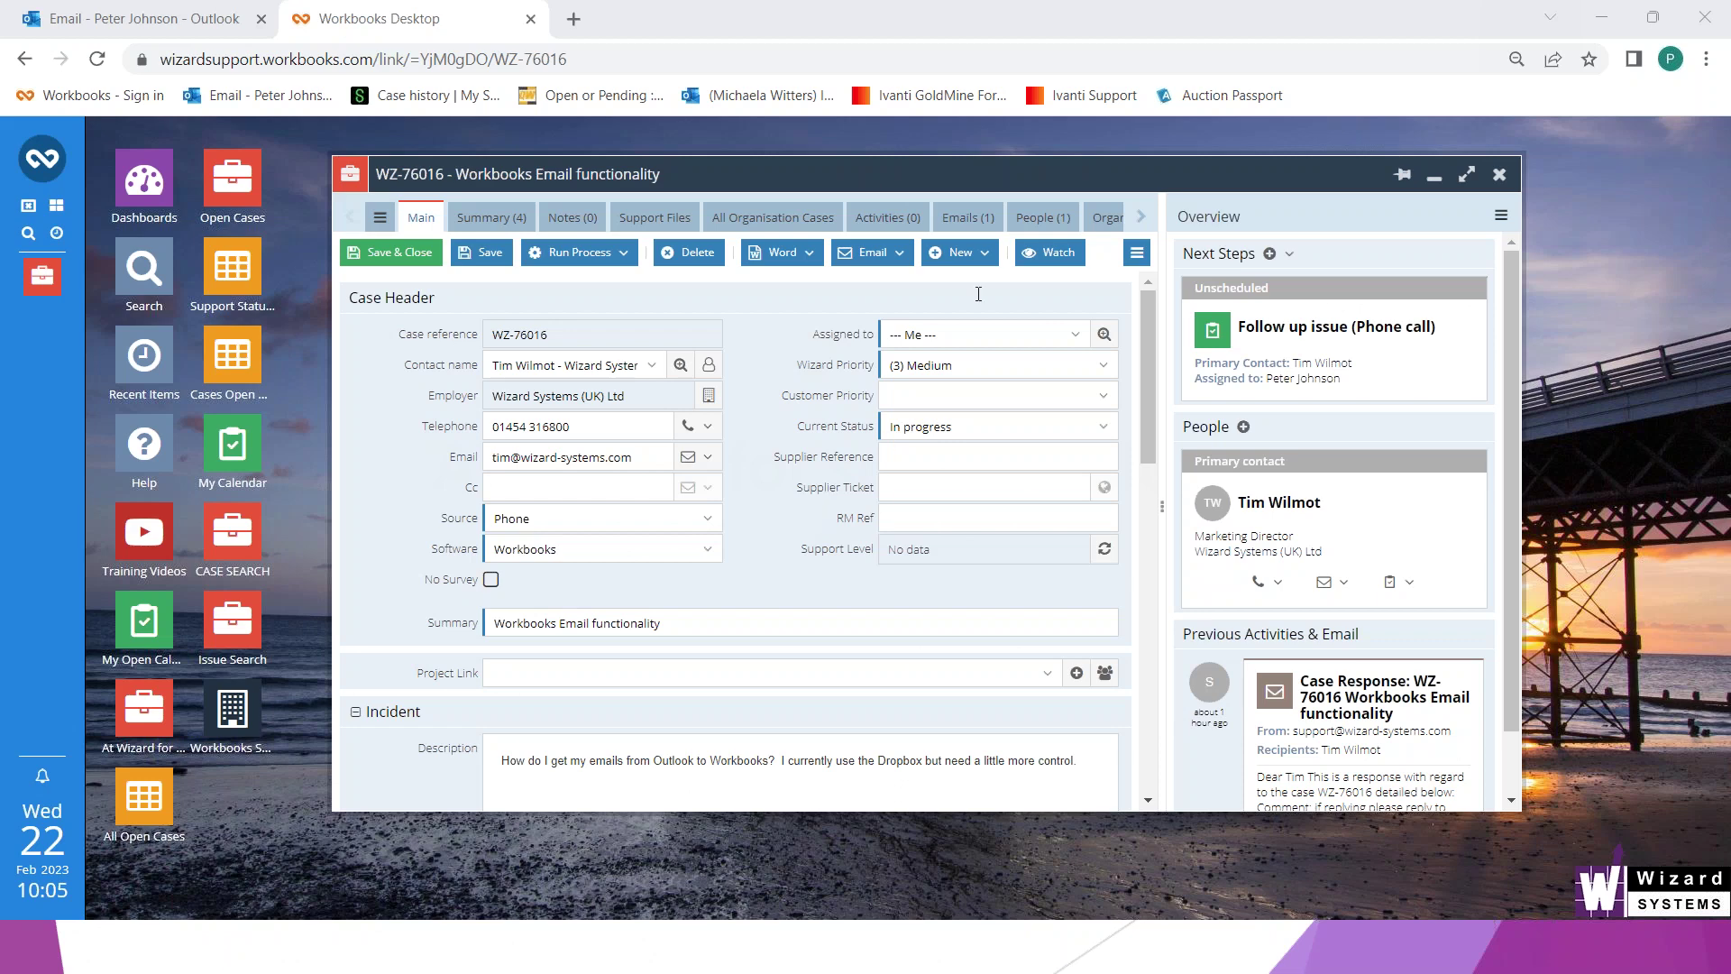
pyautogui.moveTo(913, 173); pyautogui.dragTo(883, 175)
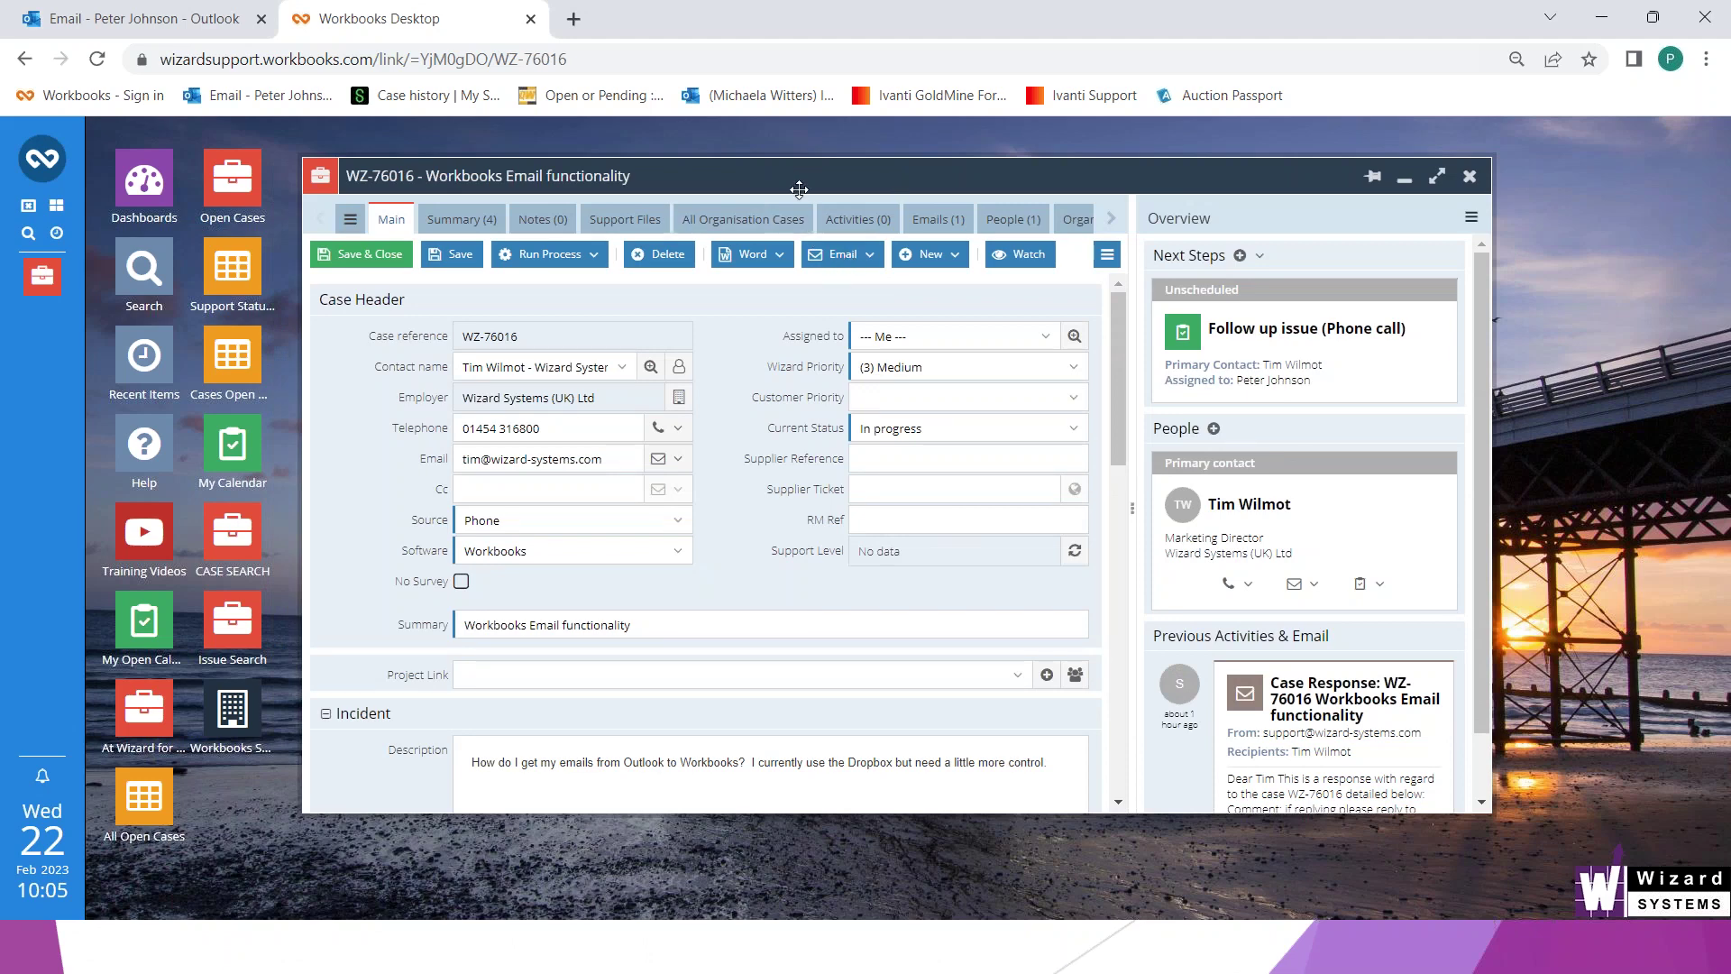
pyautogui.moveTo(801, 181); pyautogui.dragTo(821, 183)
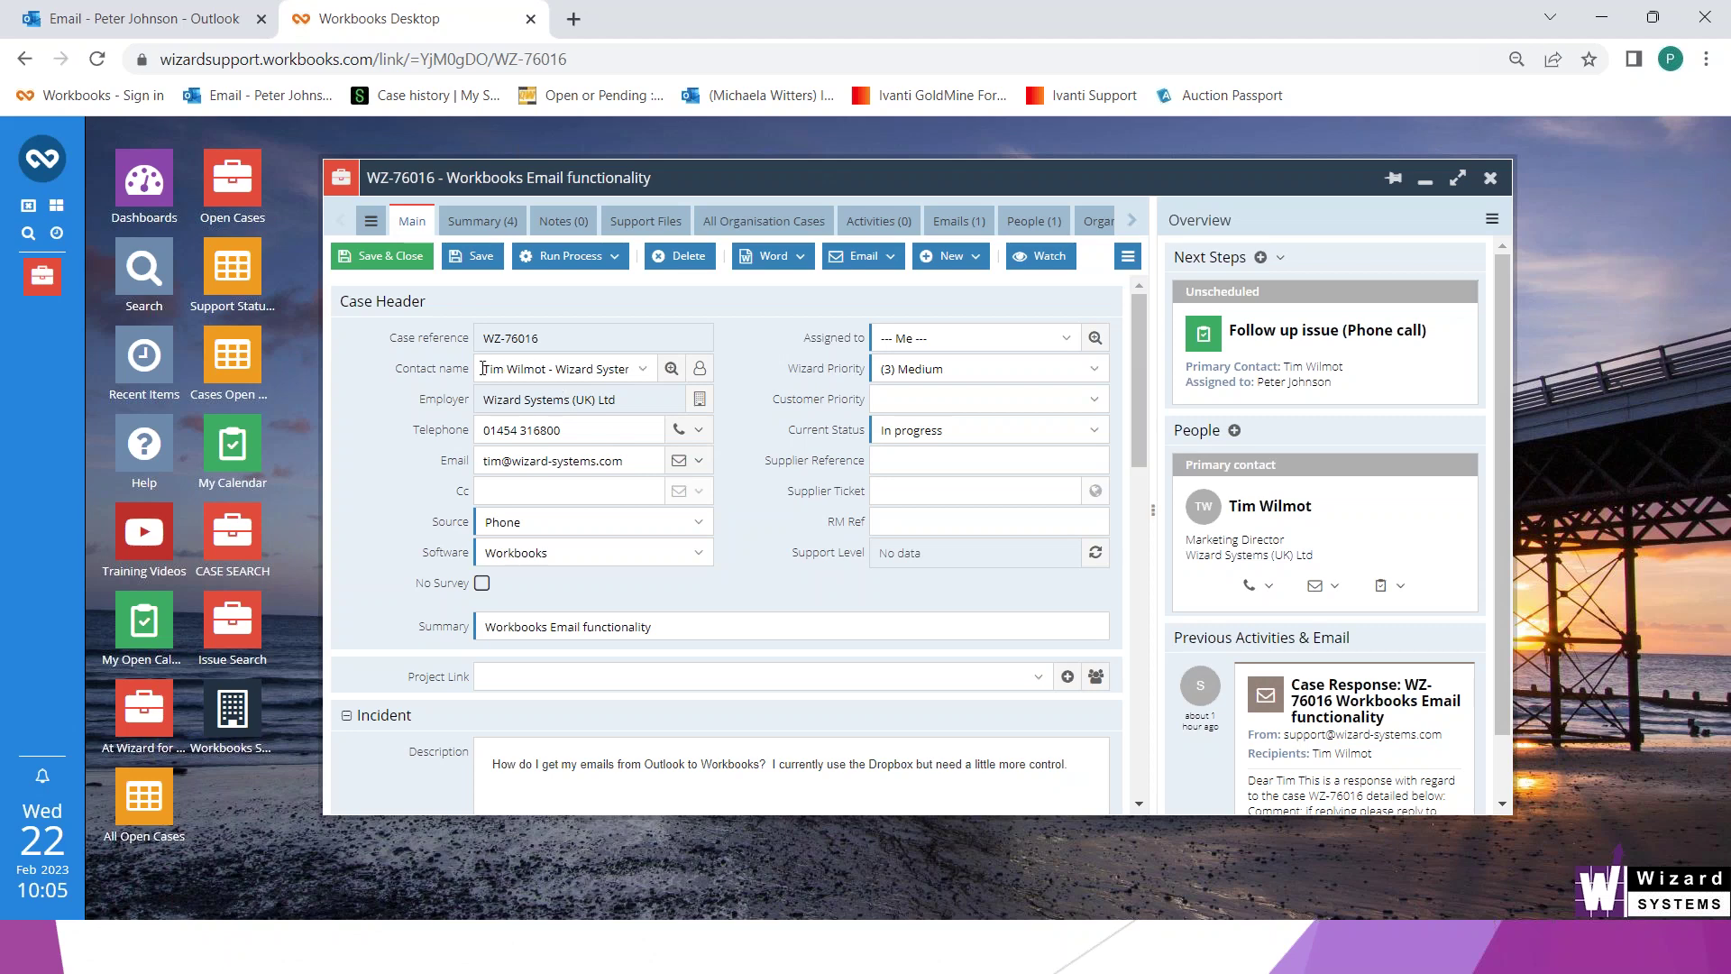
pyautogui.moveTo(483, 368); pyautogui.dragTo(565, 366)
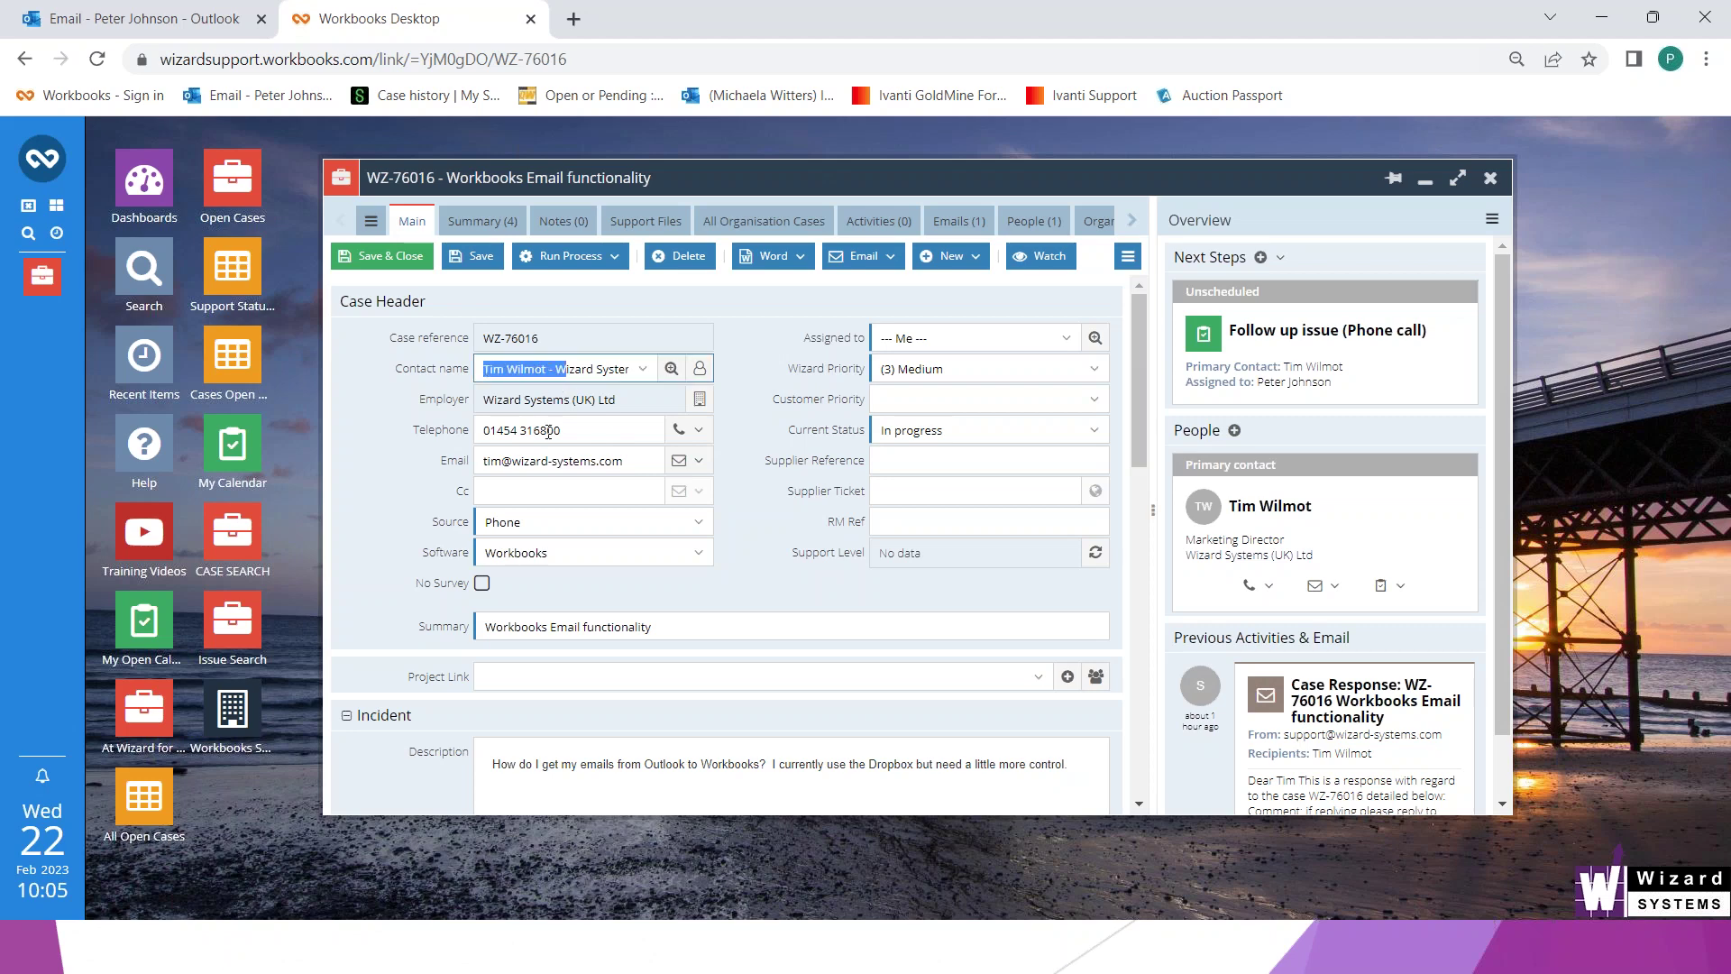
pyautogui.tripleClick(656, 631)
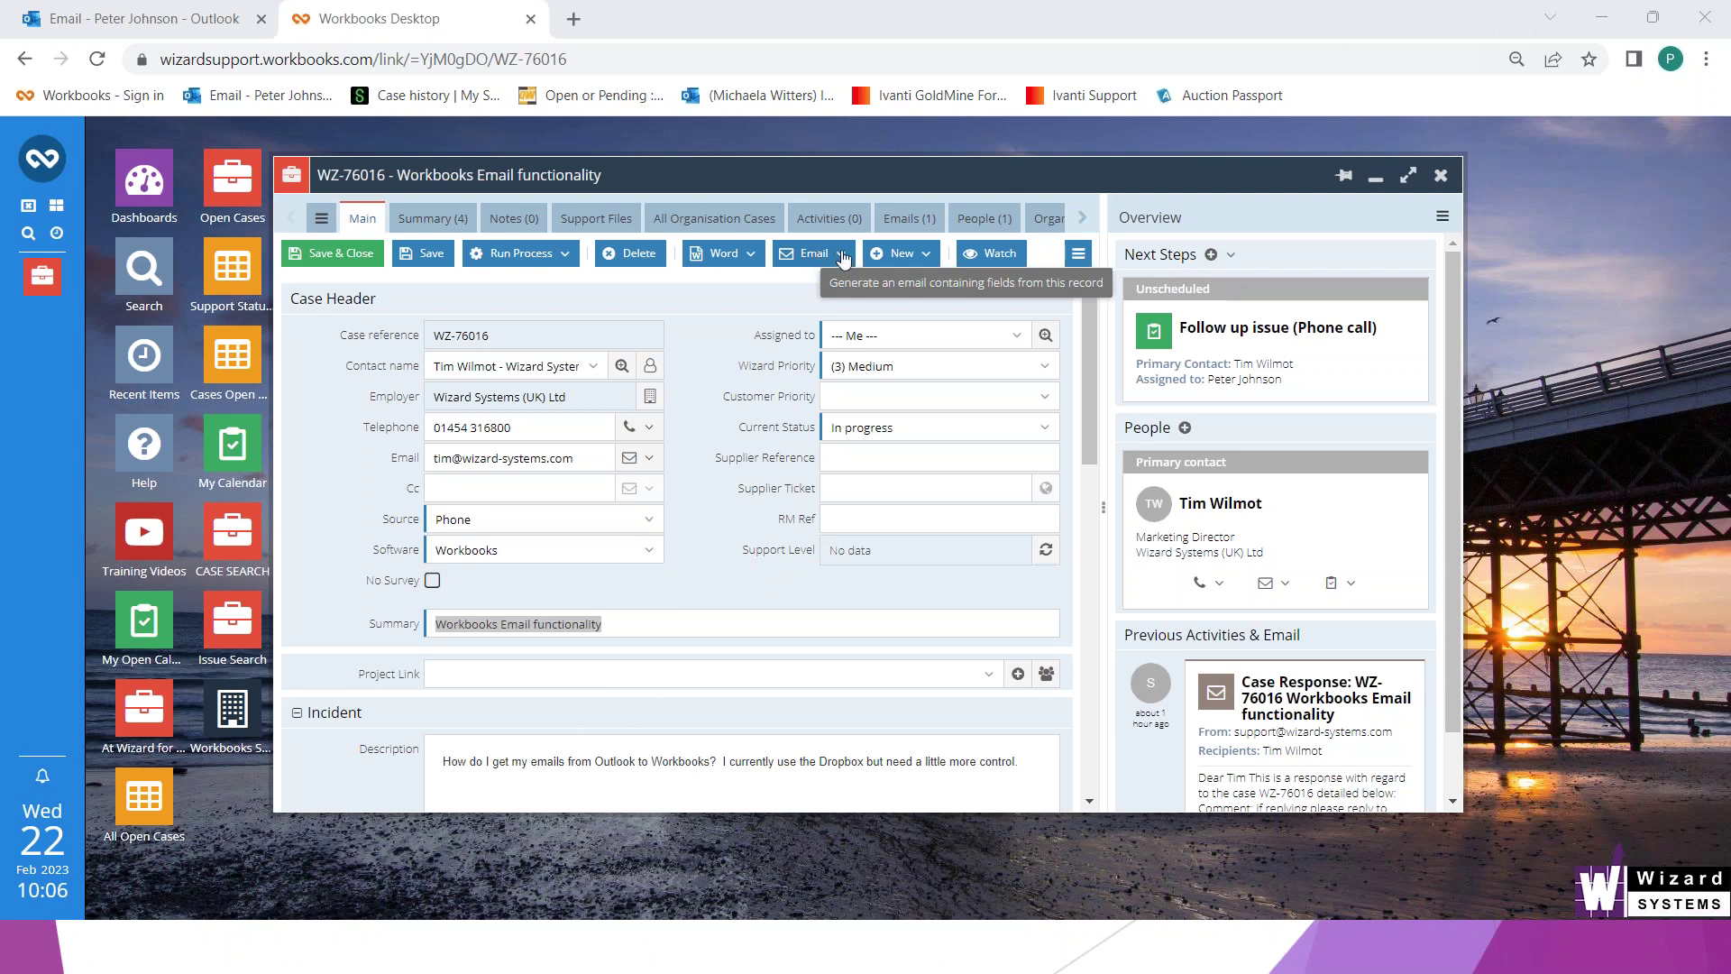
pyautogui.click(840, 257)
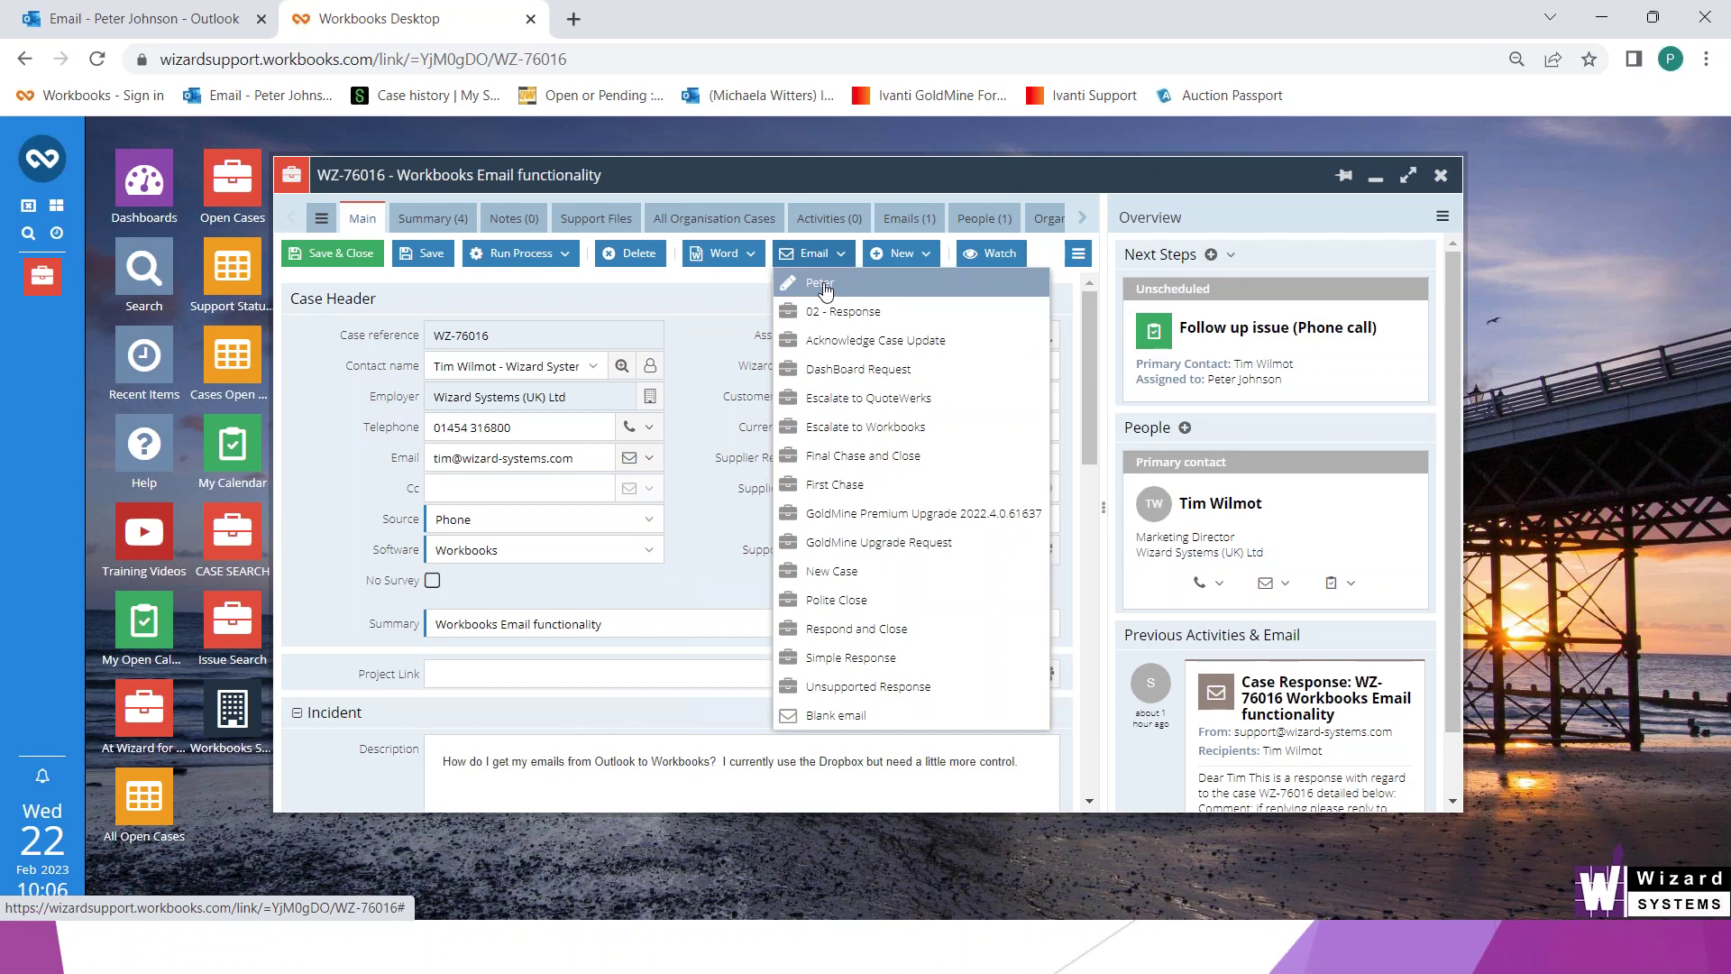
# Start a draft email for case WZ-76016 with the Other and Support snippet folders shown
pyautogui.click(823, 286)
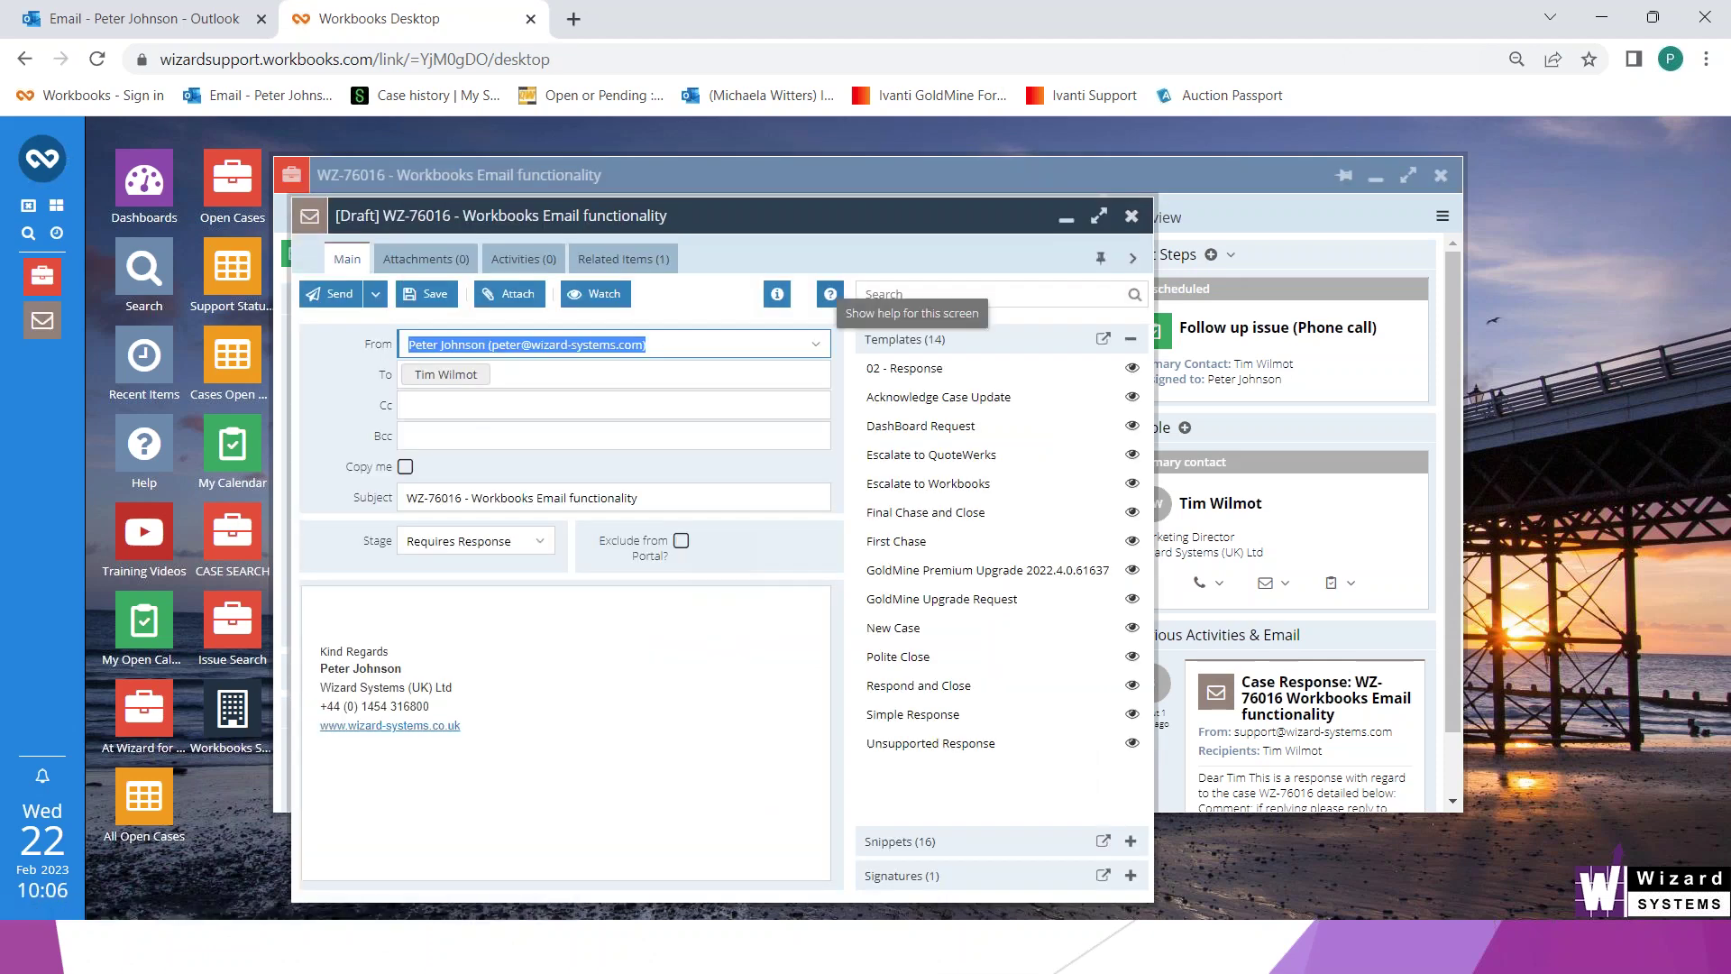
pyautogui.click(1130, 340)
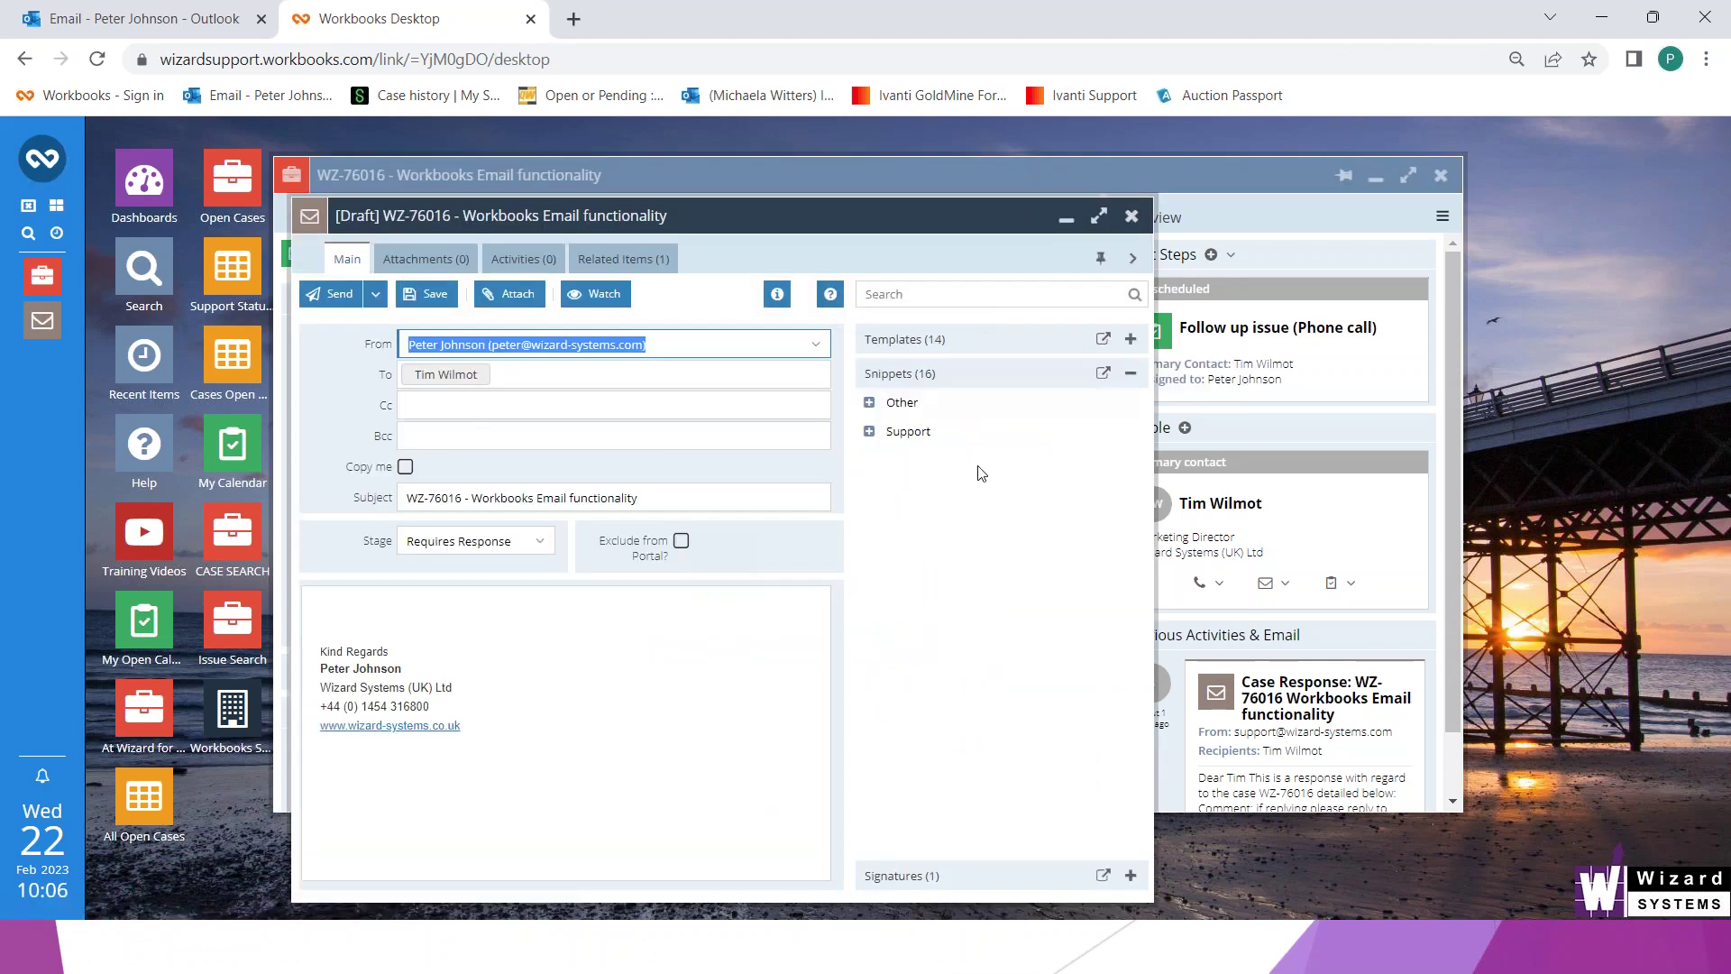
pyautogui.click(356, 614)
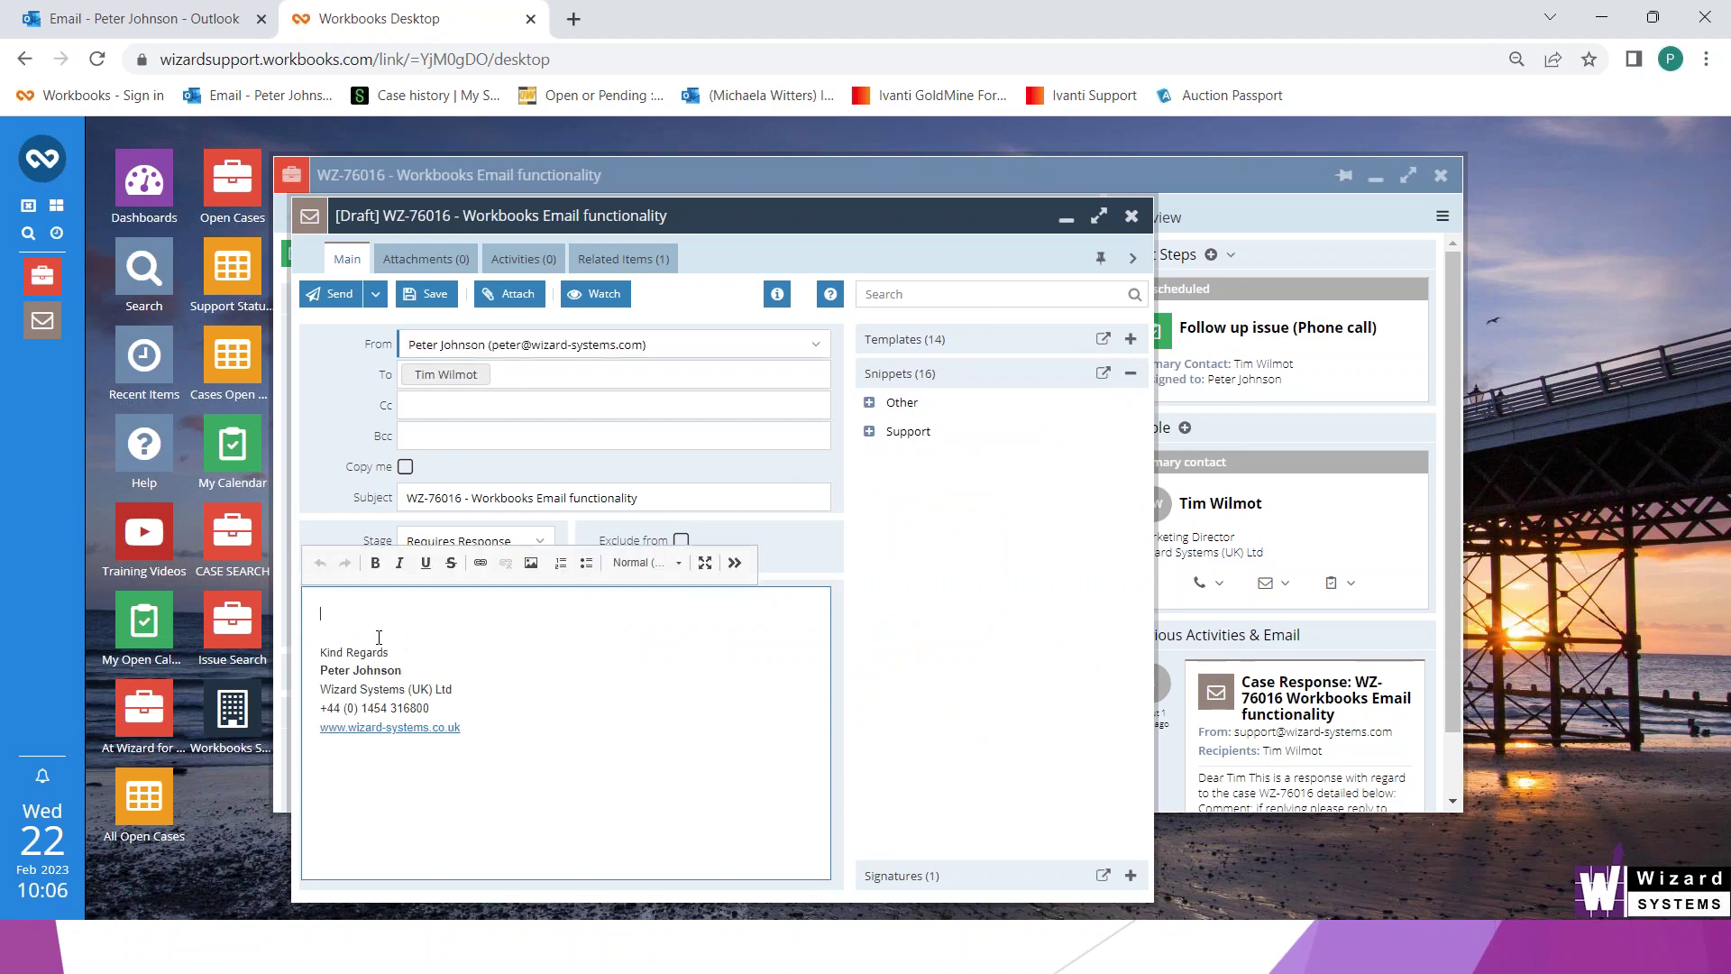
pyautogui.moveTo(837, 215)
pyautogui.mouseDown()
pyautogui.moveTo(841, 230)
pyautogui.moveTo(838, 180)
pyautogui.mouseUp()
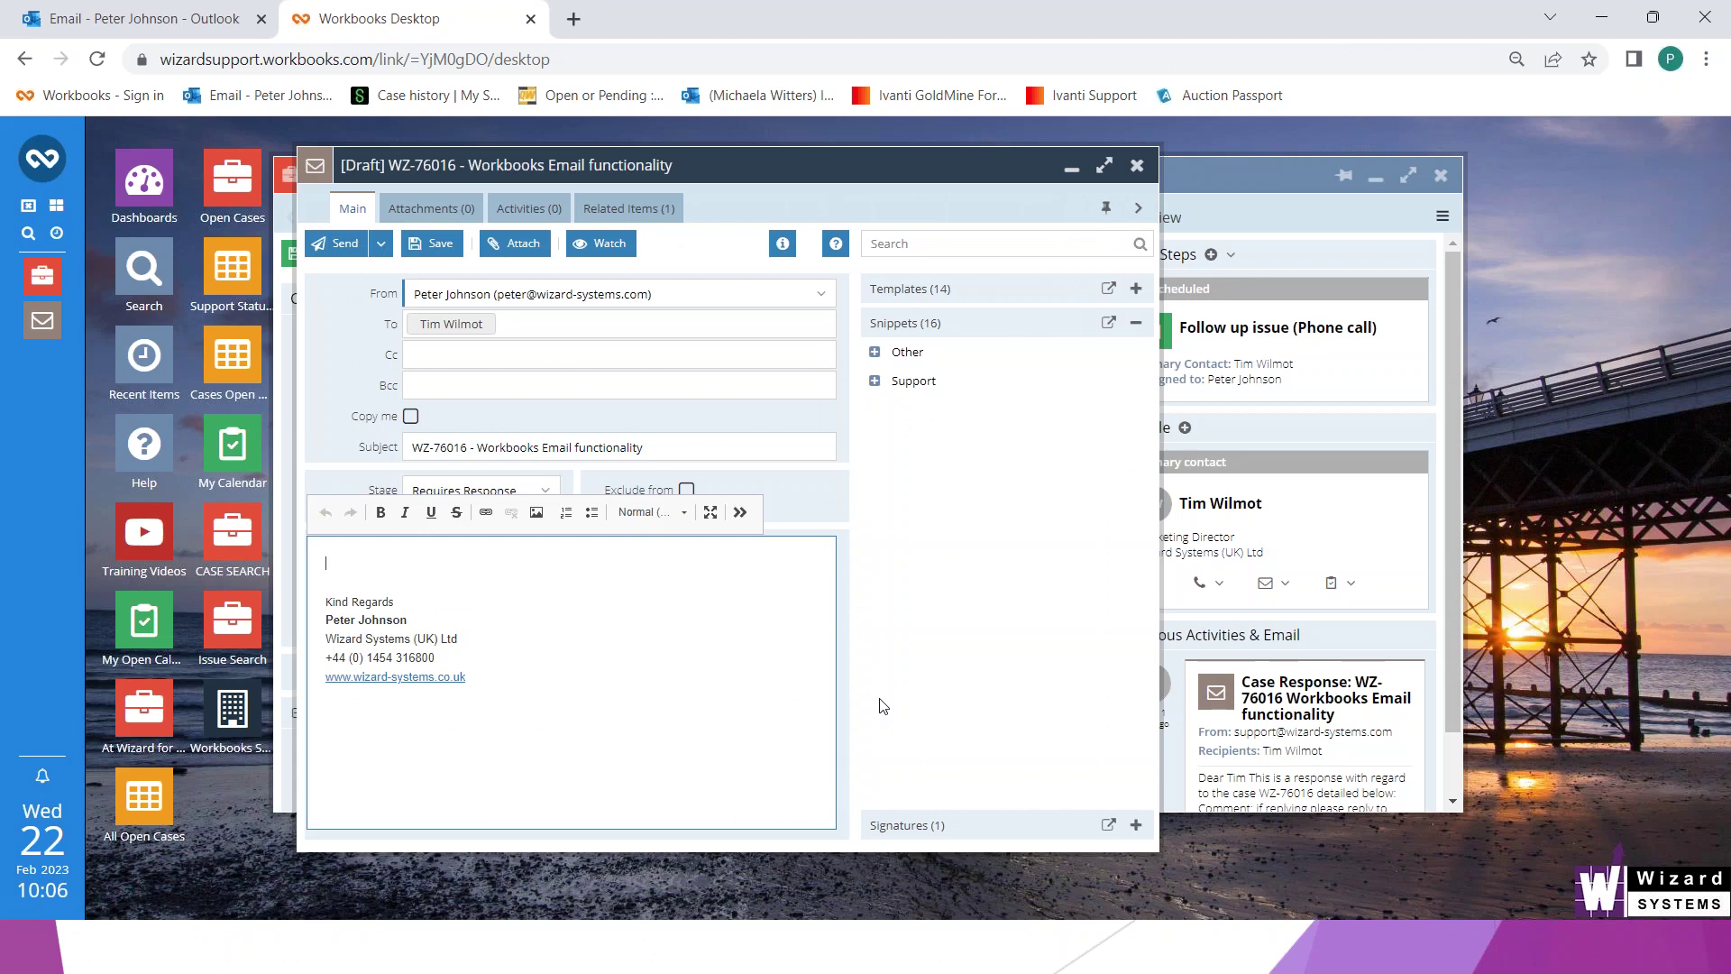
# Hide and reshow the Email Assistant, shift the draft aside, then expand its 14 templates
pyautogui.click(1138, 212)
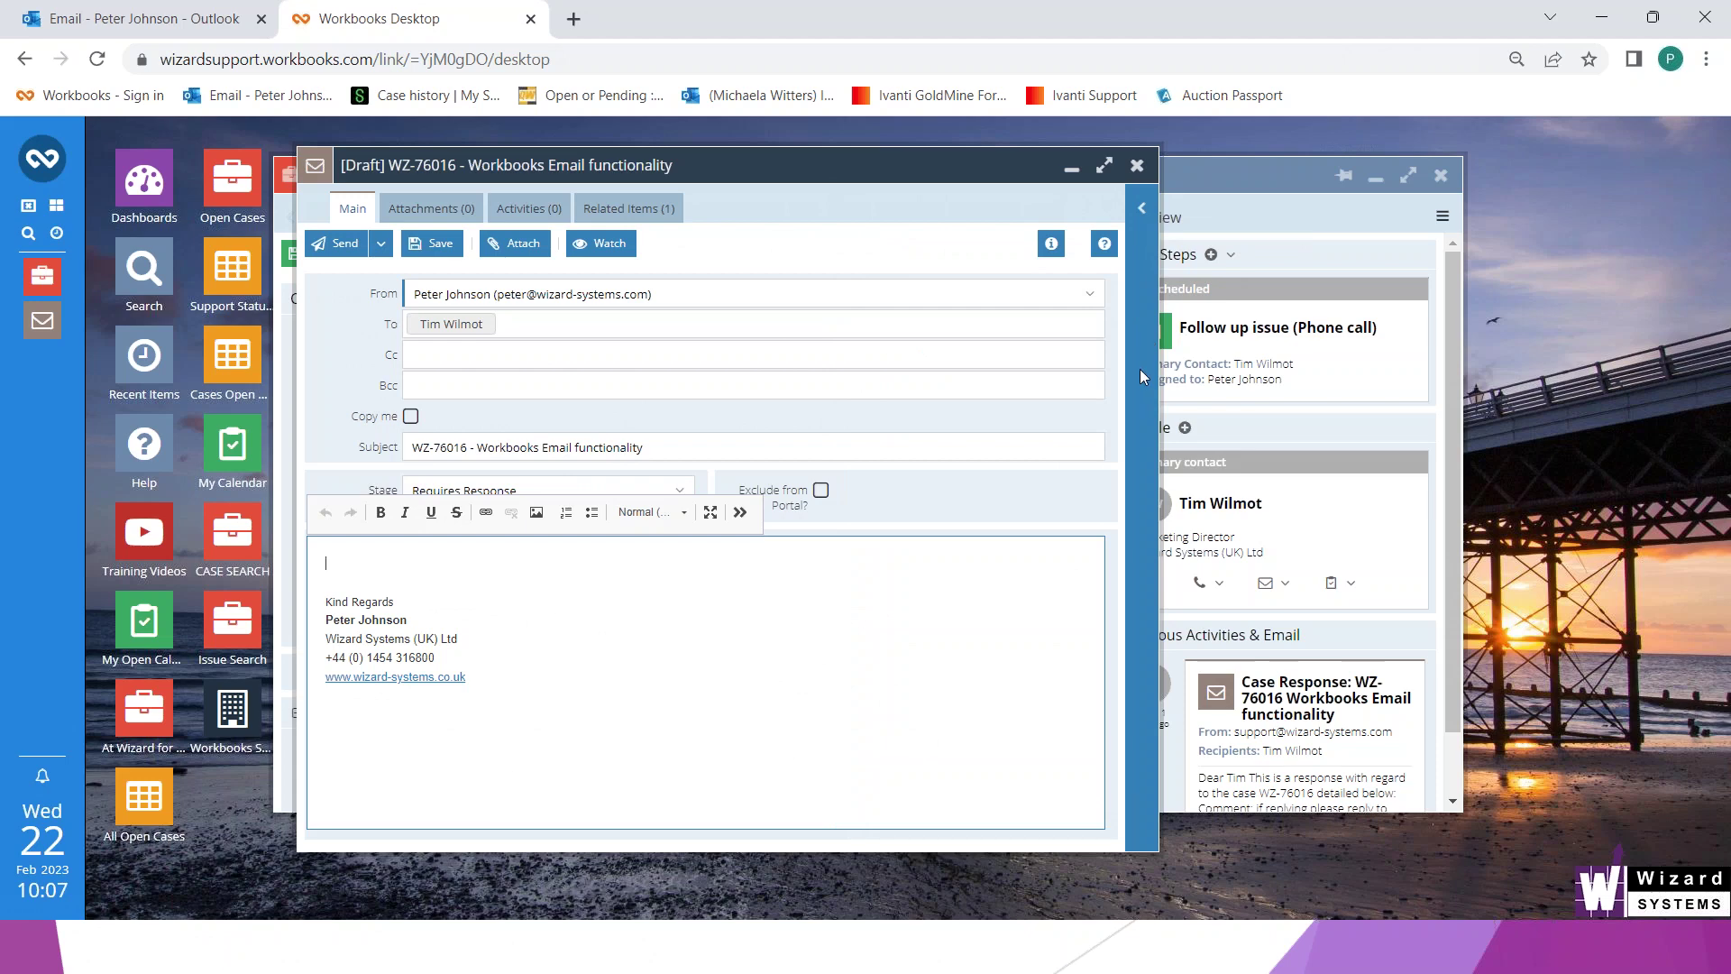
pyautogui.click(1141, 212)
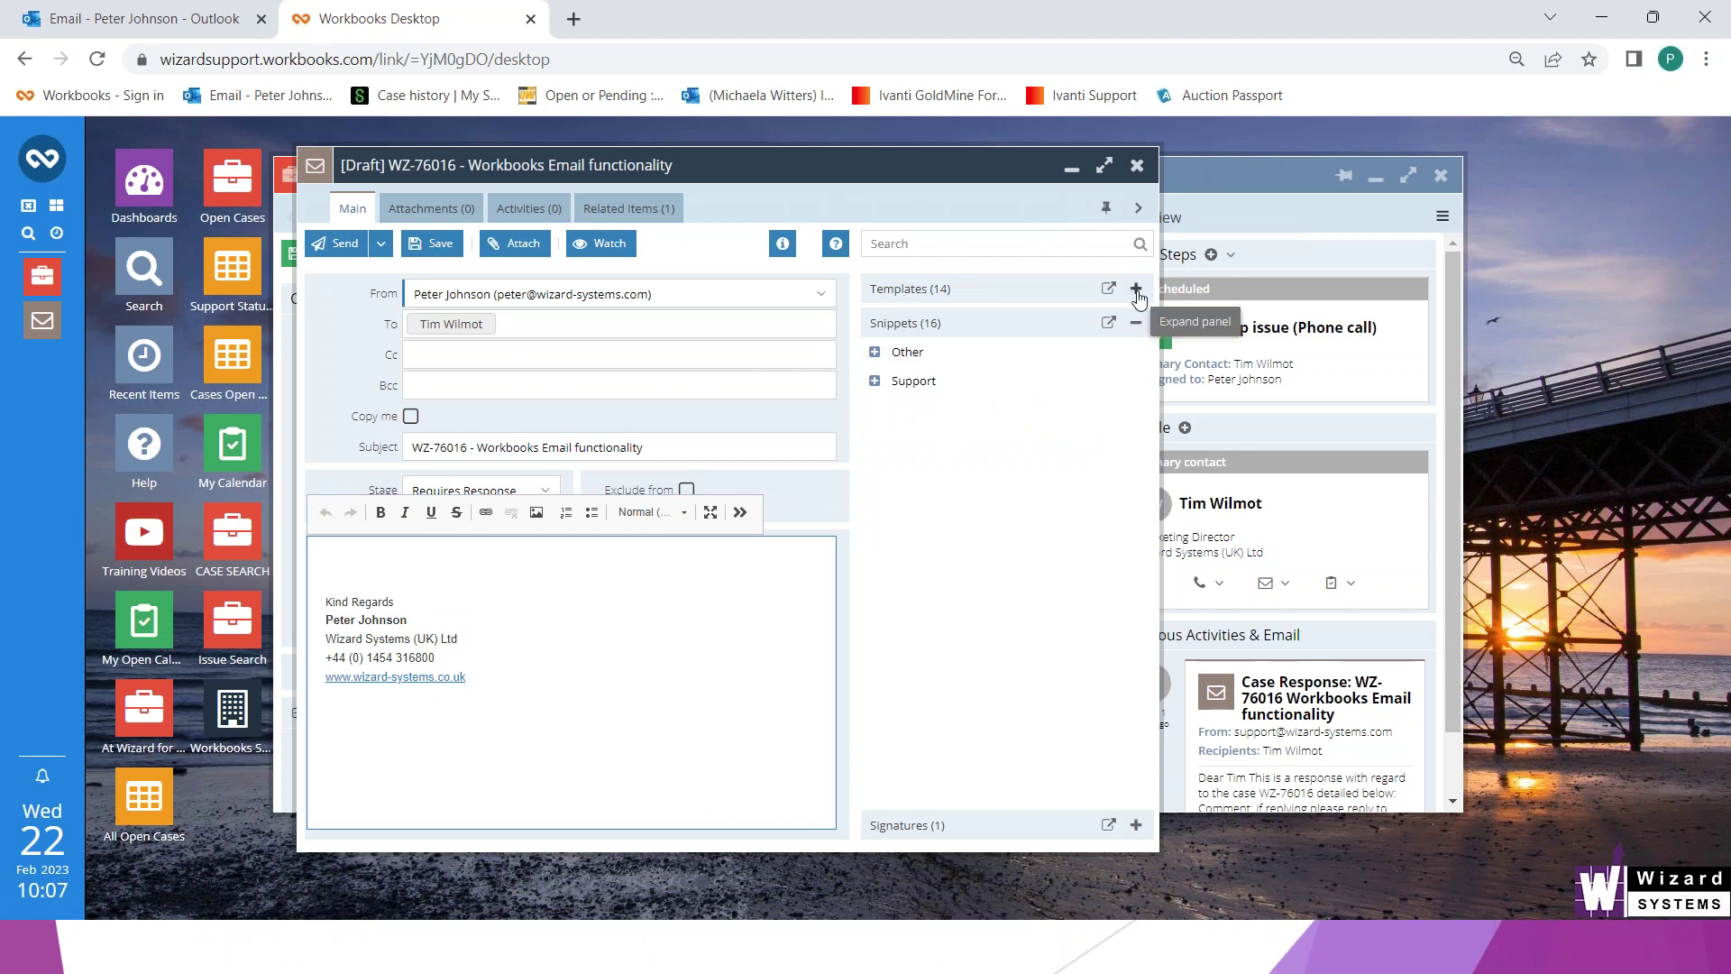
pyautogui.moveTo(906, 172); pyautogui.dragTo(992, 169)
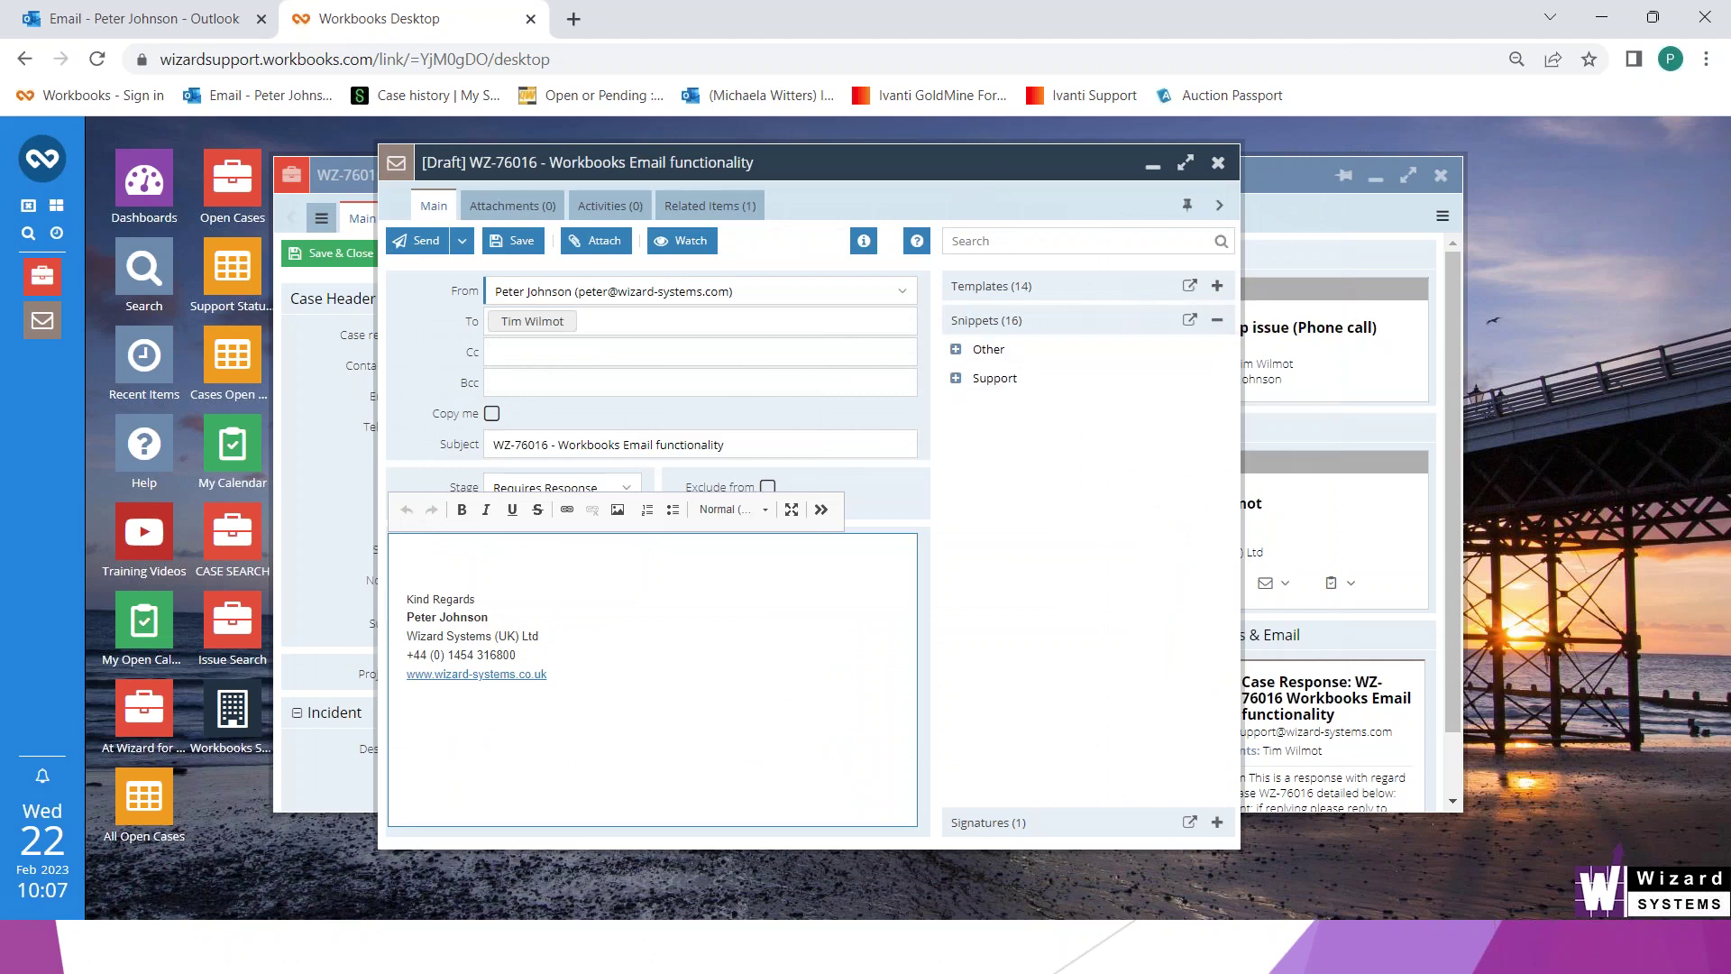
pyautogui.moveTo(811, 162); pyautogui.dragTo(1133, 208)
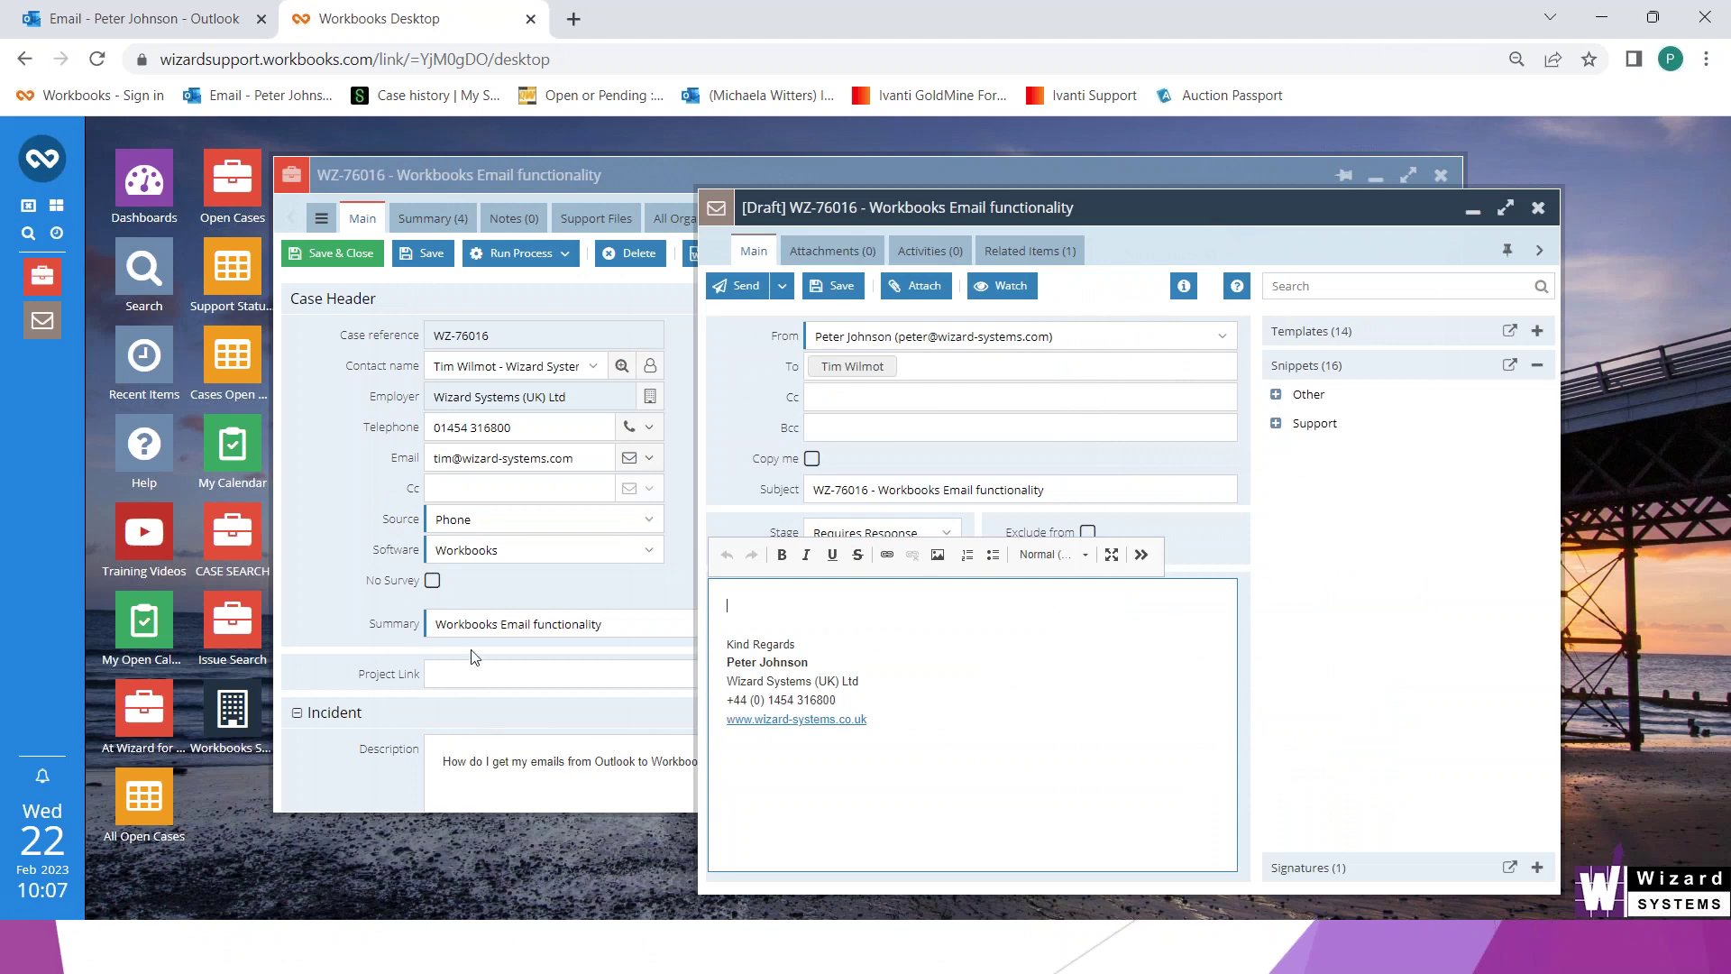
pyautogui.moveTo(1025, 209); pyautogui.dragTo(700, 163)
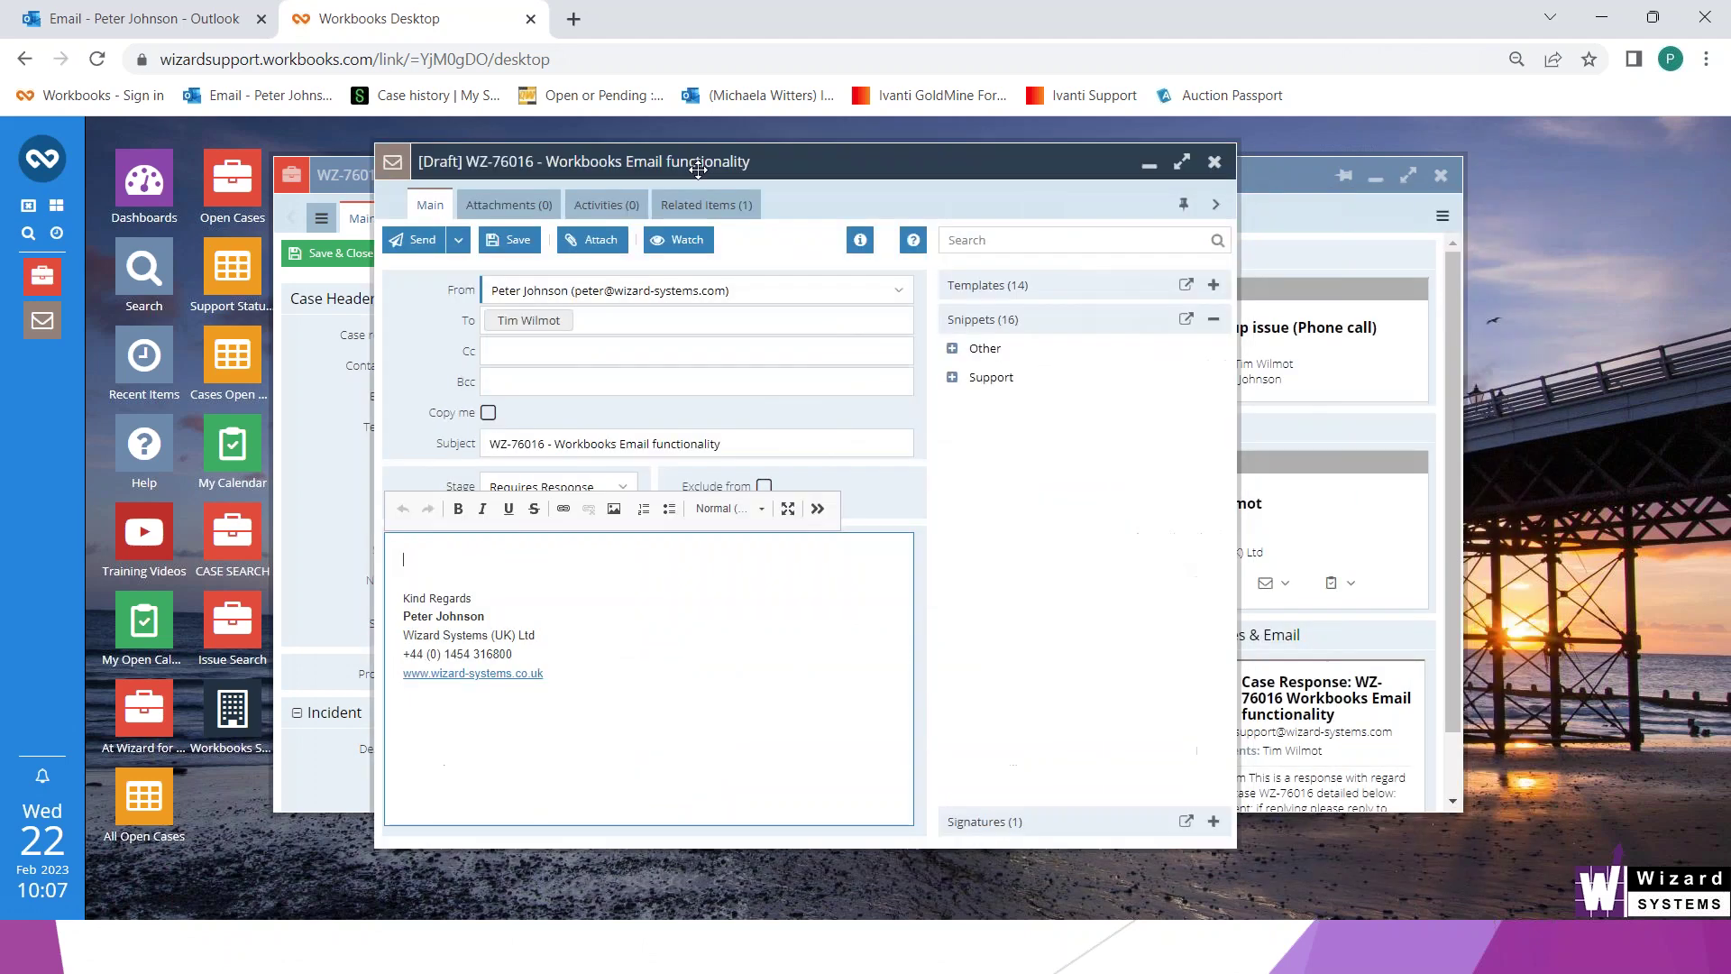
pyautogui.click(1213, 287)
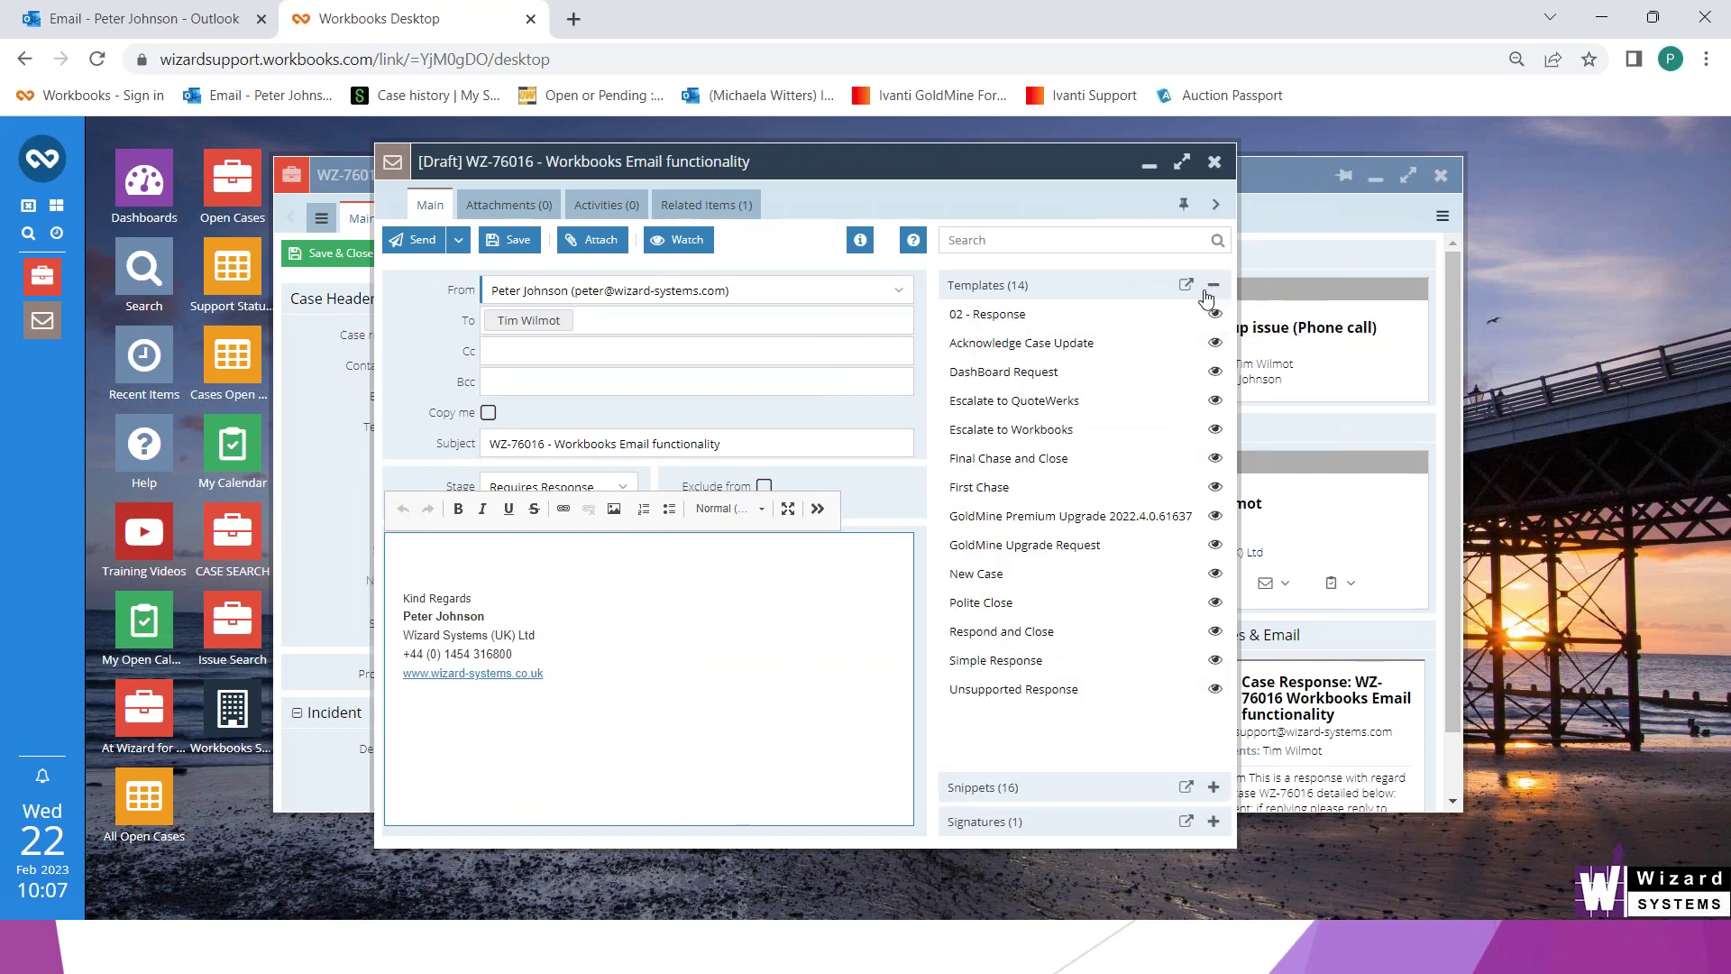
# Apply the 02 - Response template to the draft, confirming it replaces the unsaved content
pyautogui.click(986, 316)
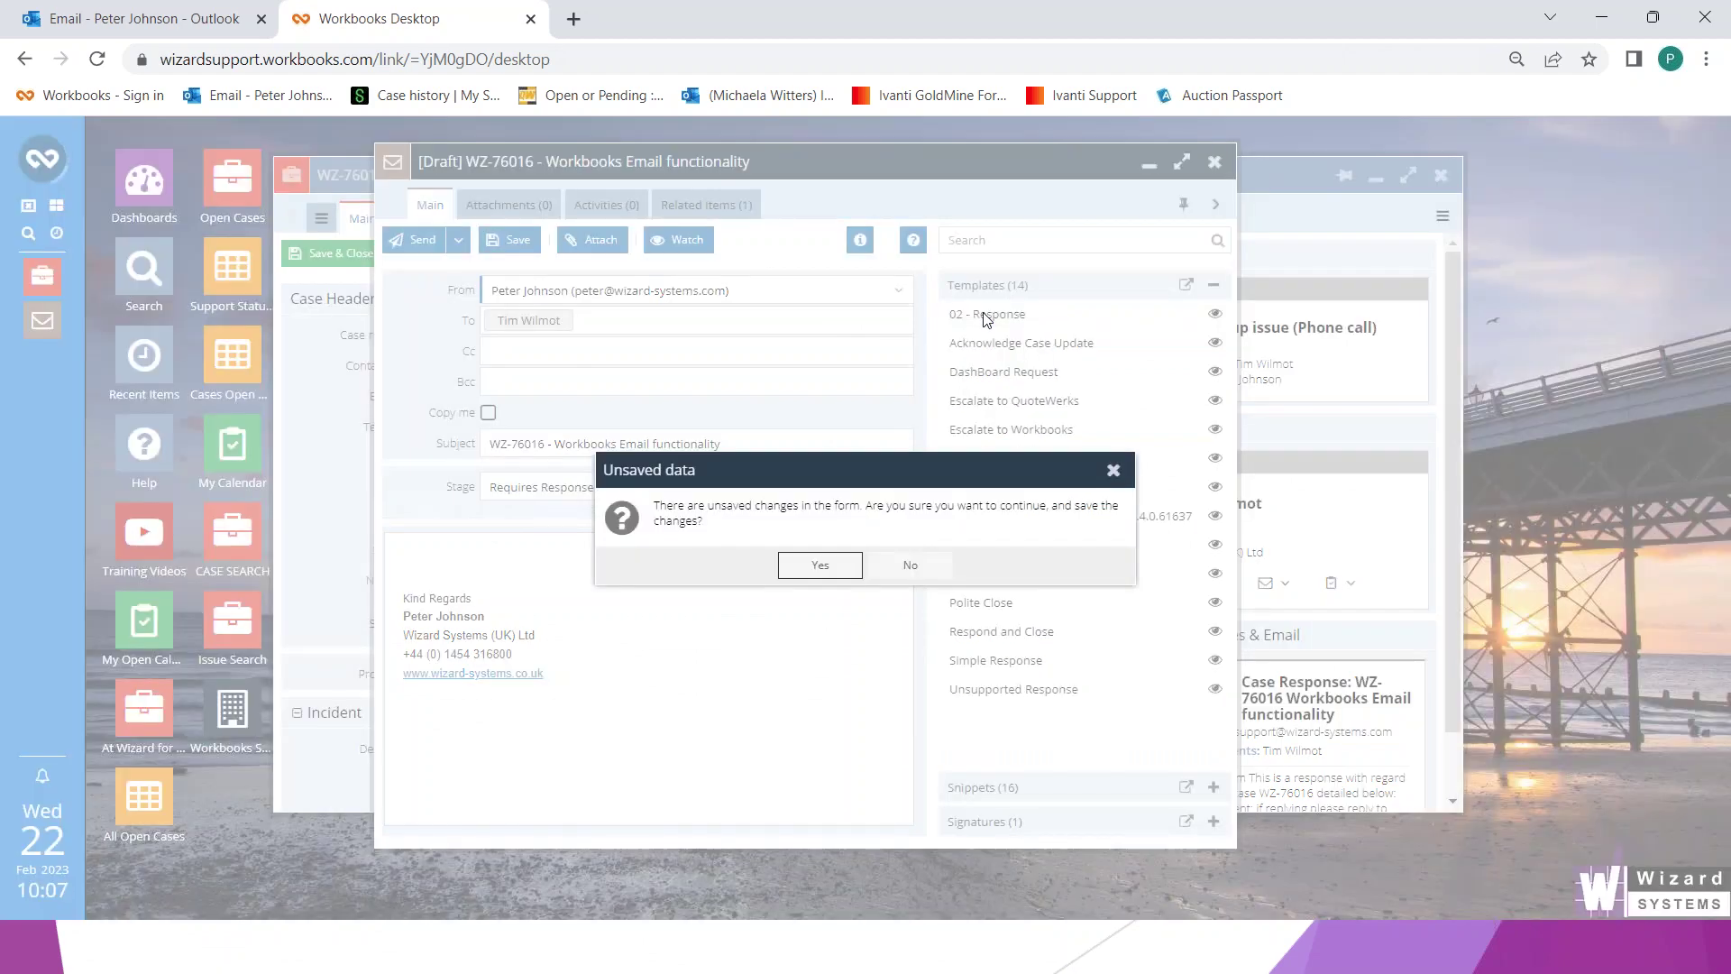
pyautogui.click(844, 566)
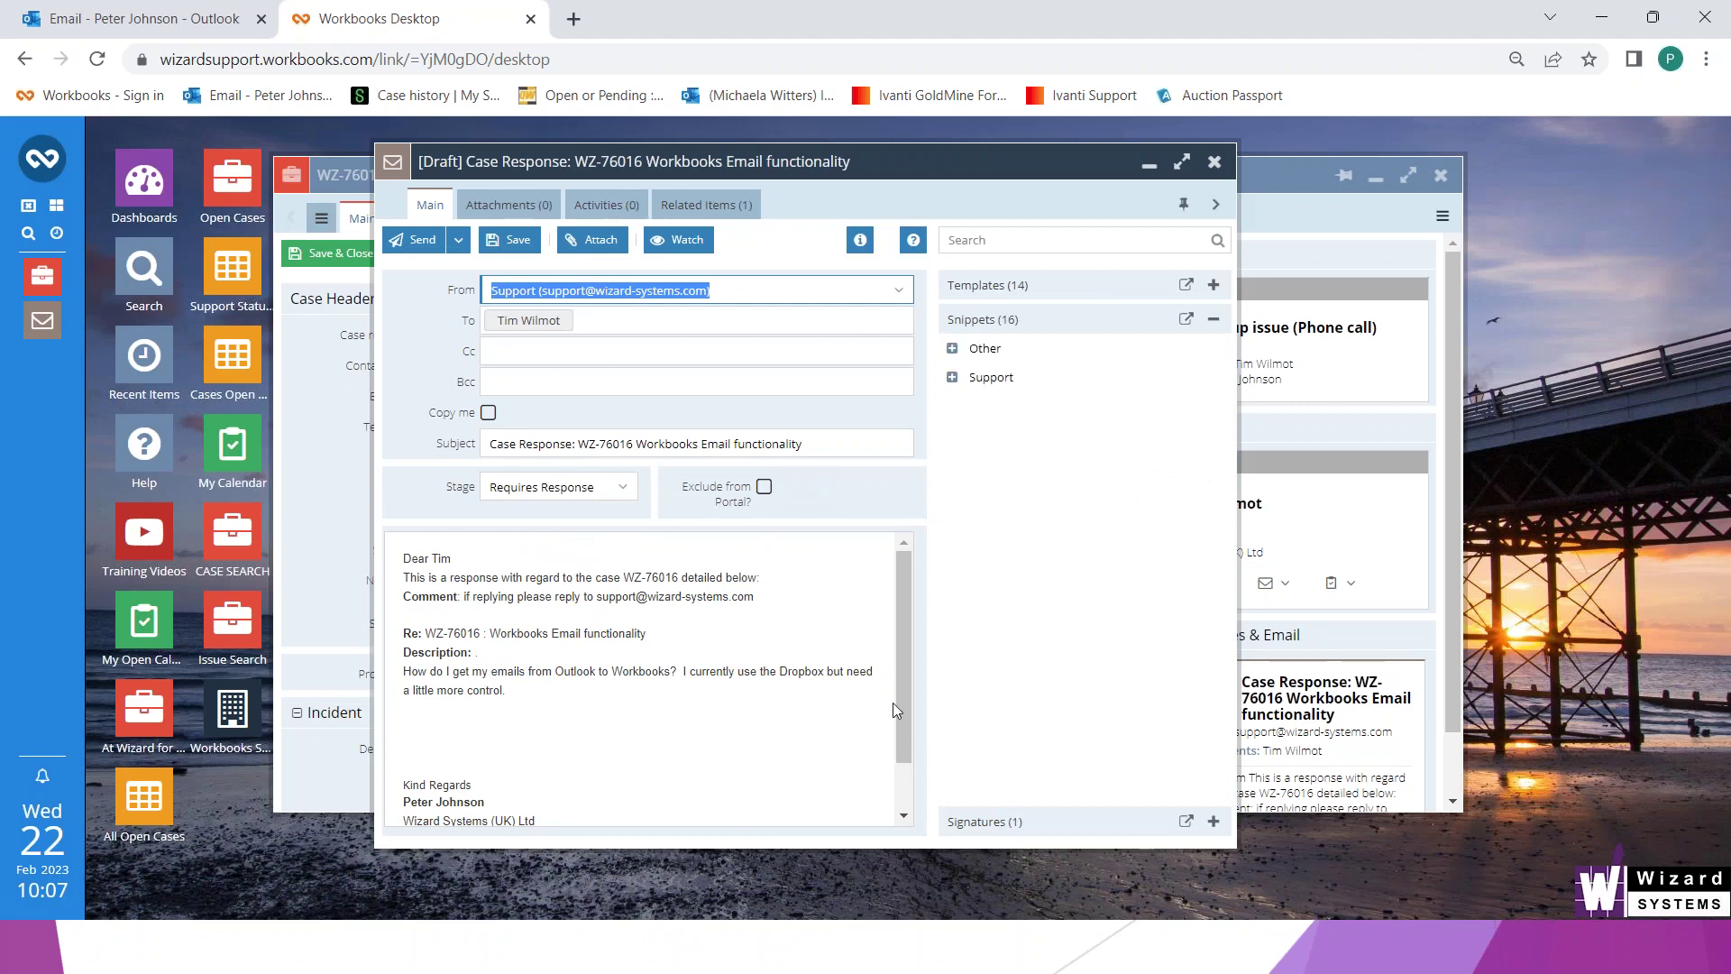
pyautogui.moveTo(901, 663); pyautogui.dragTo(902, 717)
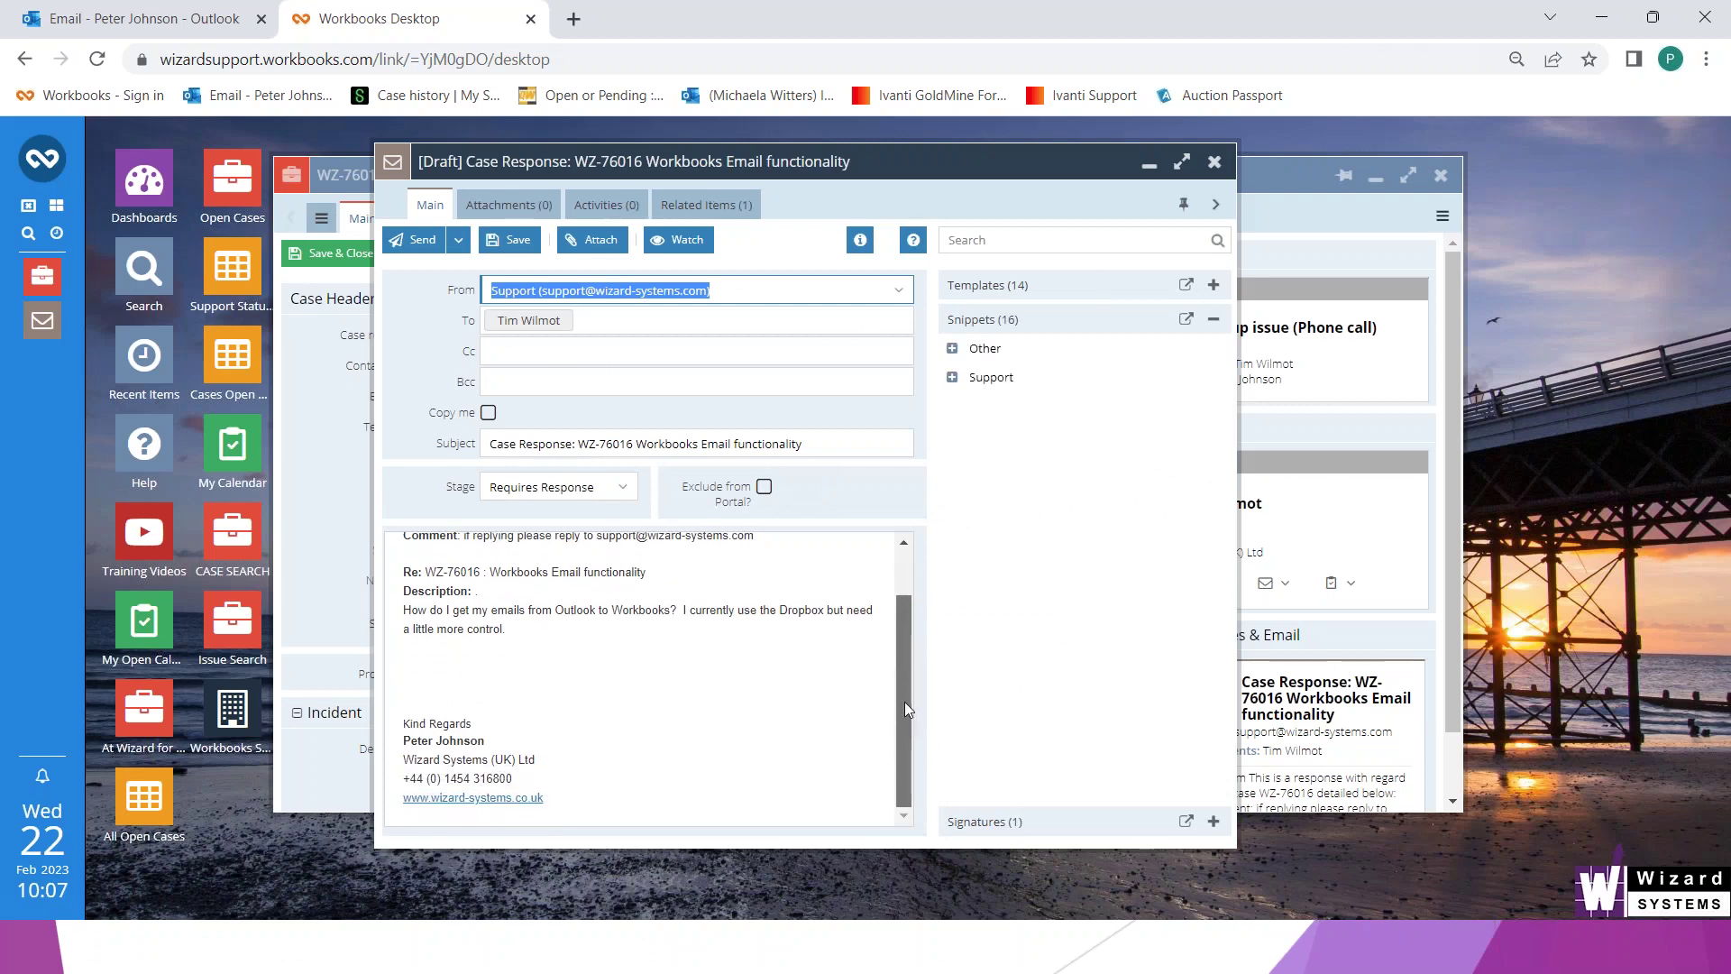
pyautogui.scroll(1, 905, 702)
# Add a 'text here' placeholder line below the Comment line of the response
pyautogui.click(422, 558)
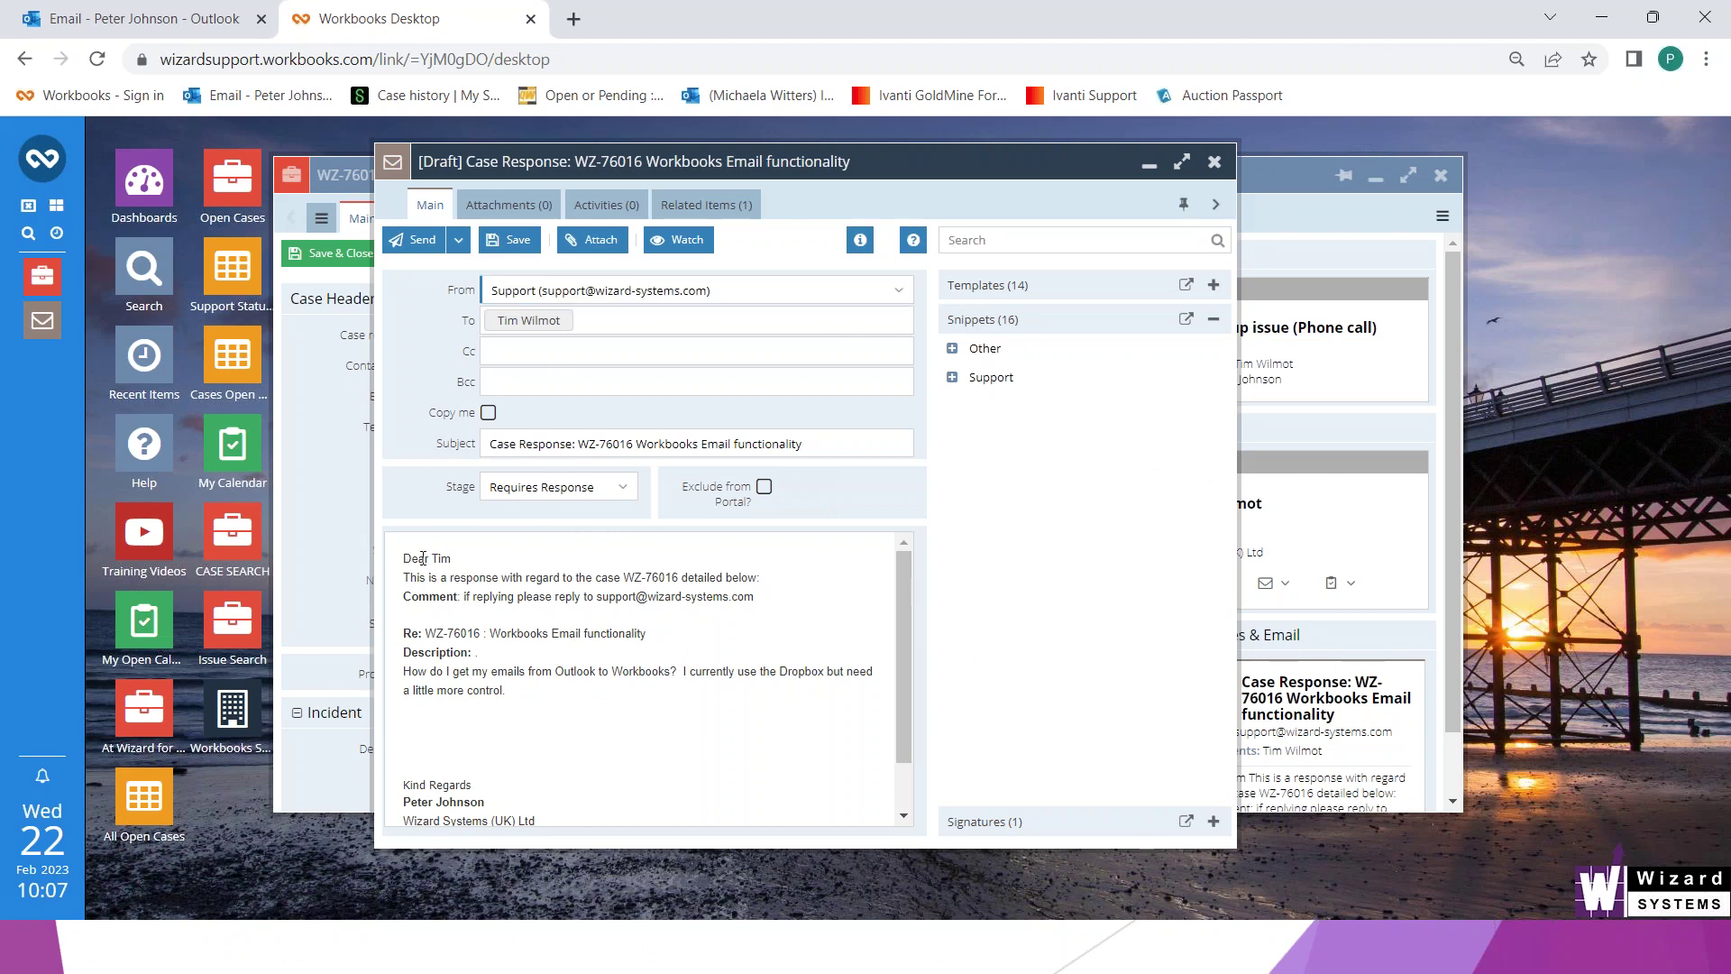
pyautogui.moveTo(439, 578); pyautogui.dragTo(680, 579)
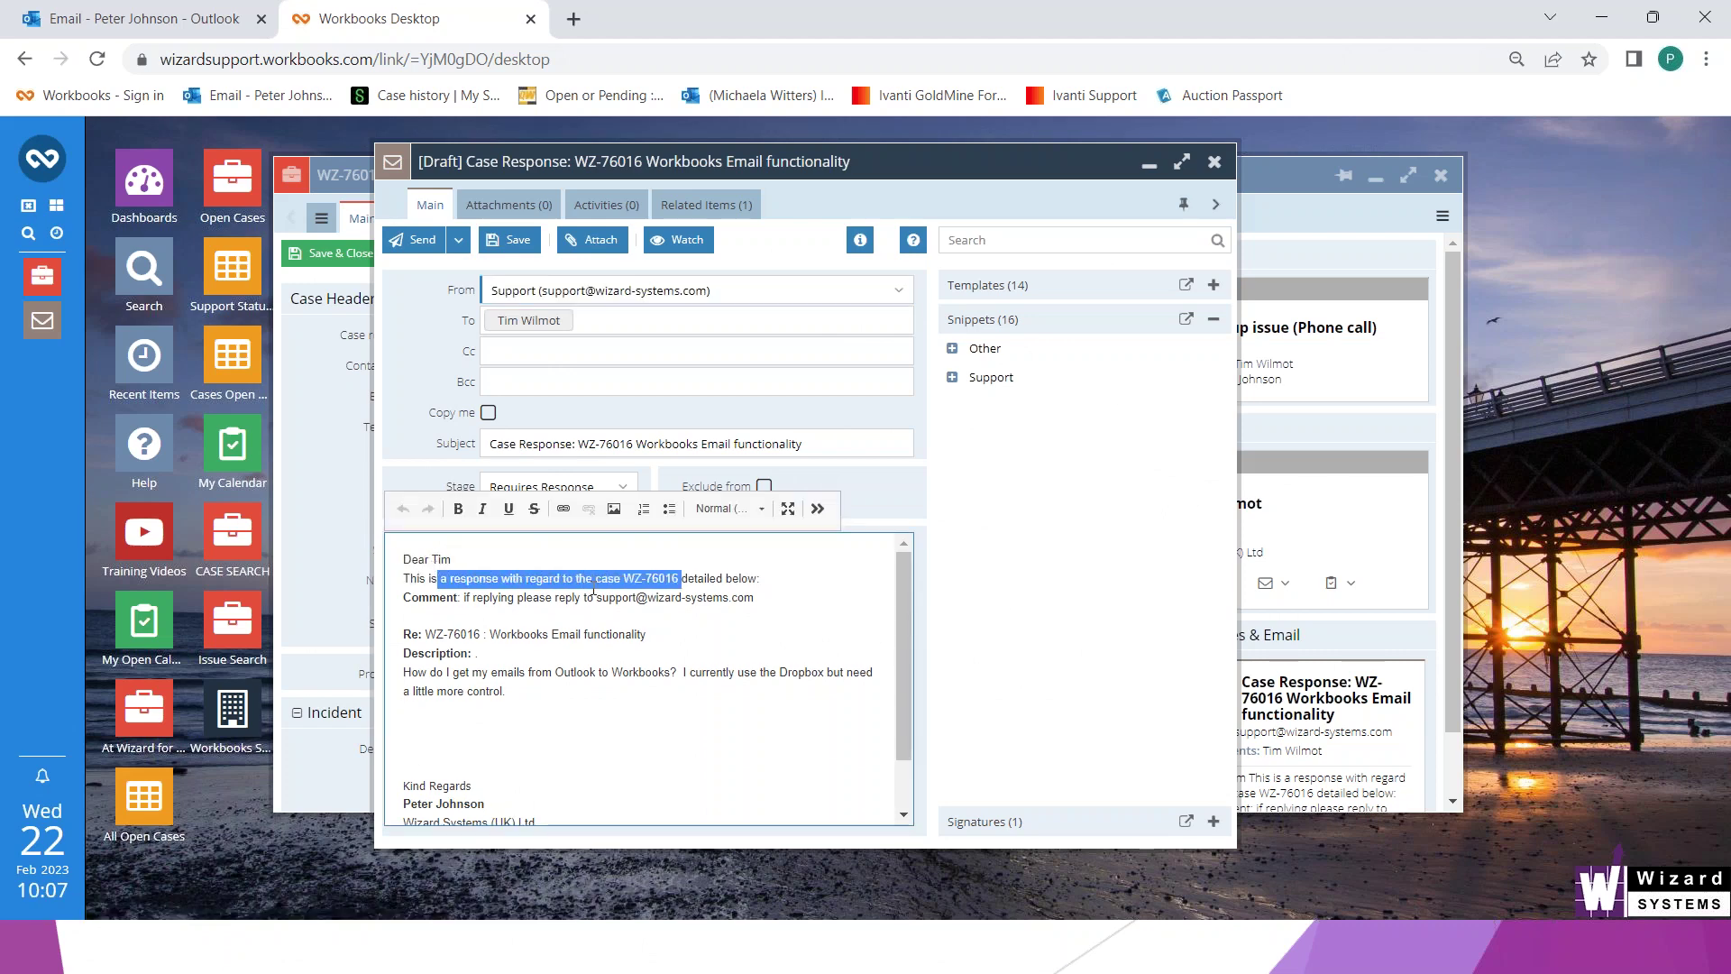
pyautogui.click(775, 600)
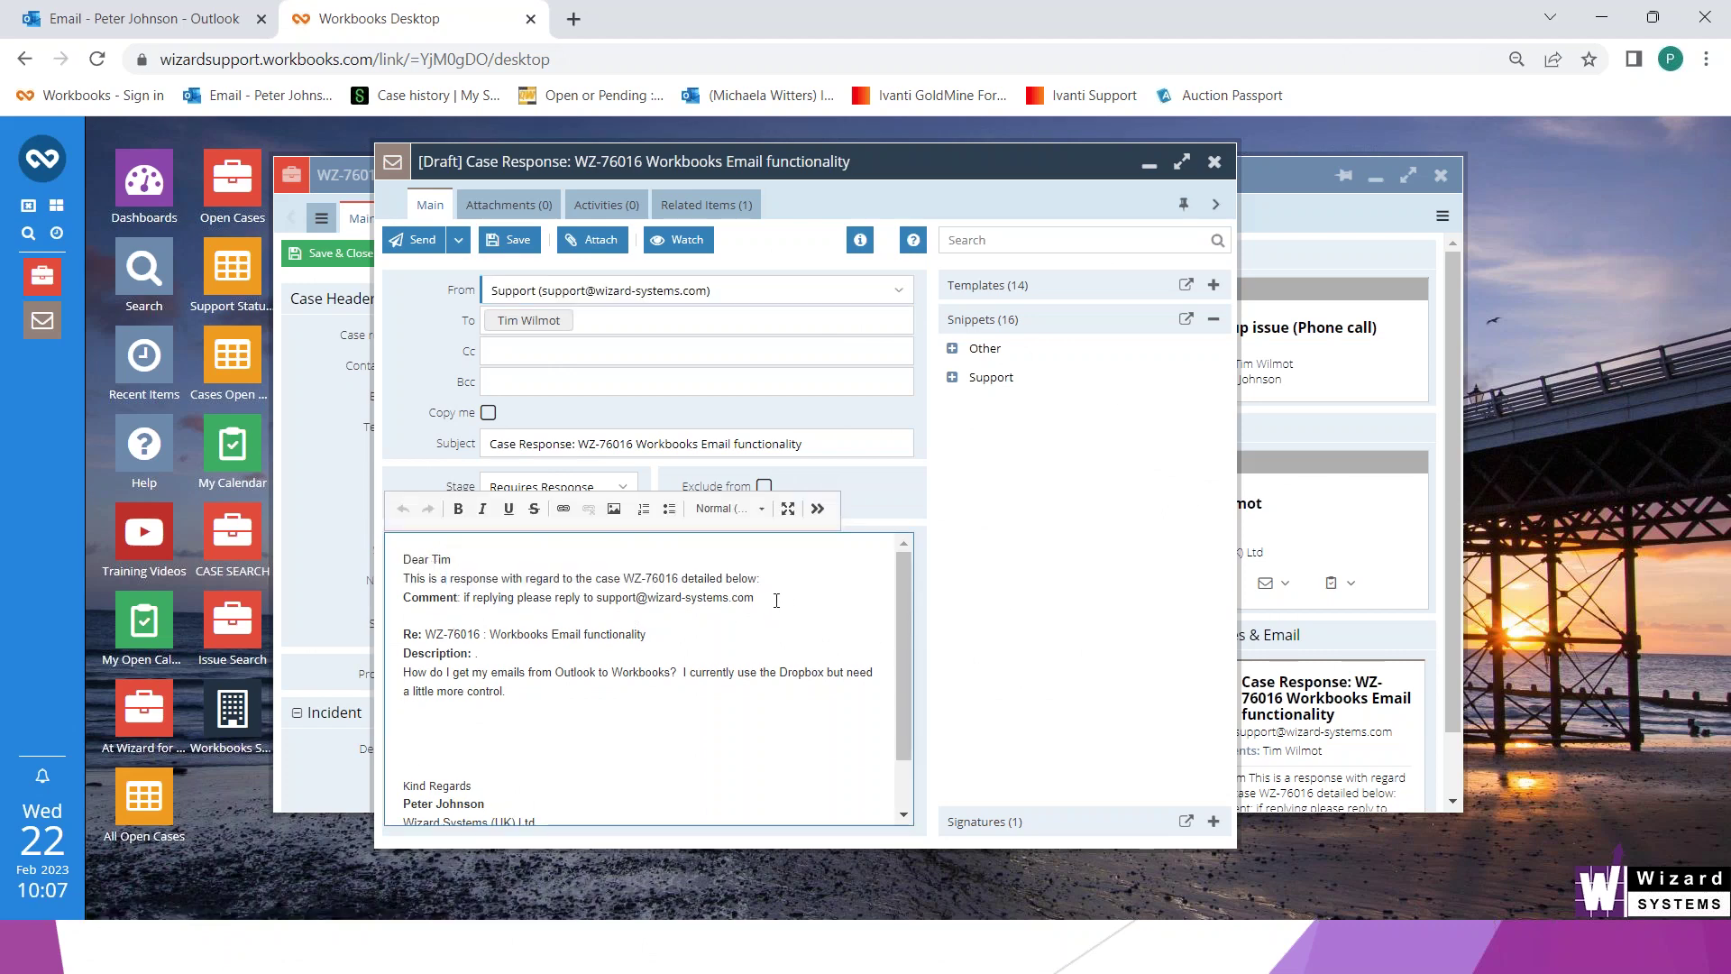
pyautogui.press('Return')
pyautogui.press('Return')
pyautogui.write('tes')
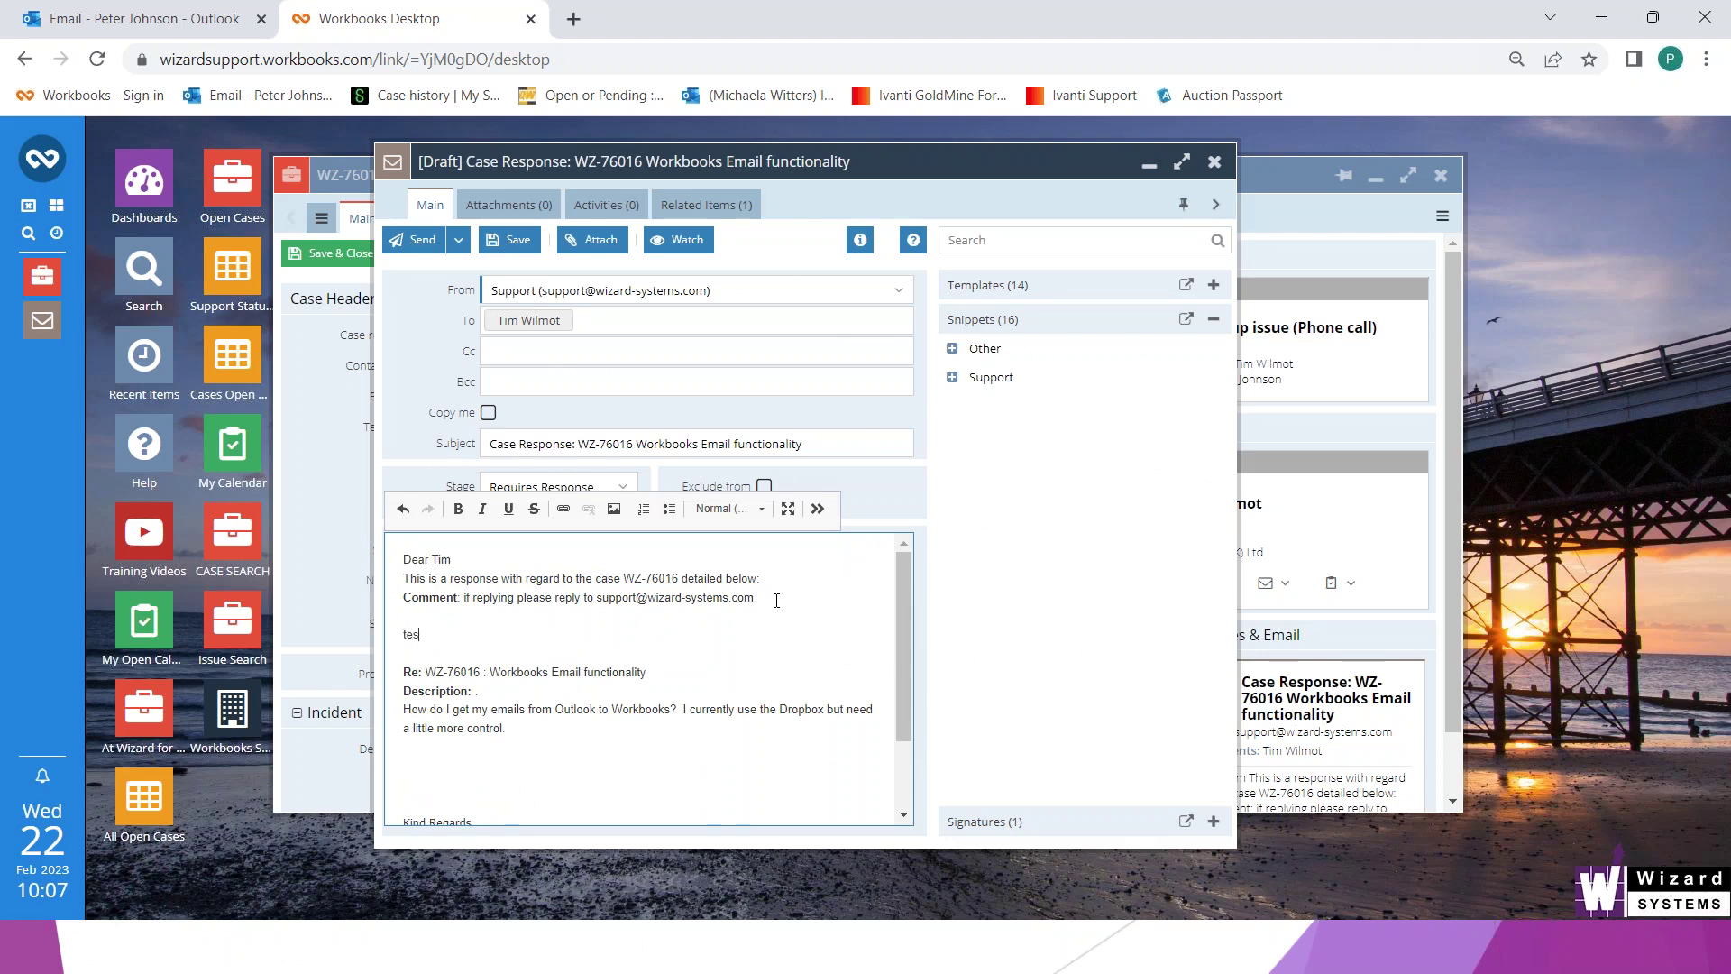
pyautogui.write('xt here')
pyautogui.moveTo(901, 717)
pyautogui.mouseDown()
pyautogui.moveTo(902, 798)
pyautogui.moveTo(902, 712)
pyautogui.mouseUp()
pyautogui.moveTo(1016, 178); pyautogui.dragTo(869, 149)
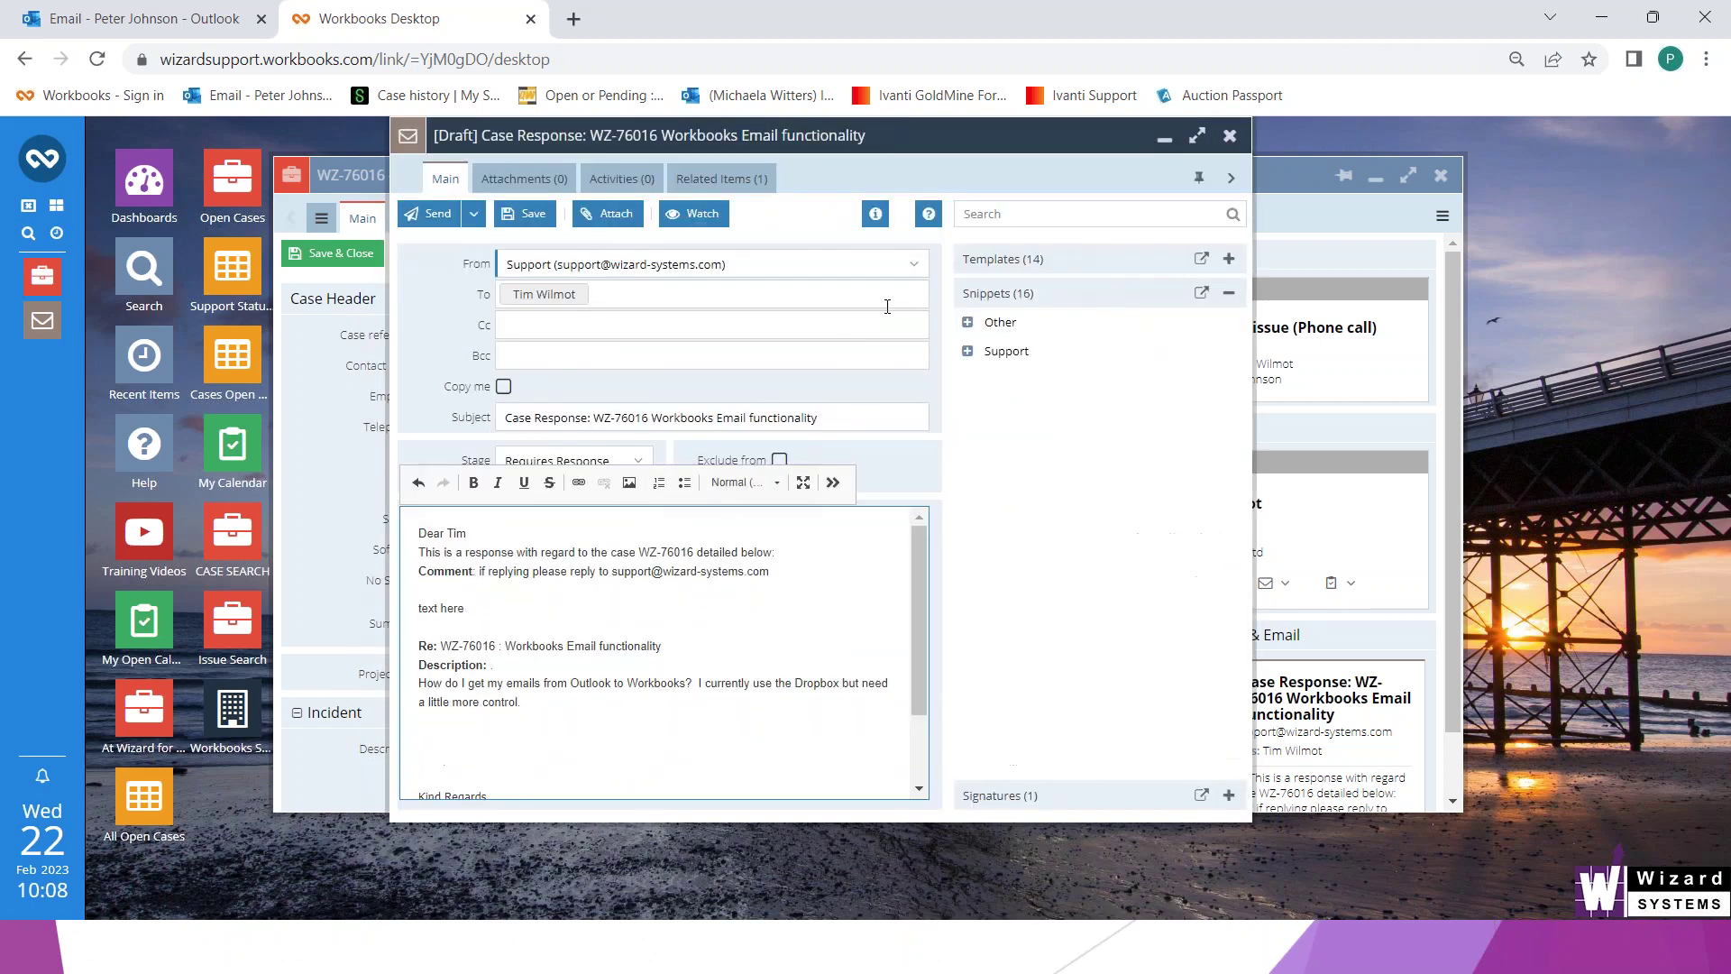
pyautogui.click(548, 617)
pyautogui.moveTo(470, 605); pyautogui.dragTo(420, 606)
# Browse the Other and Support snippet folders and start a new line below 'text here'
pyautogui.click(969, 323)
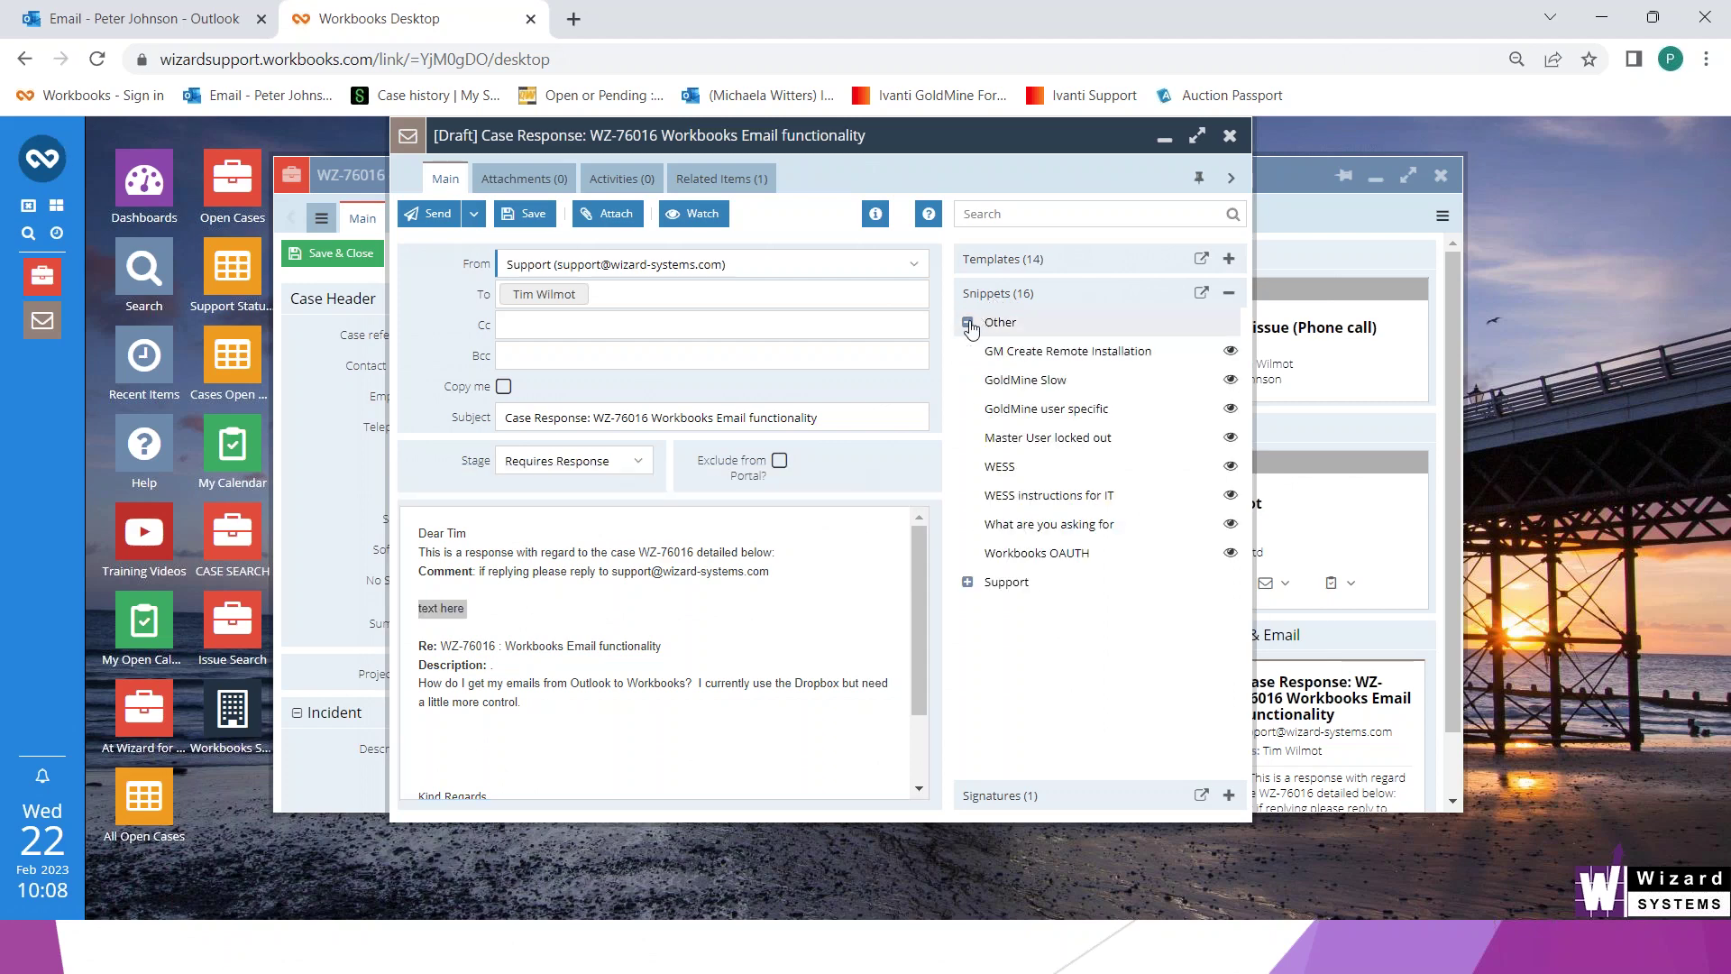
pyautogui.click(968, 324)
pyautogui.click(968, 354)
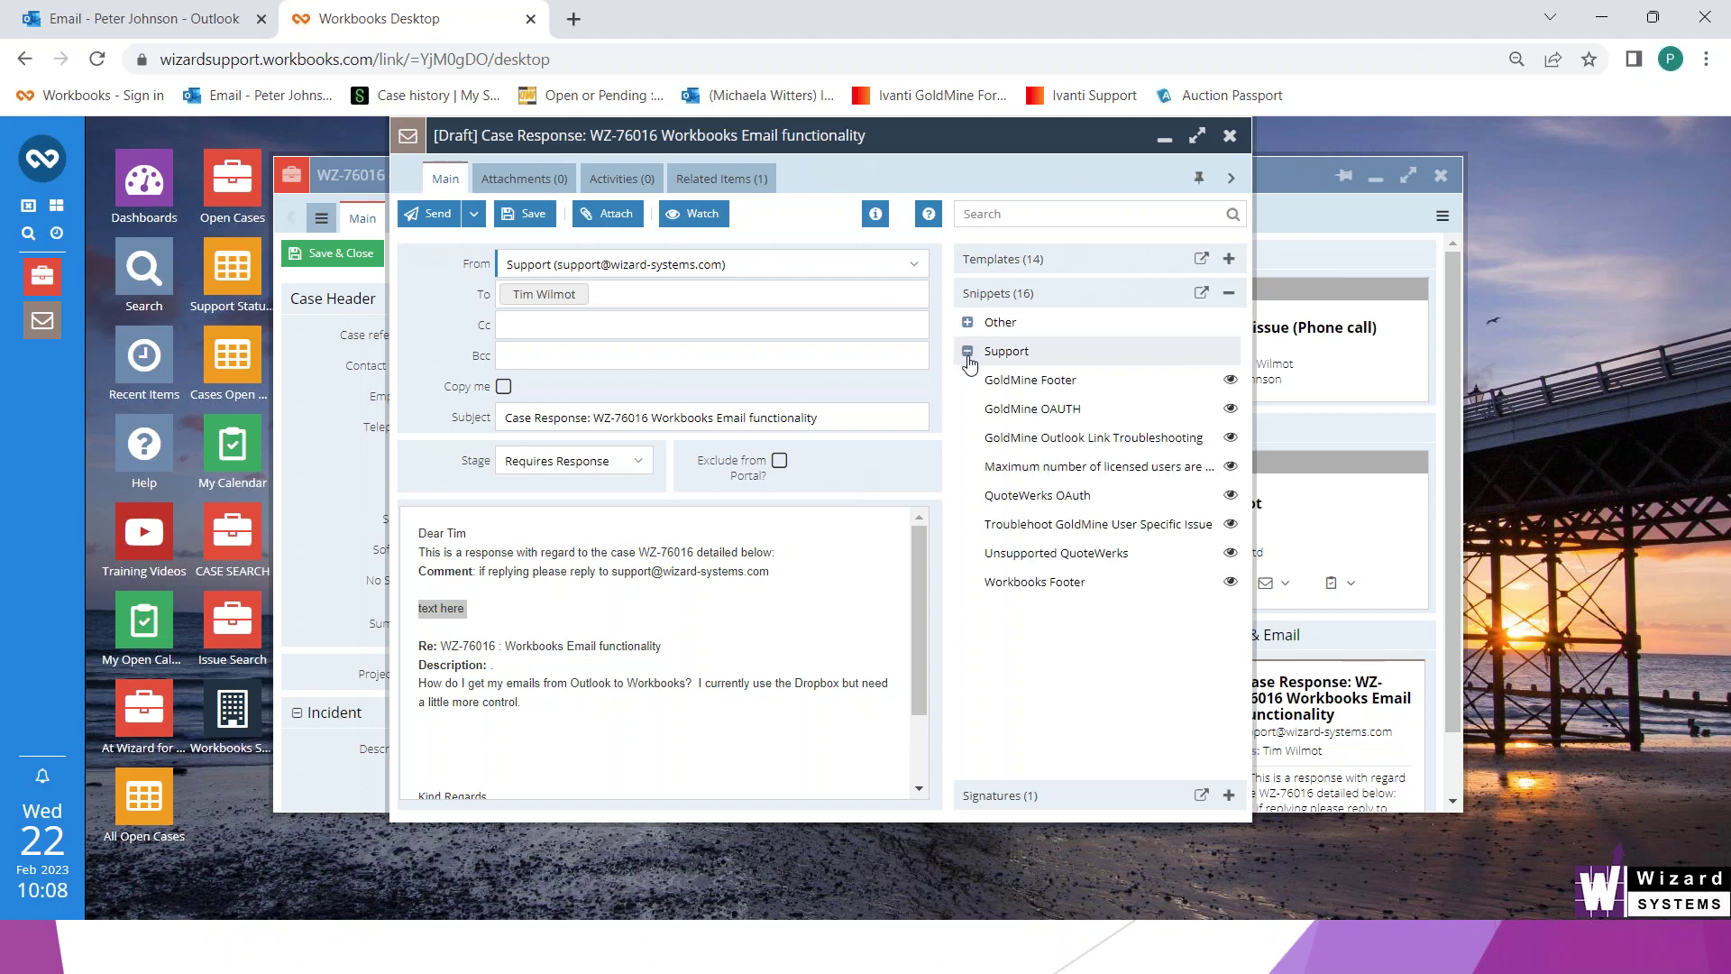
pyautogui.click(968, 353)
pyautogui.click(968, 324)
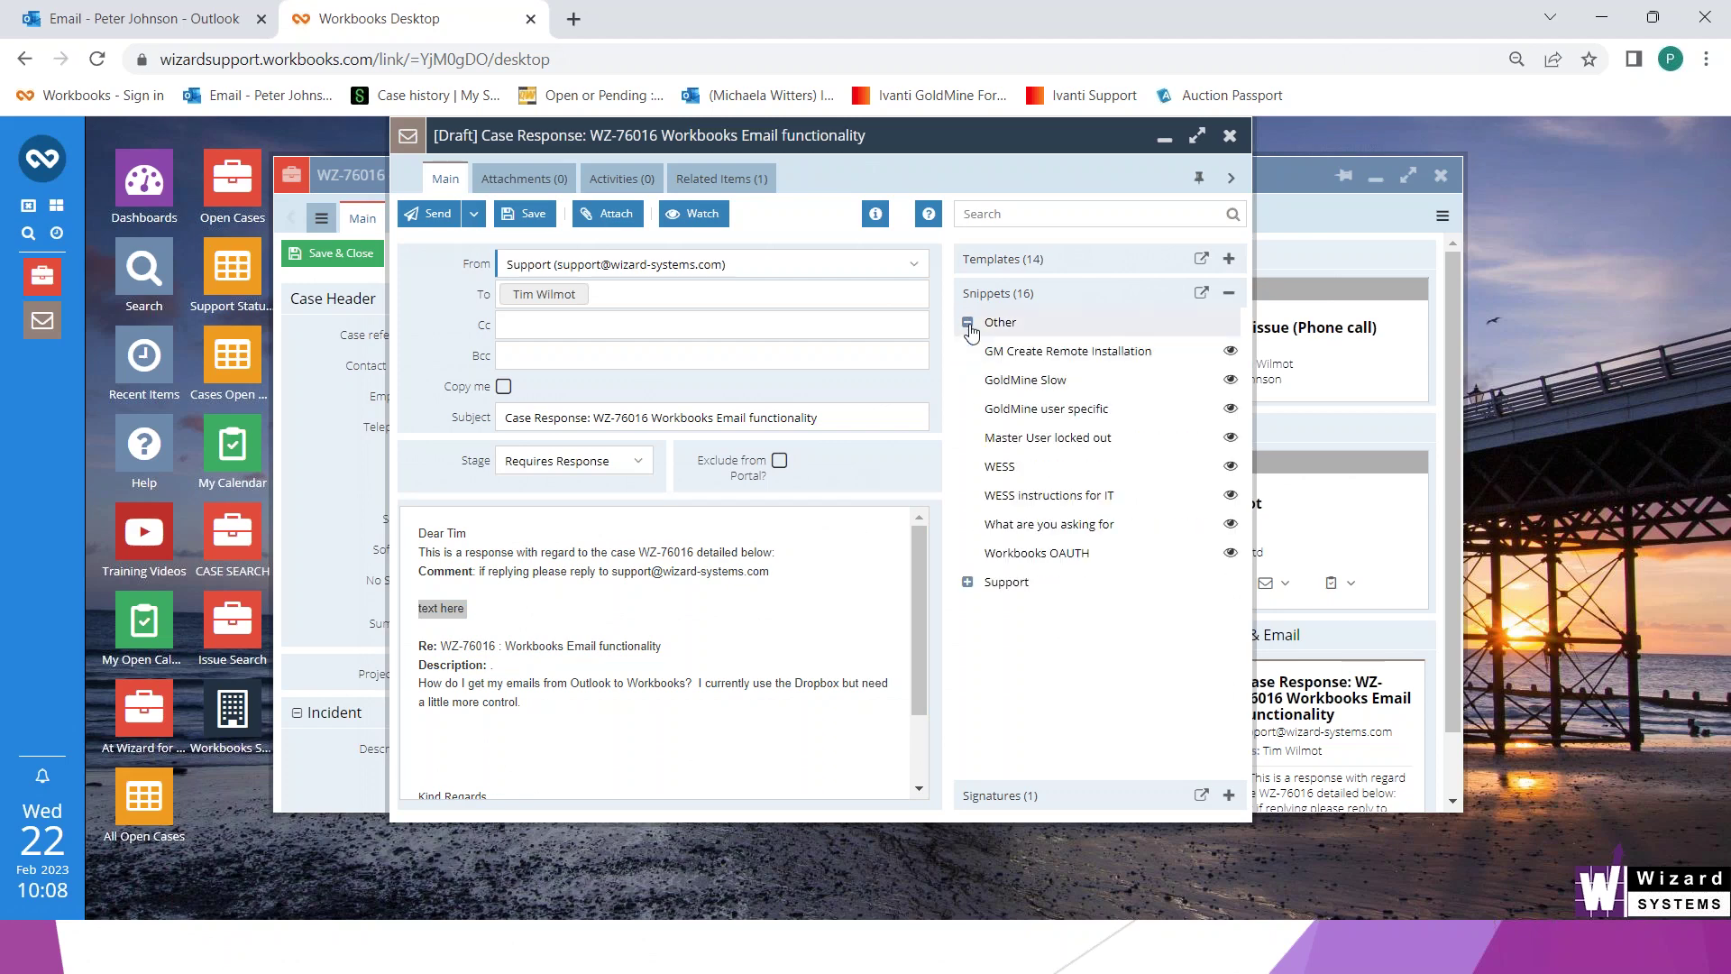
pyautogui.click(570, 707)
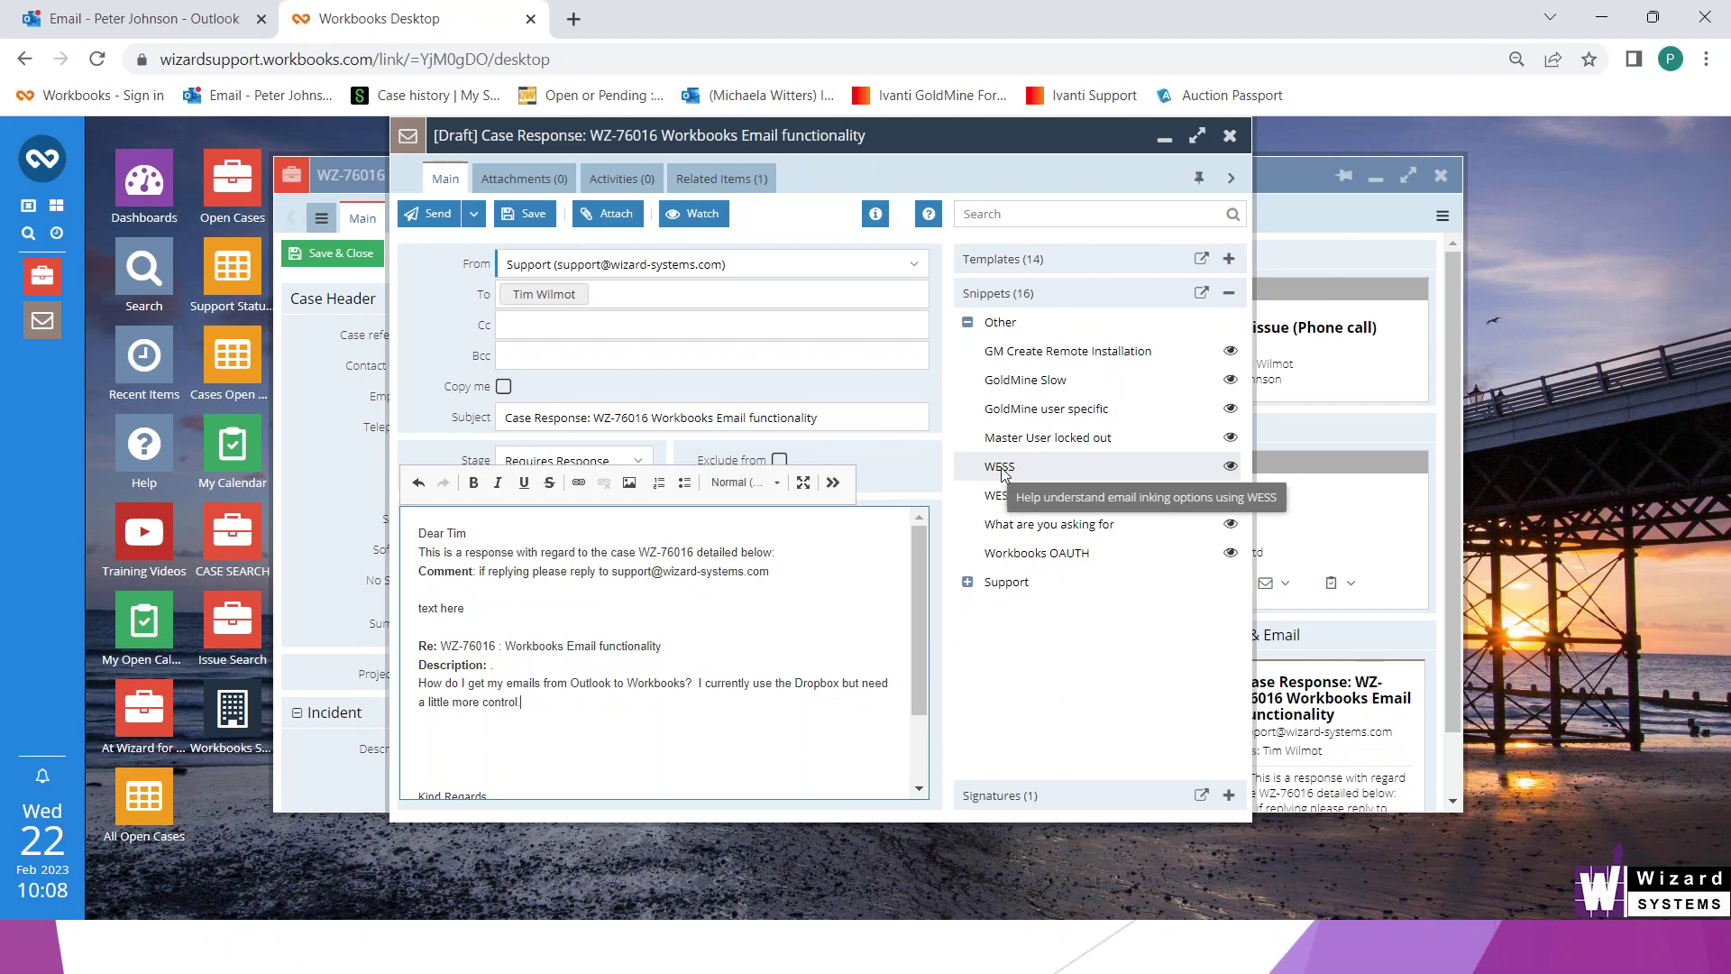
pyautogui.click(514, 612)
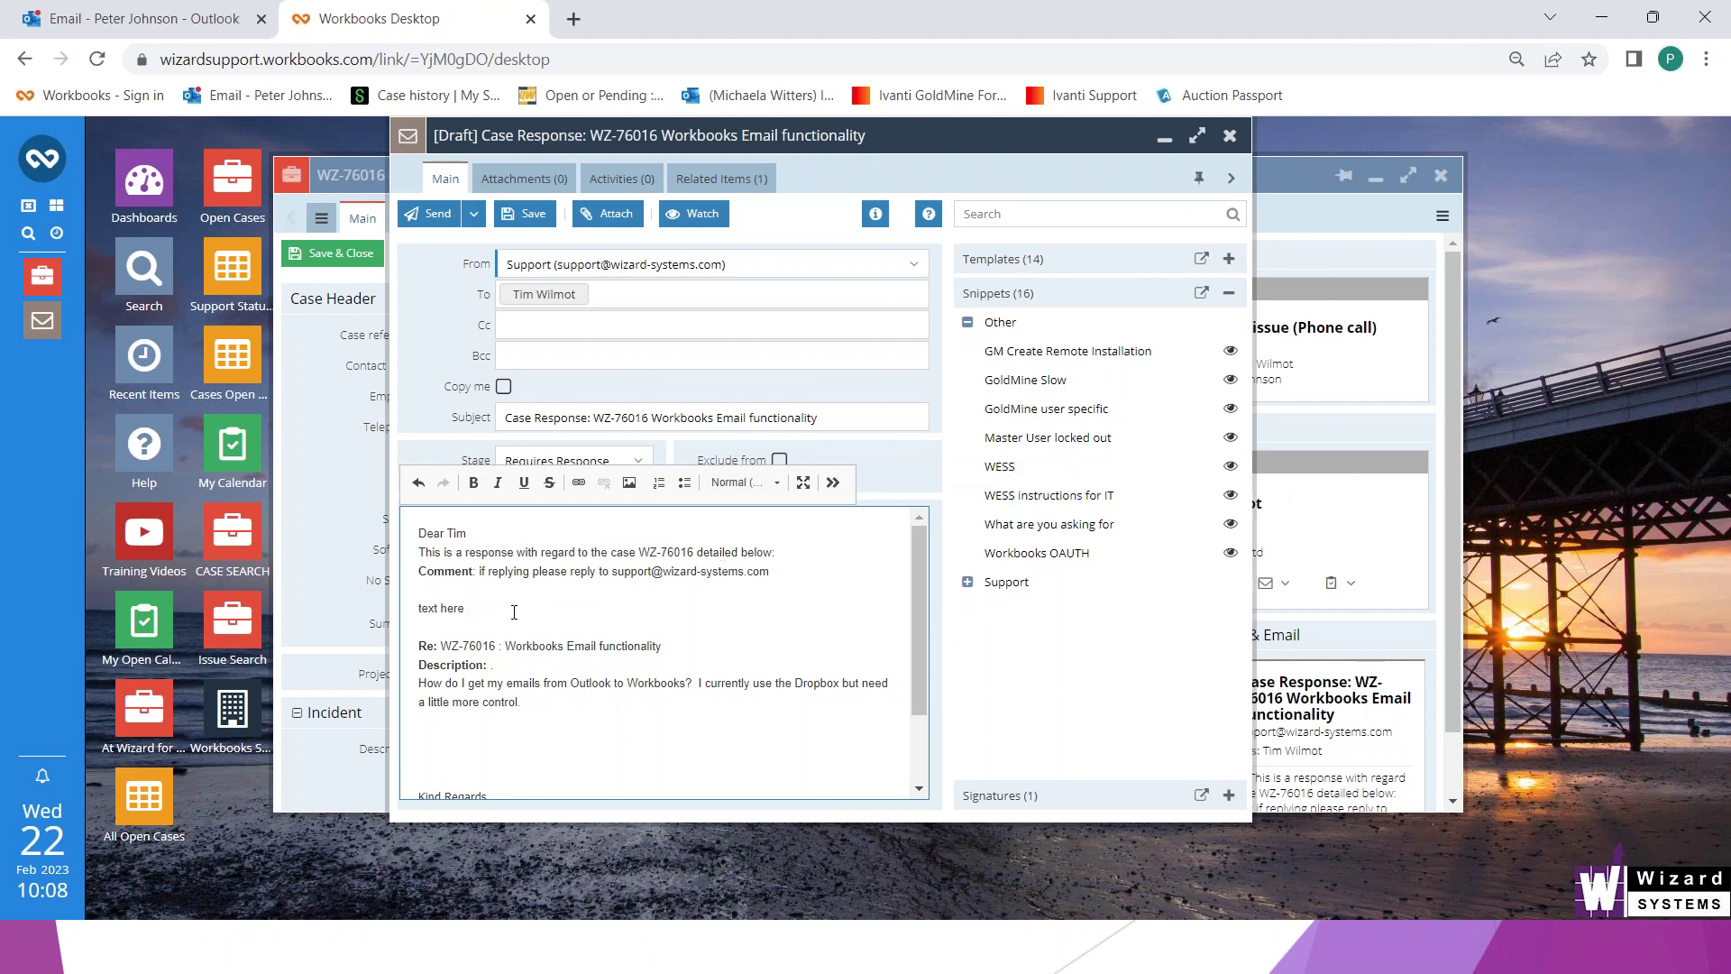
pyautogui.press('Return')
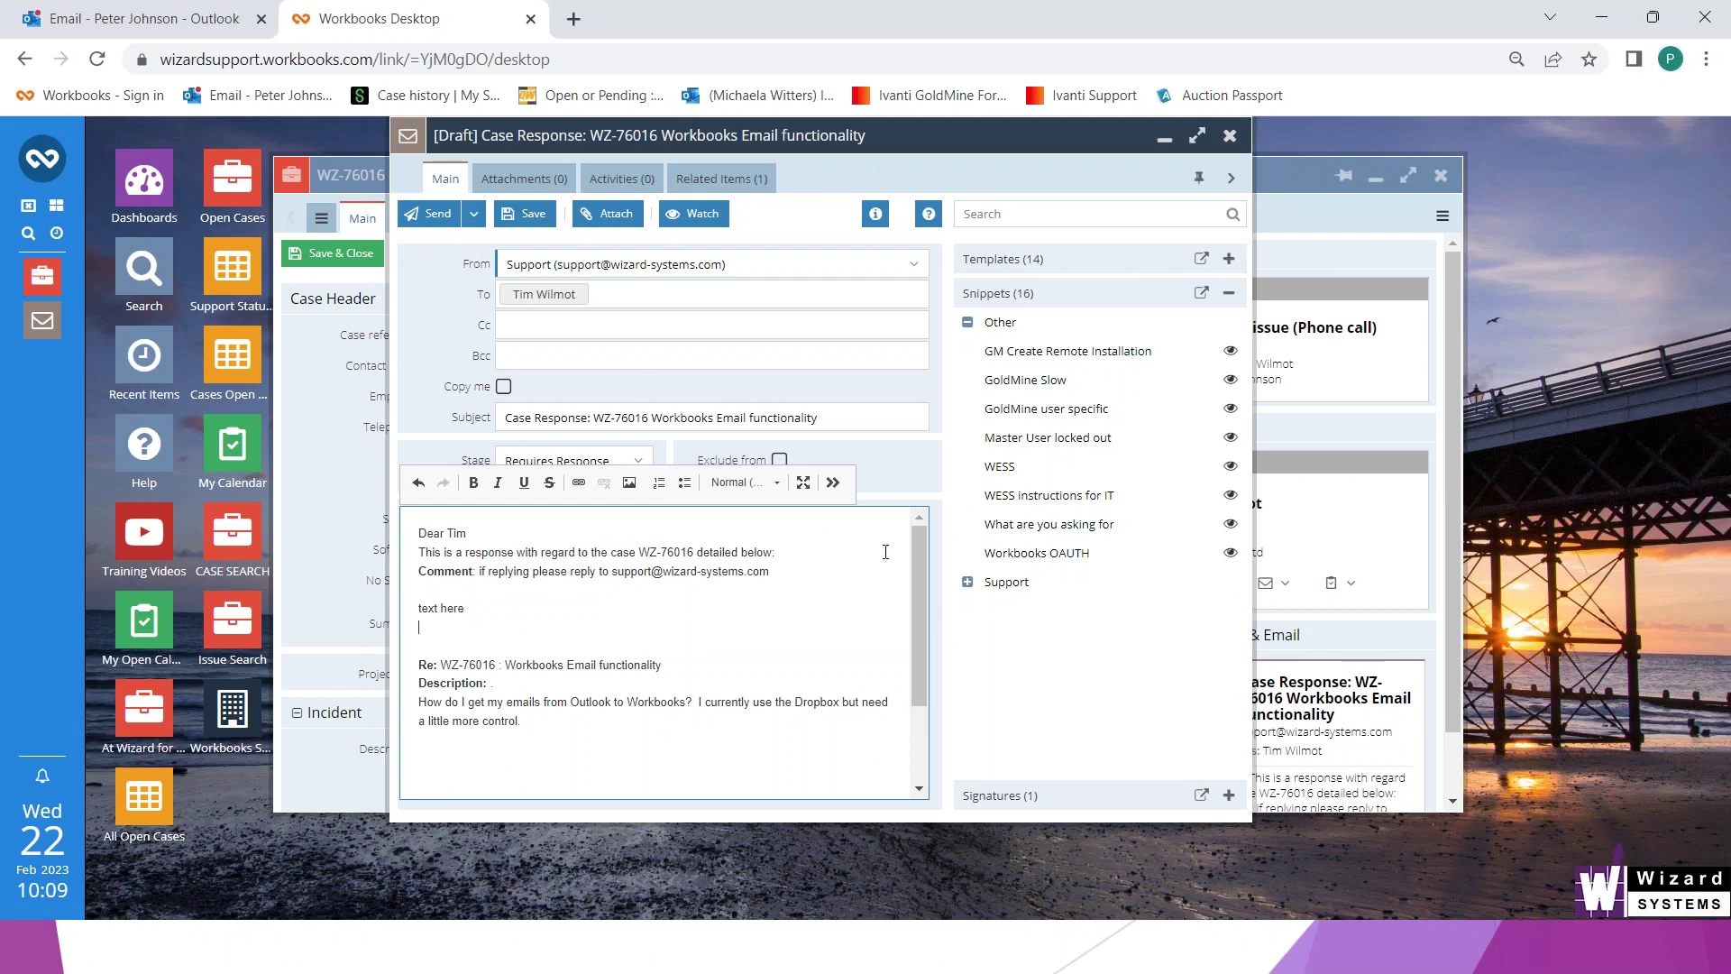
# Insert the WESS snippet covering Categories and Outlook Add-in linking, then review it
pyautogui.click(1001, 467)
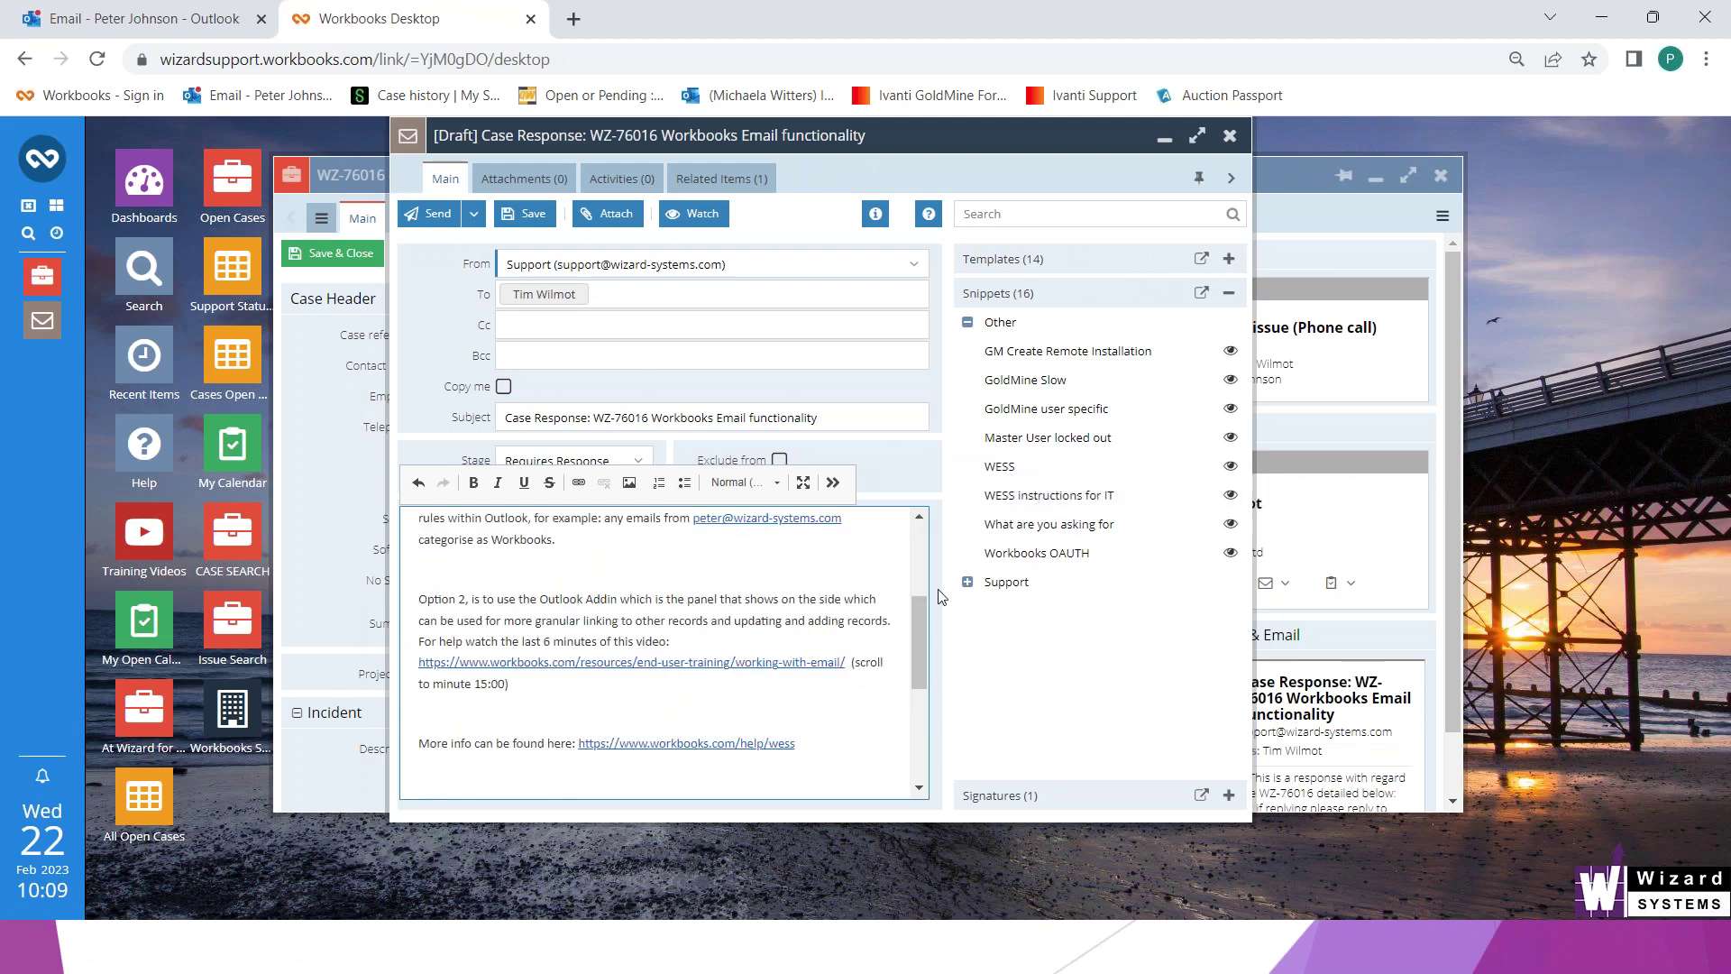
pyautogui.moveTo(917, 640); pyautogui.dragTo(918, 566)
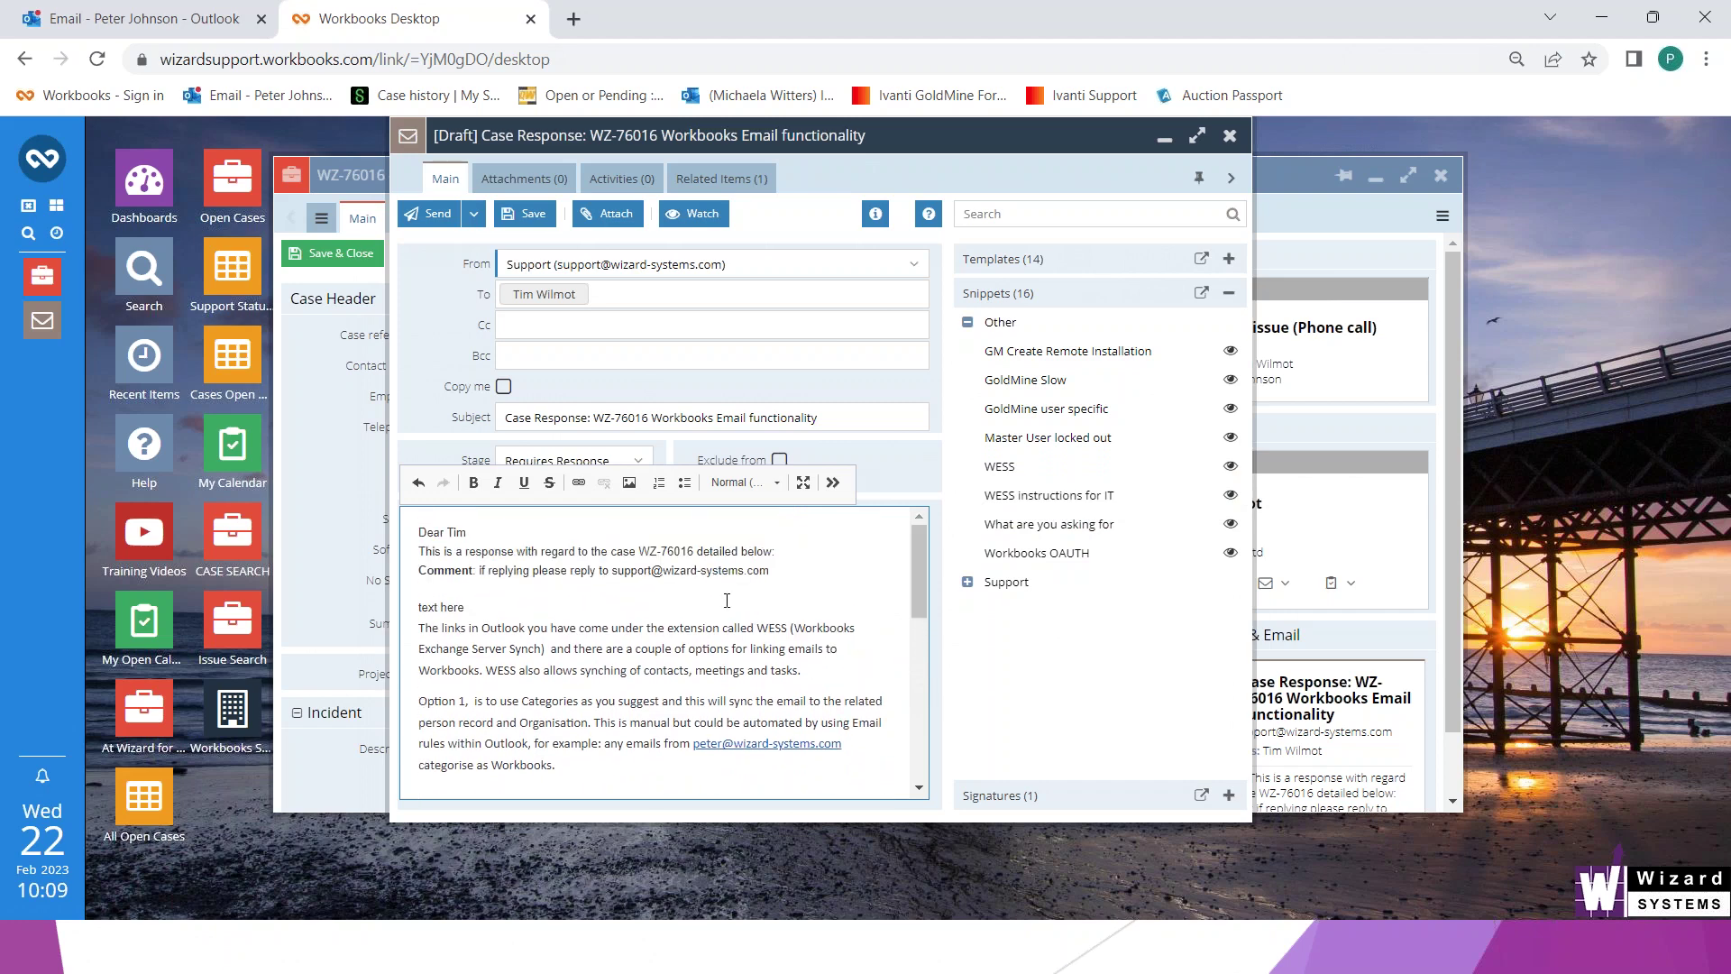
pyautogui.moveTo(420, 626); pyautogui.dragTo(527, 721)
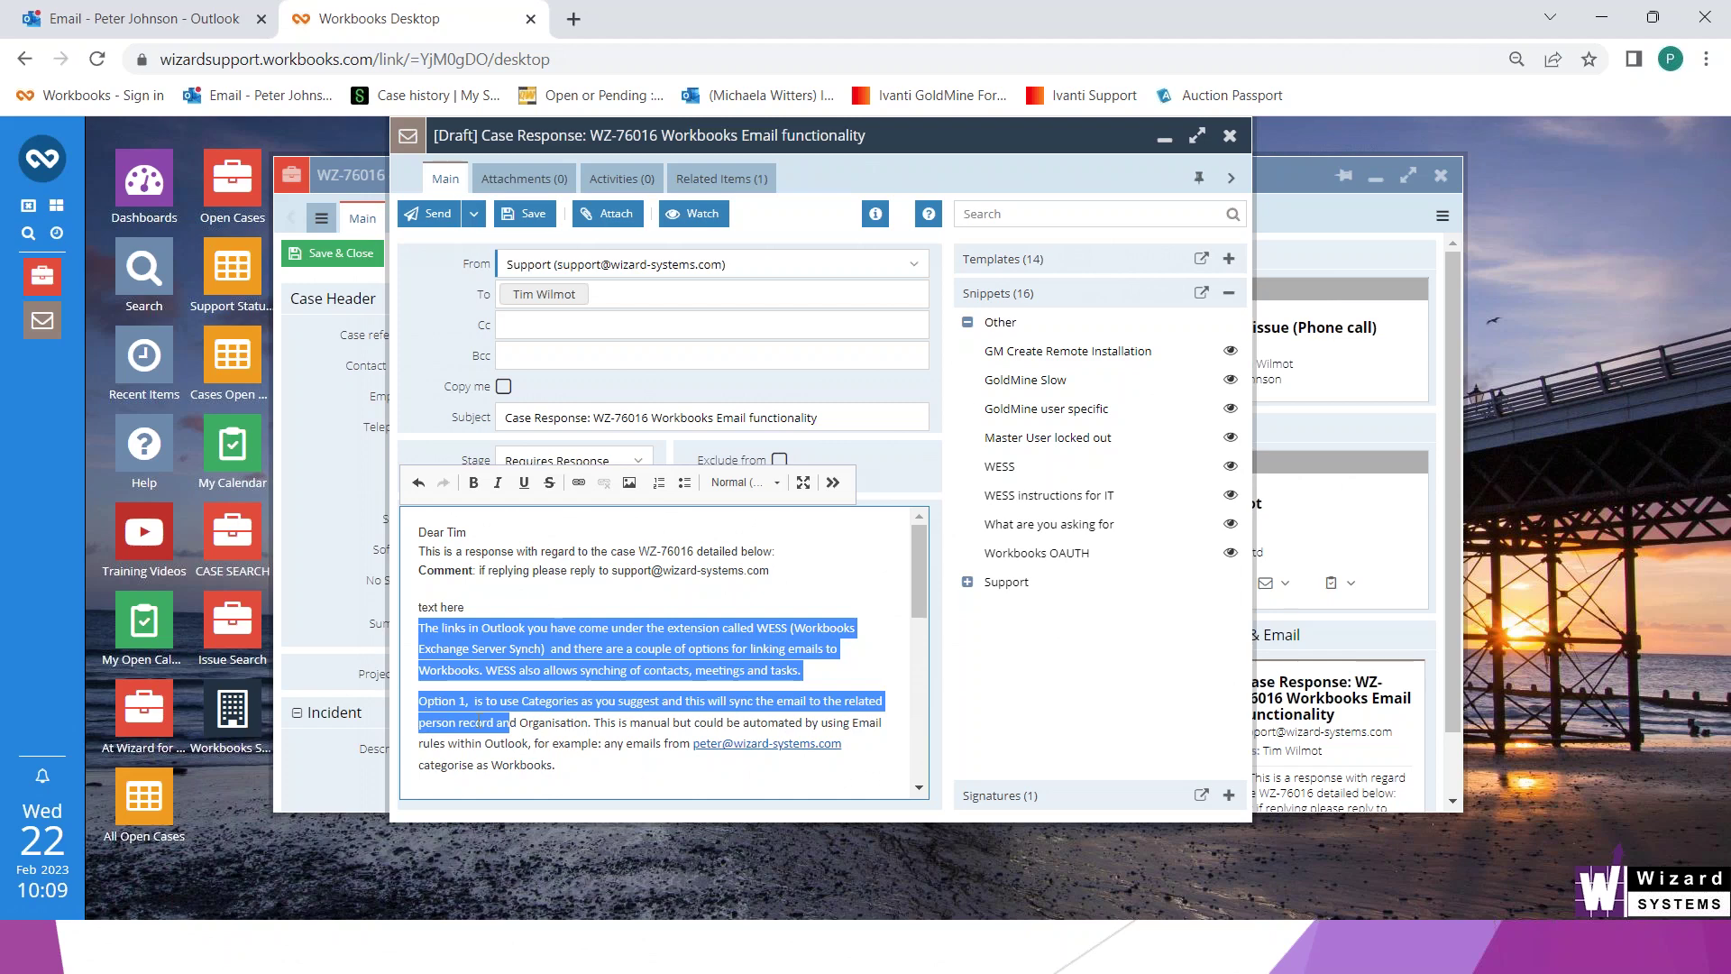
pyautogui.scroll(-3, 640, 656)
pyautogui.scroll(3, 640, 655)
pyautogui.click(507, 604)
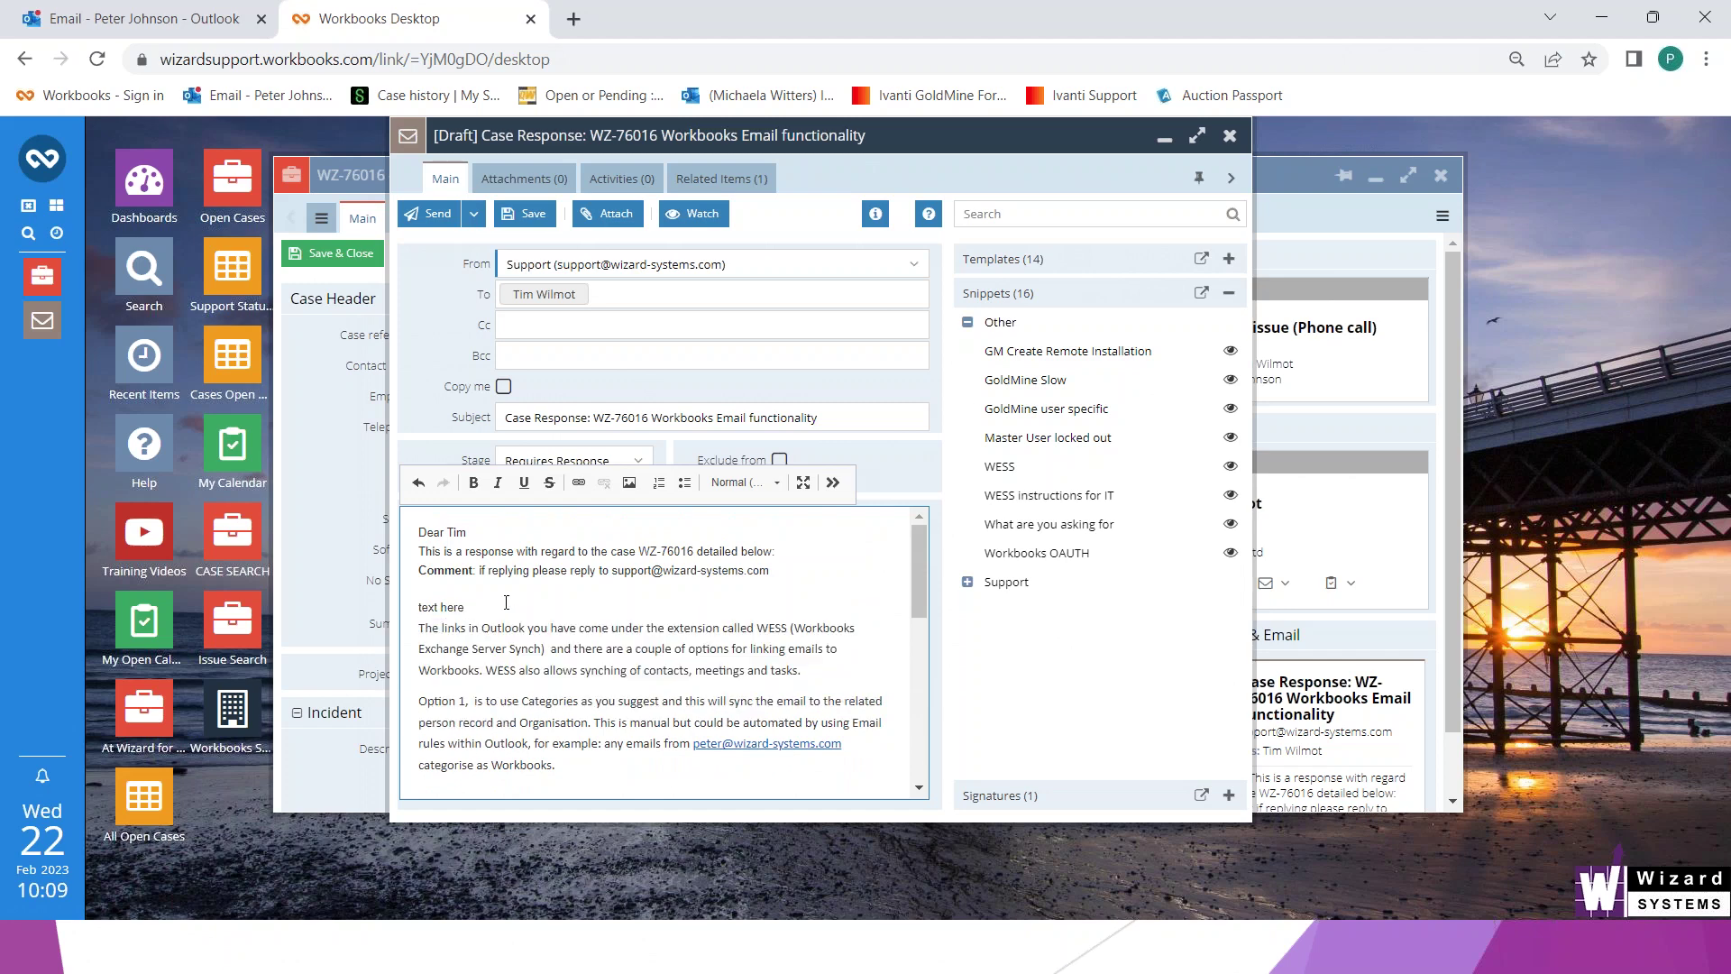
# Add the line 'Before you start please ask IT to do some work' below the Comment line
pyautogui.press('Return')
pyautogui.press('Return')
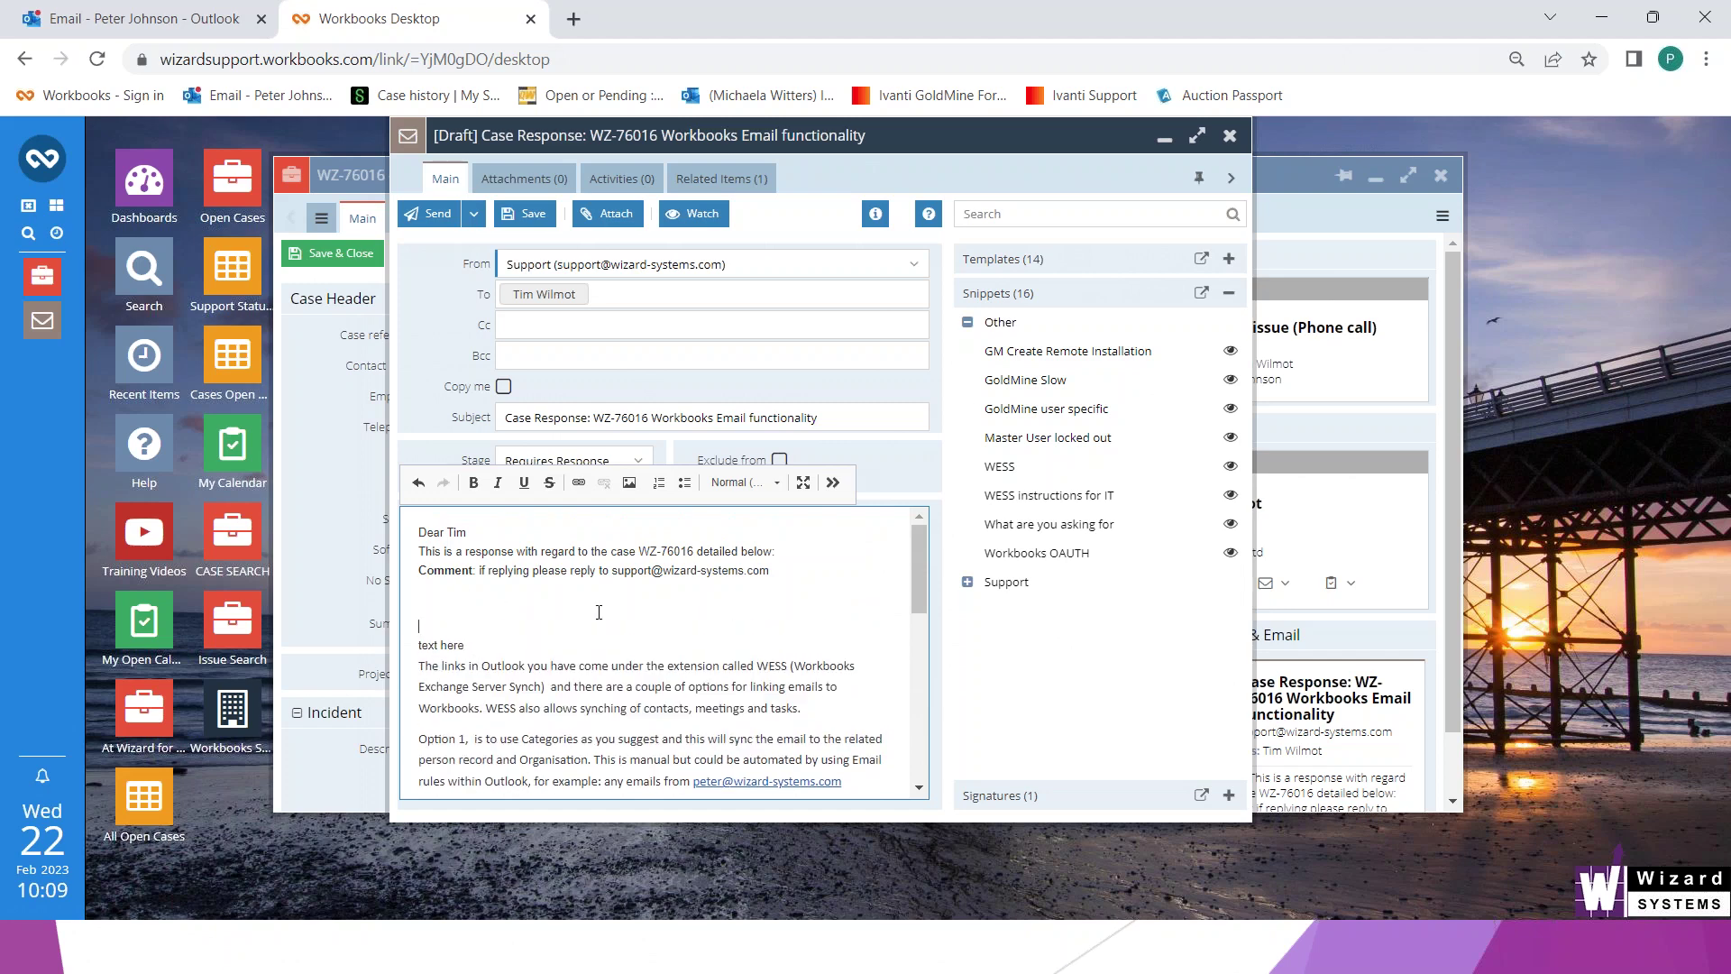
pyautogui.press('Return')
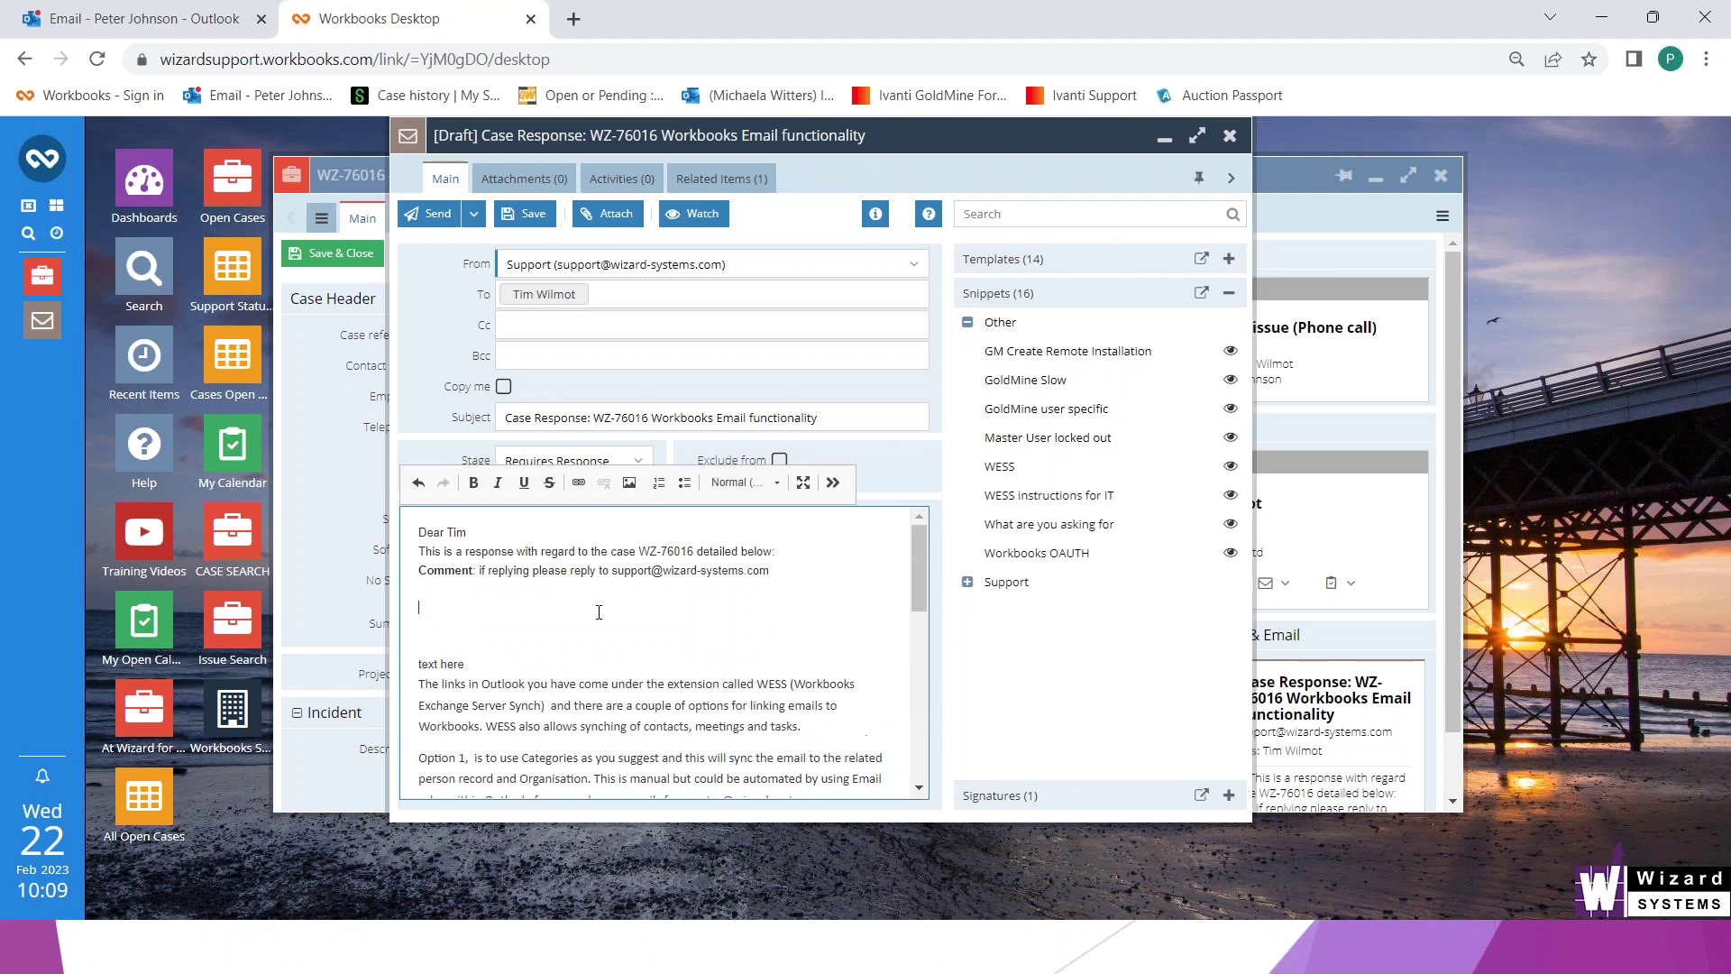
pyautogui.write('Bef')
pyautogui.write('ro')
pyautogui.write('re you start ')
pyautogui.write('pleae')
pyautogui.write('se ask ')
pyautogui.write('IT t')
pyautogui.write('o')
pyautogui.write(' do some work')
pyautogui.press('Return')
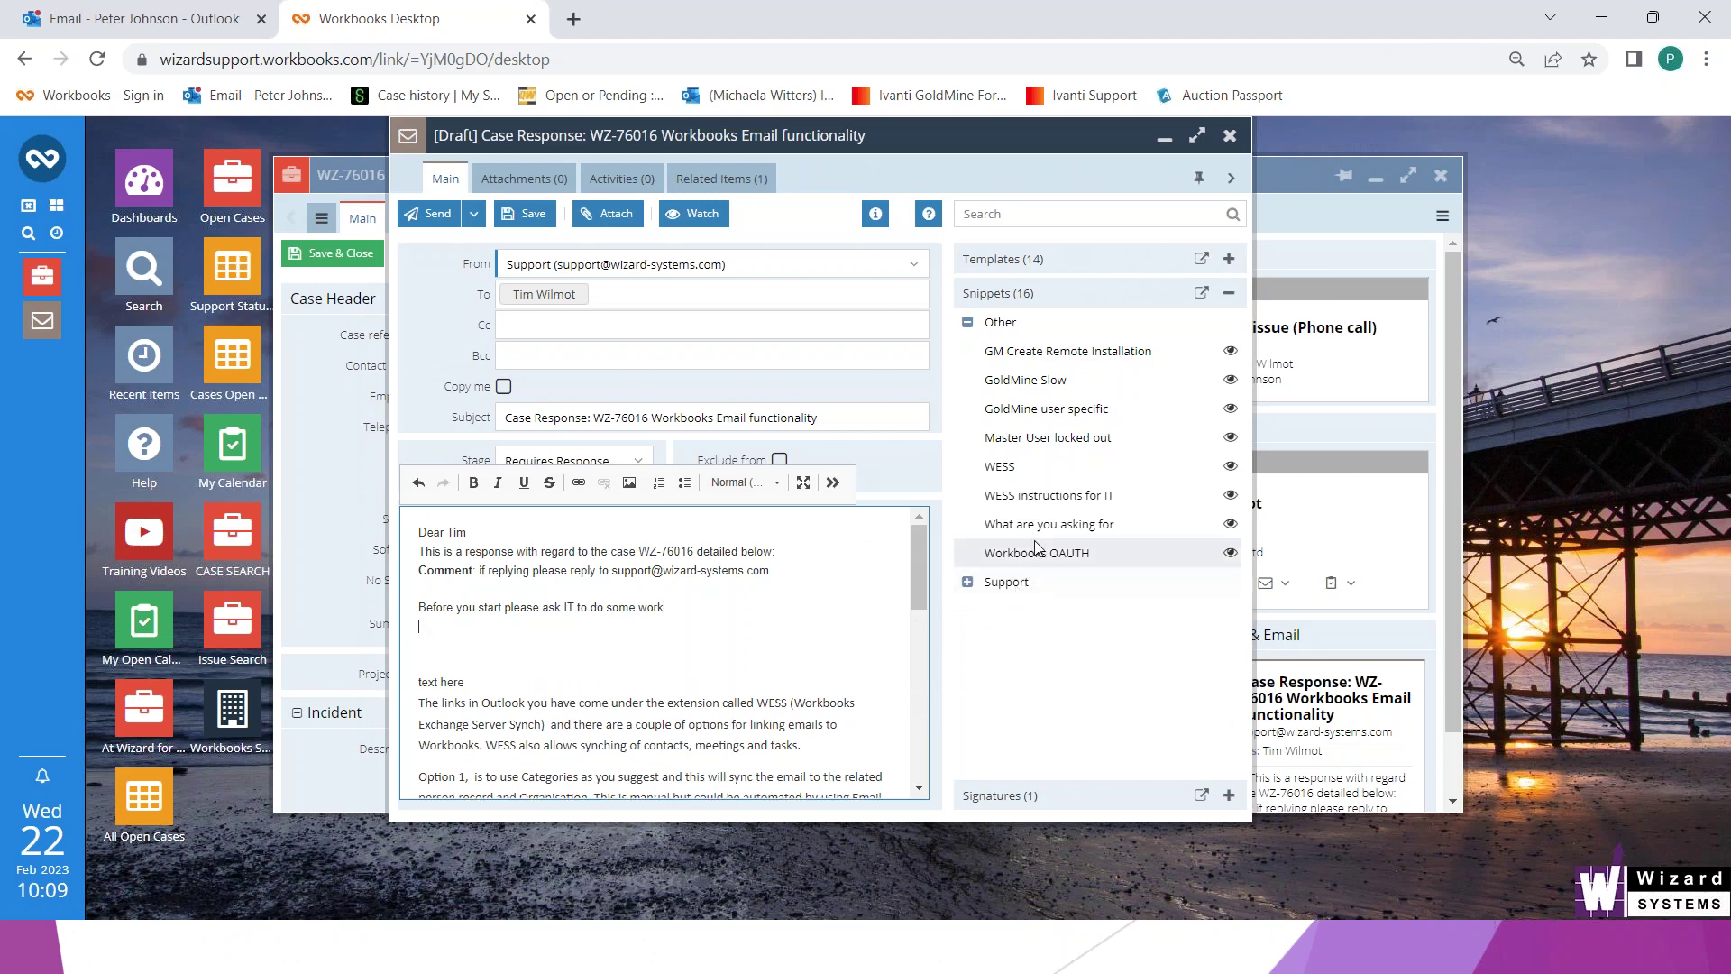
# Insert the 'WESS instructions for IT' snippet beneath the IT note
pyautogui.click(1046, 495)
pyautogui.moveTo(756, 688); pyautogui.dragTo(433, 649)
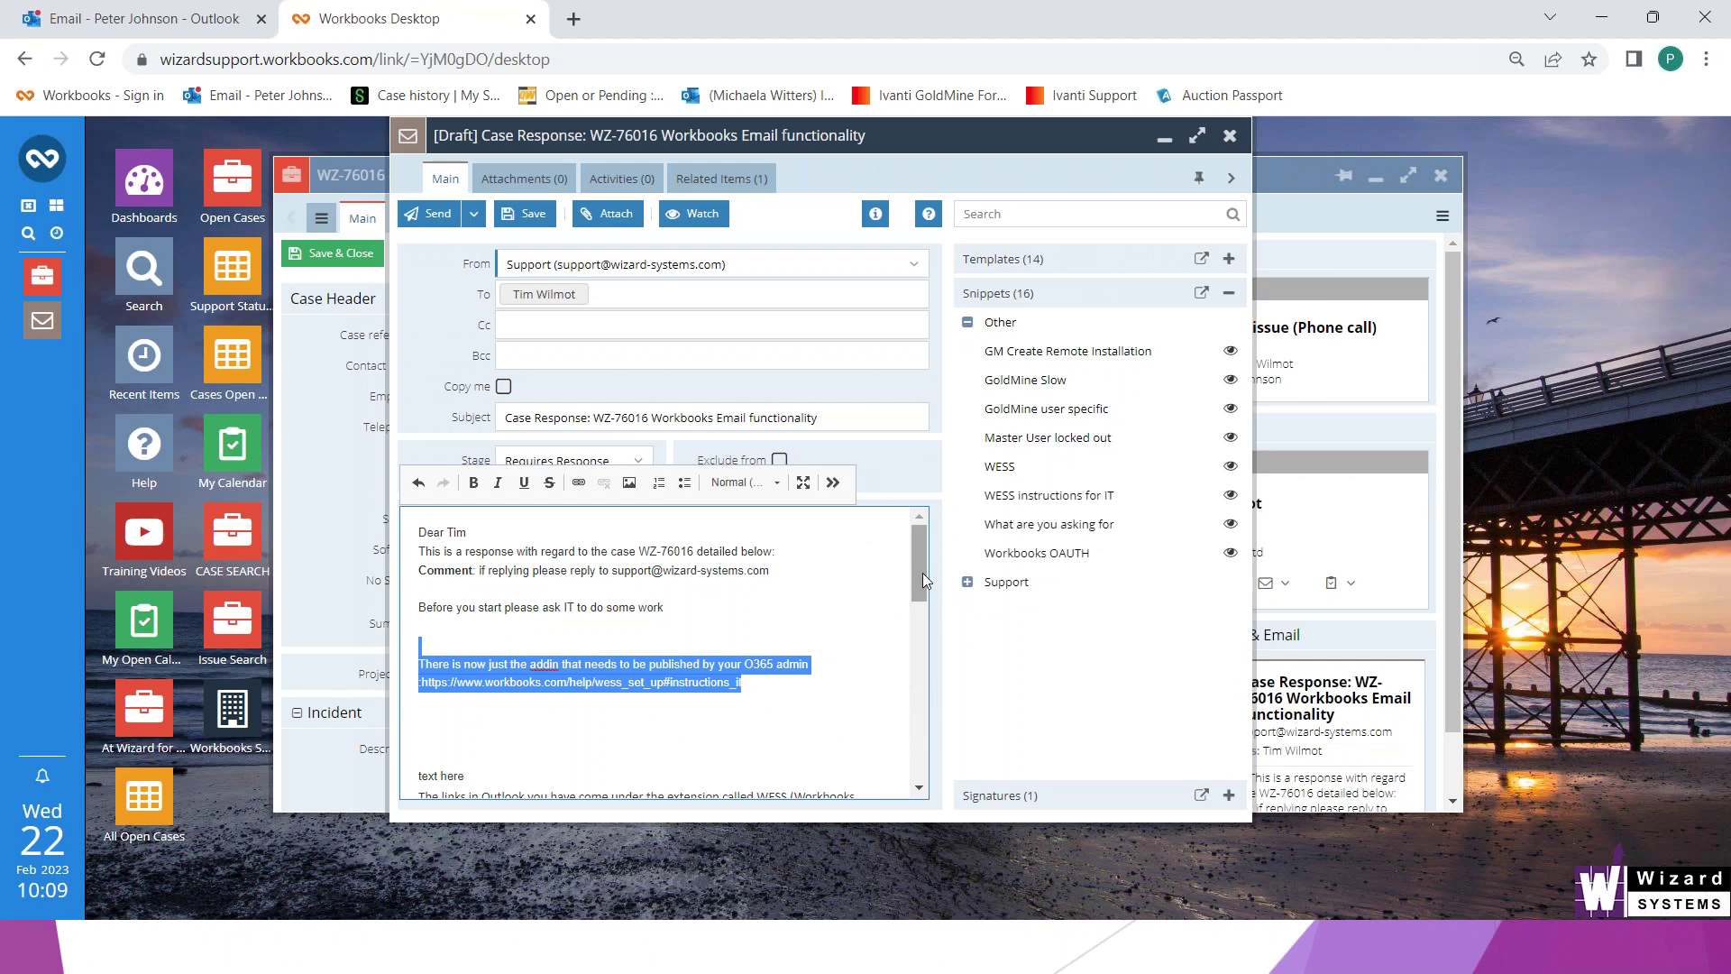
pyautogui.moveTo(922, 572)
pyautogui.mouseDown()
pyautogui.moveTo(921, 702)
pyautogui.moveTo(916, 571)
pyautogui.mouseUp()
pyautogui.moveTo(953, 135); pyautogui.dragTo(950, 319)
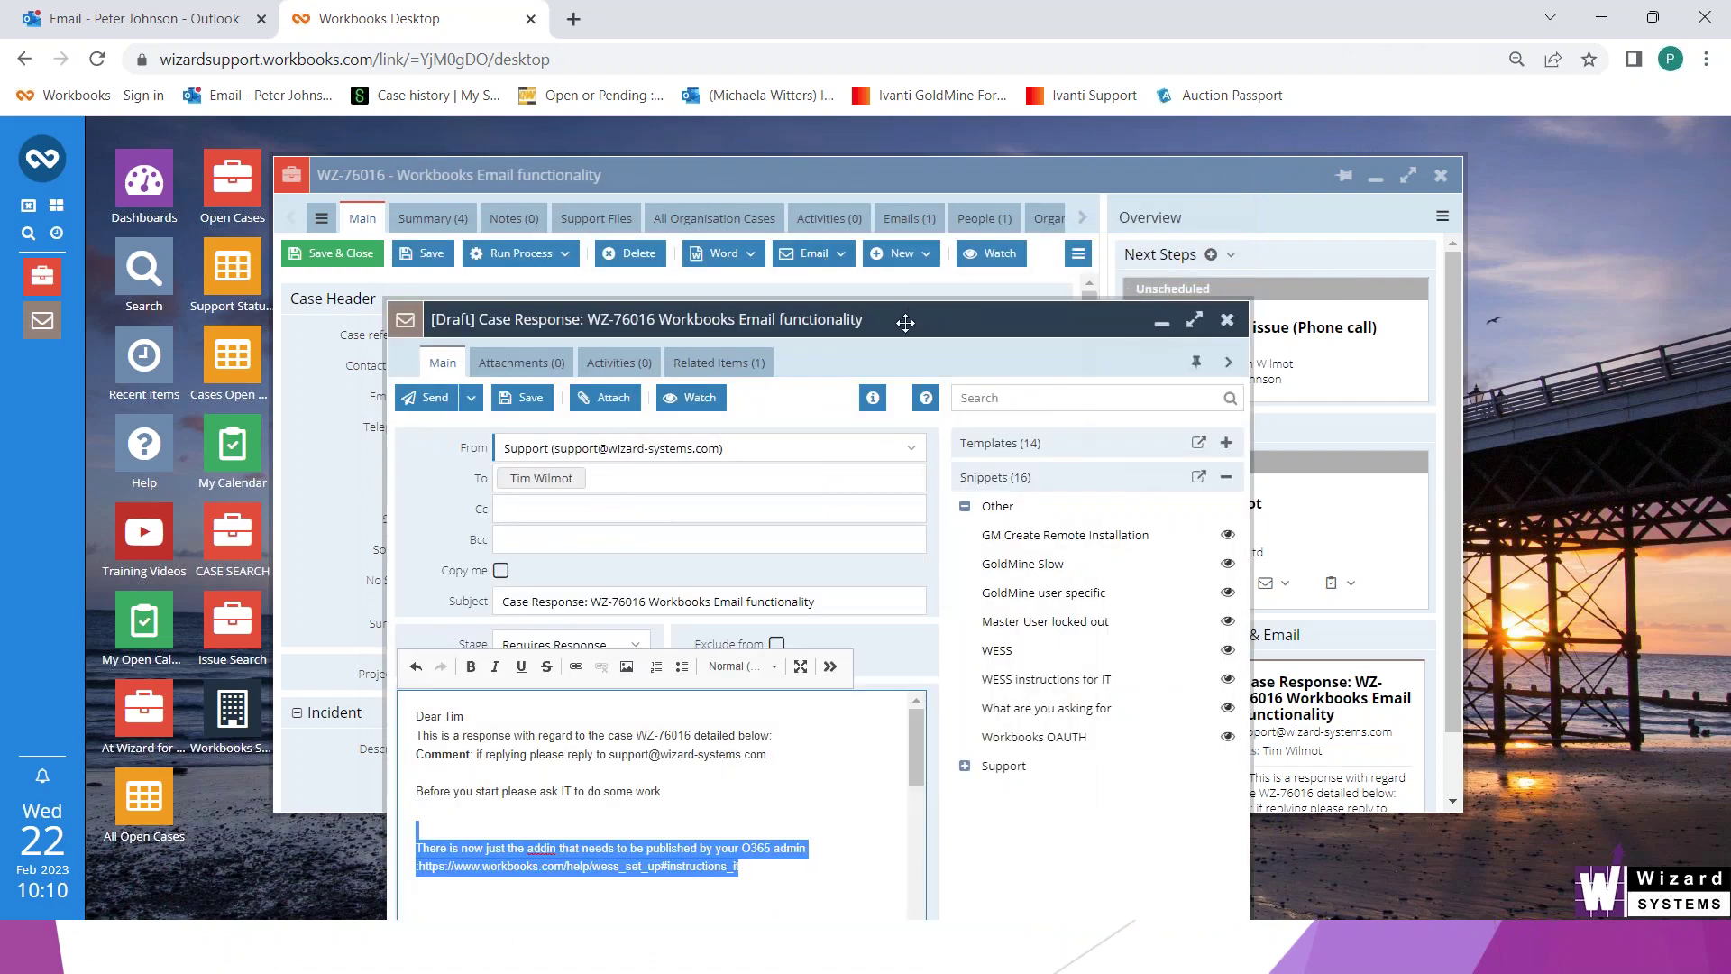
pyautogui.moveTo(905, 321); pyautogui.dragTo(907, 173)
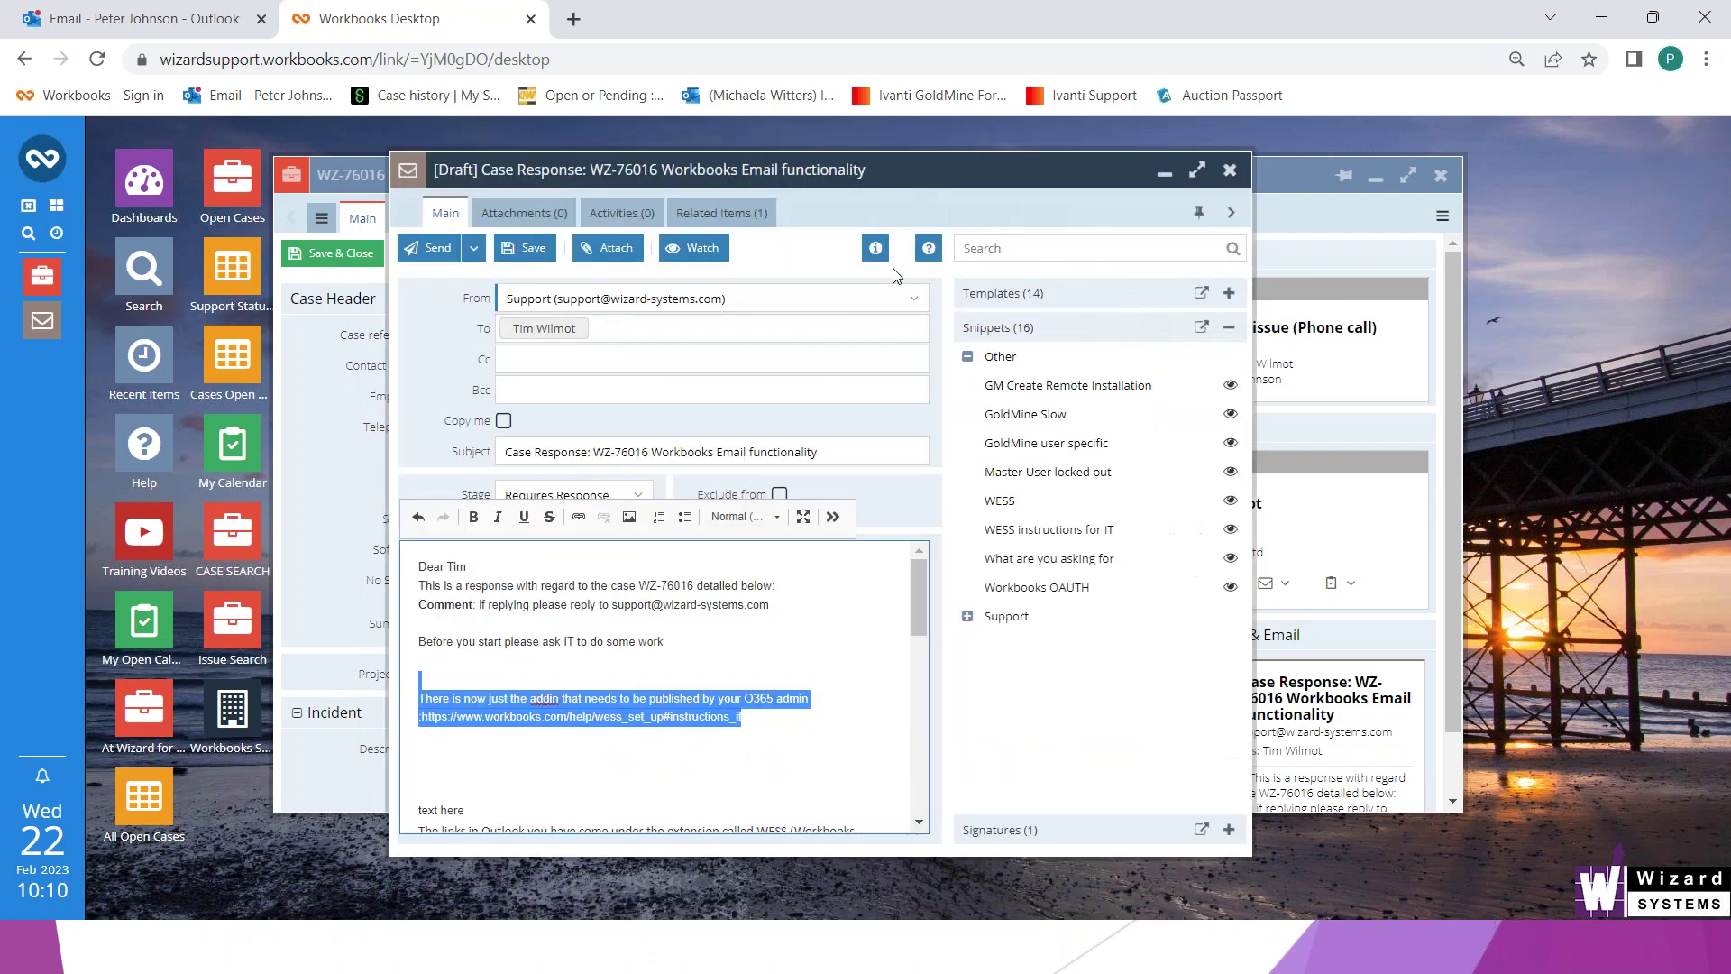
pyautogui.click(1228, 297)
pyautogui.click(1227, 294)
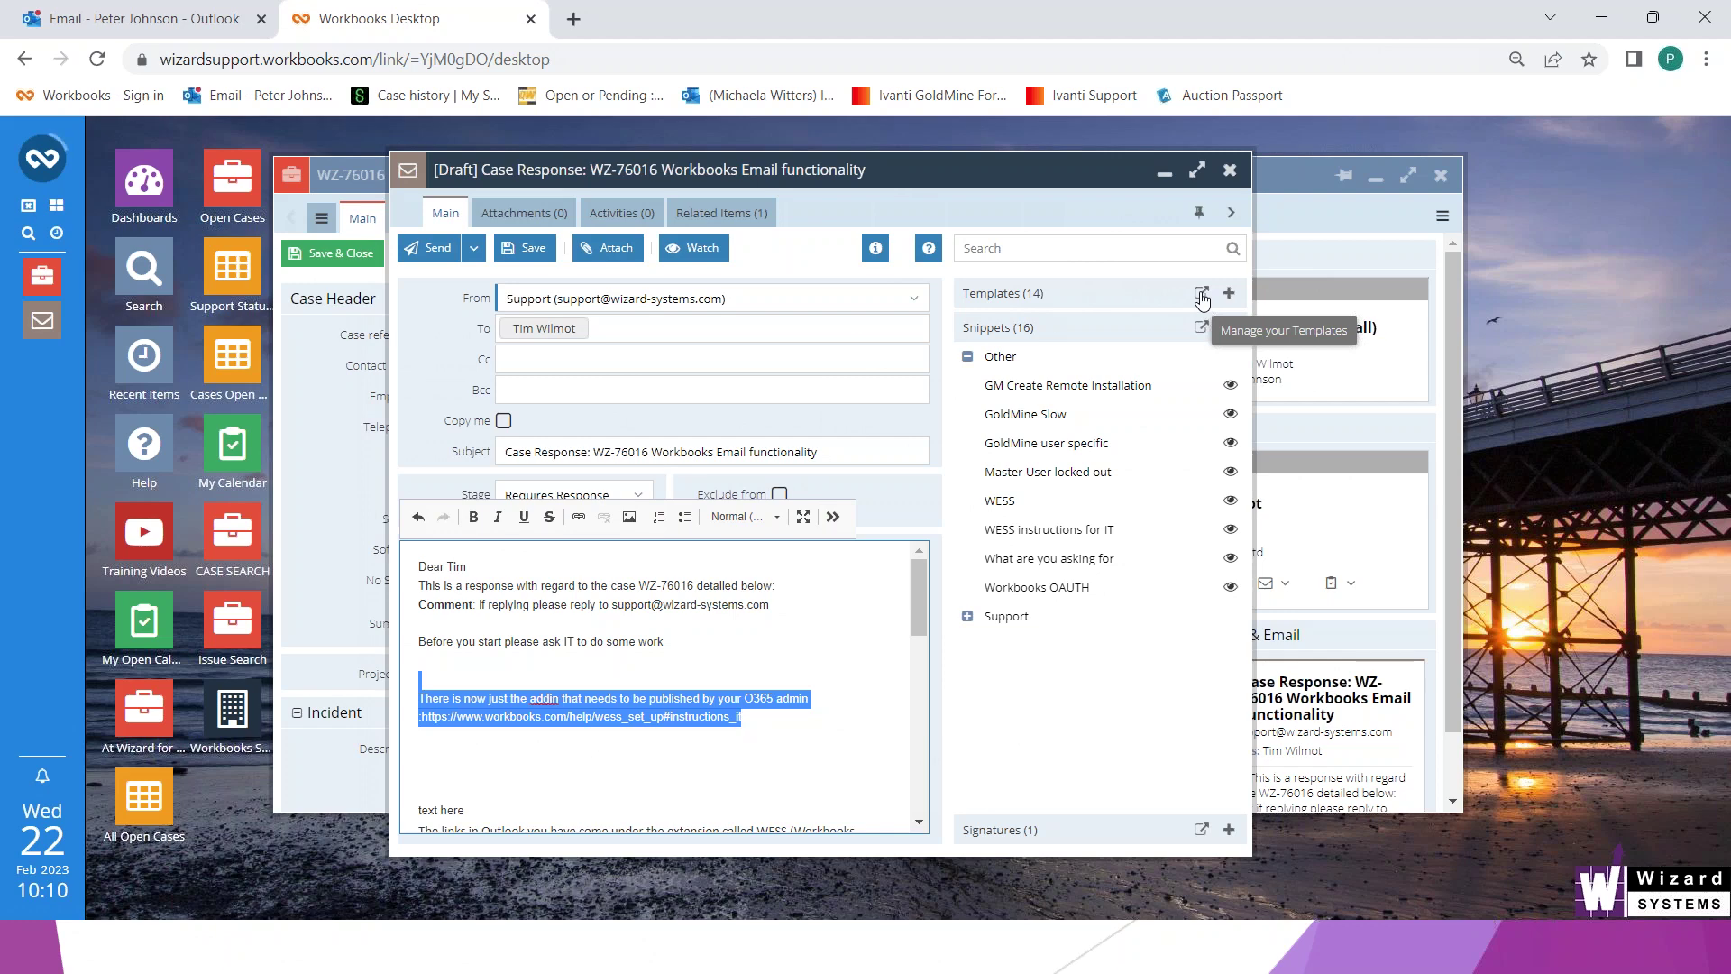
pyautogui.click(1202, 295)
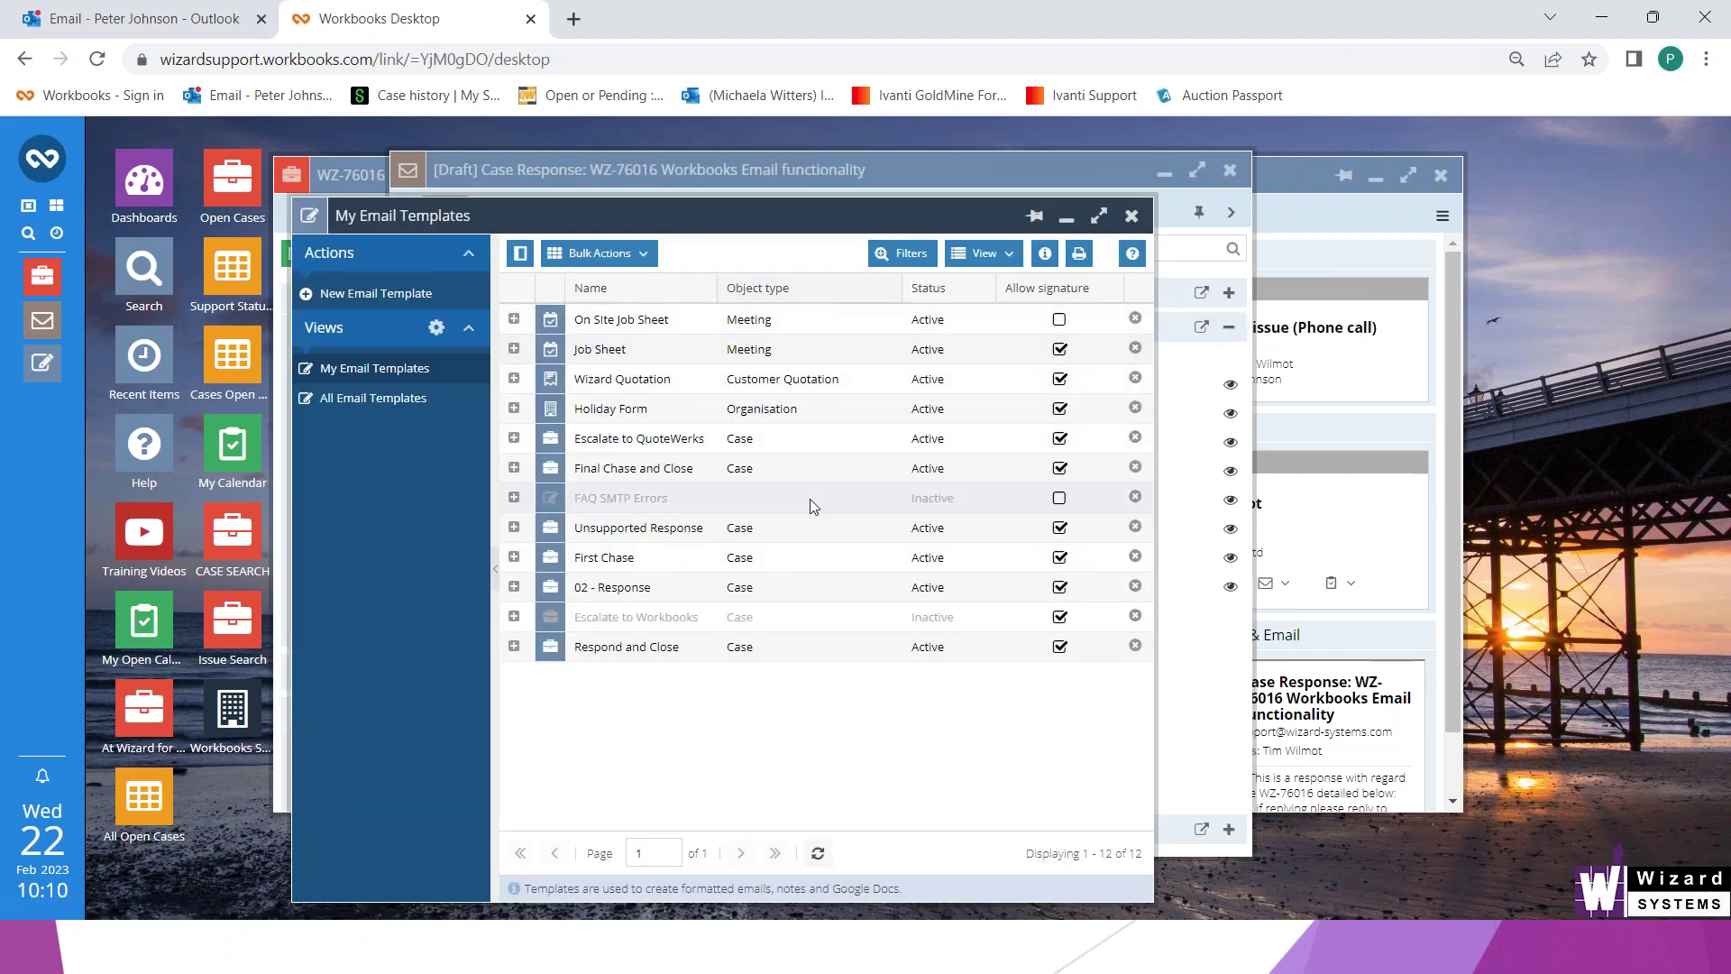
pyautogui.click(1131, 215)
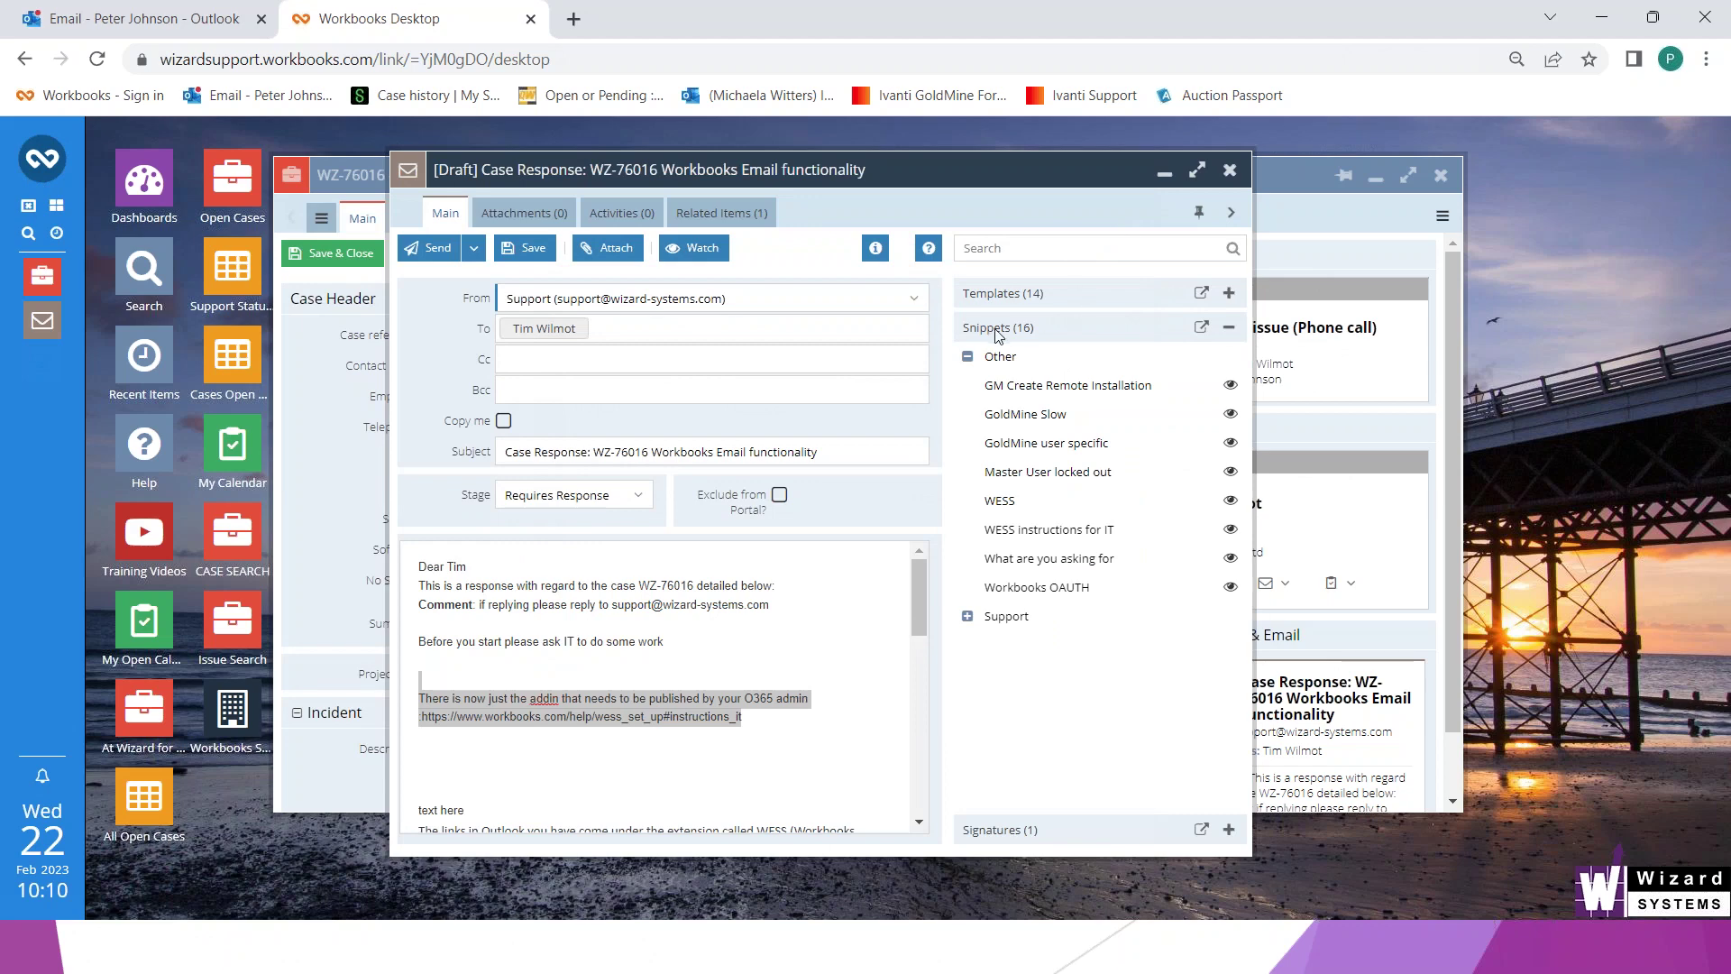
pyautogui.click(1201, 330)
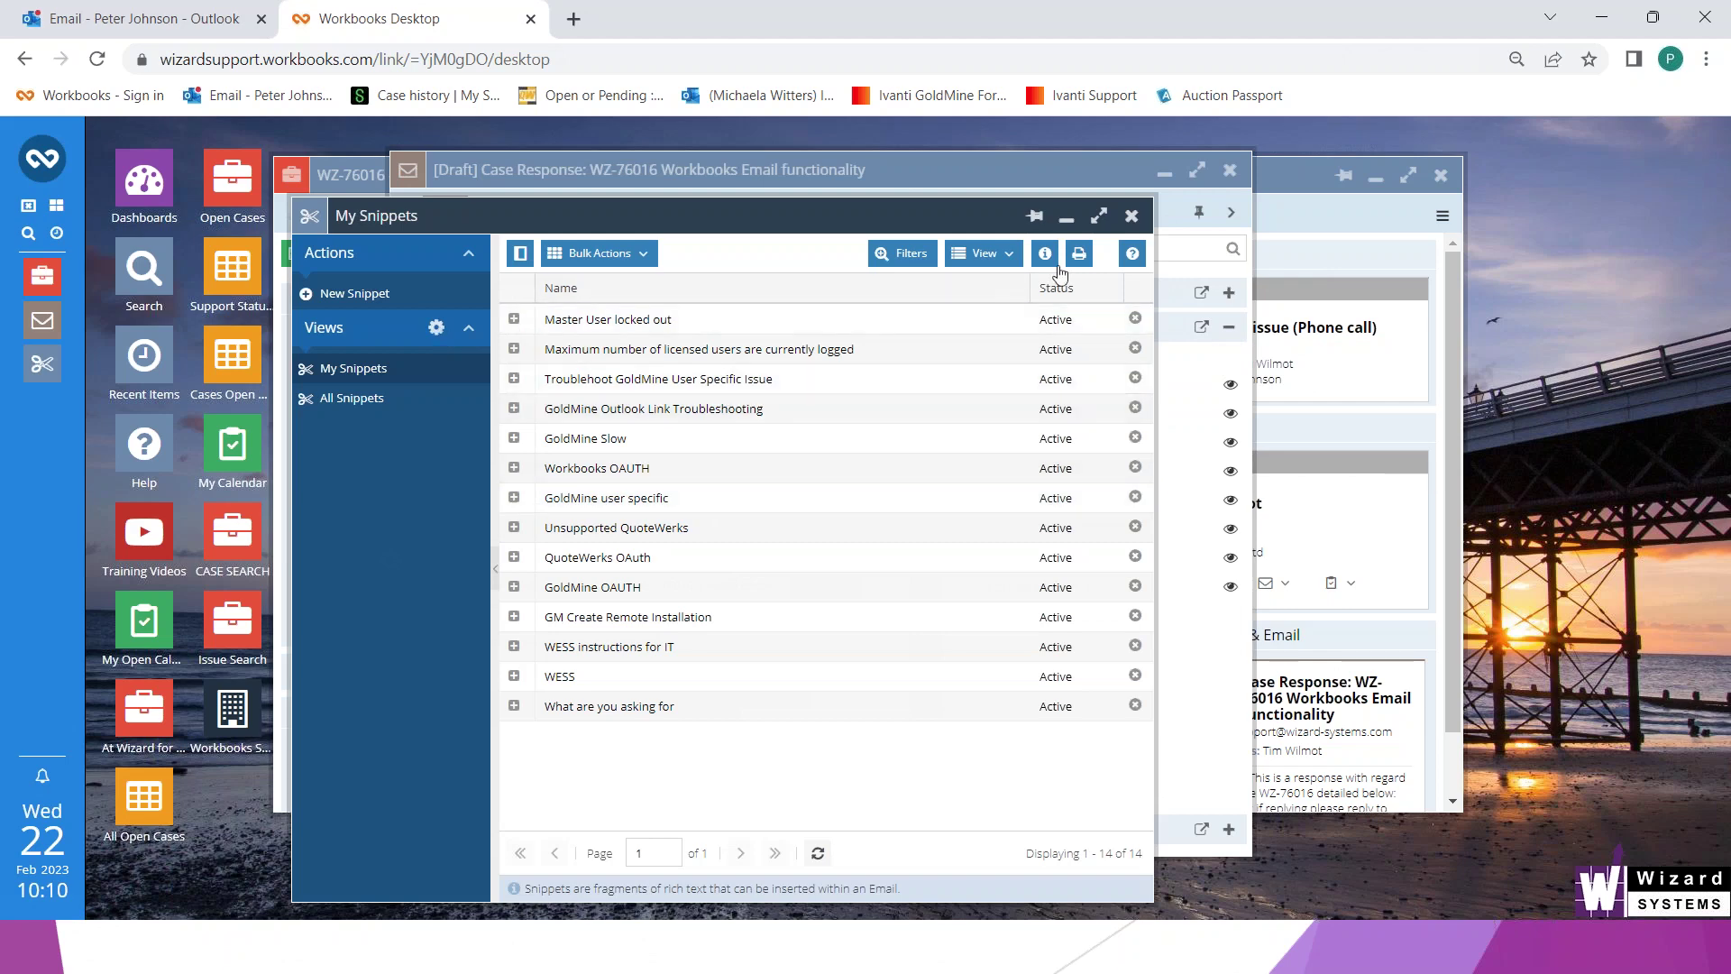
pyautogui.click(1131, 219)
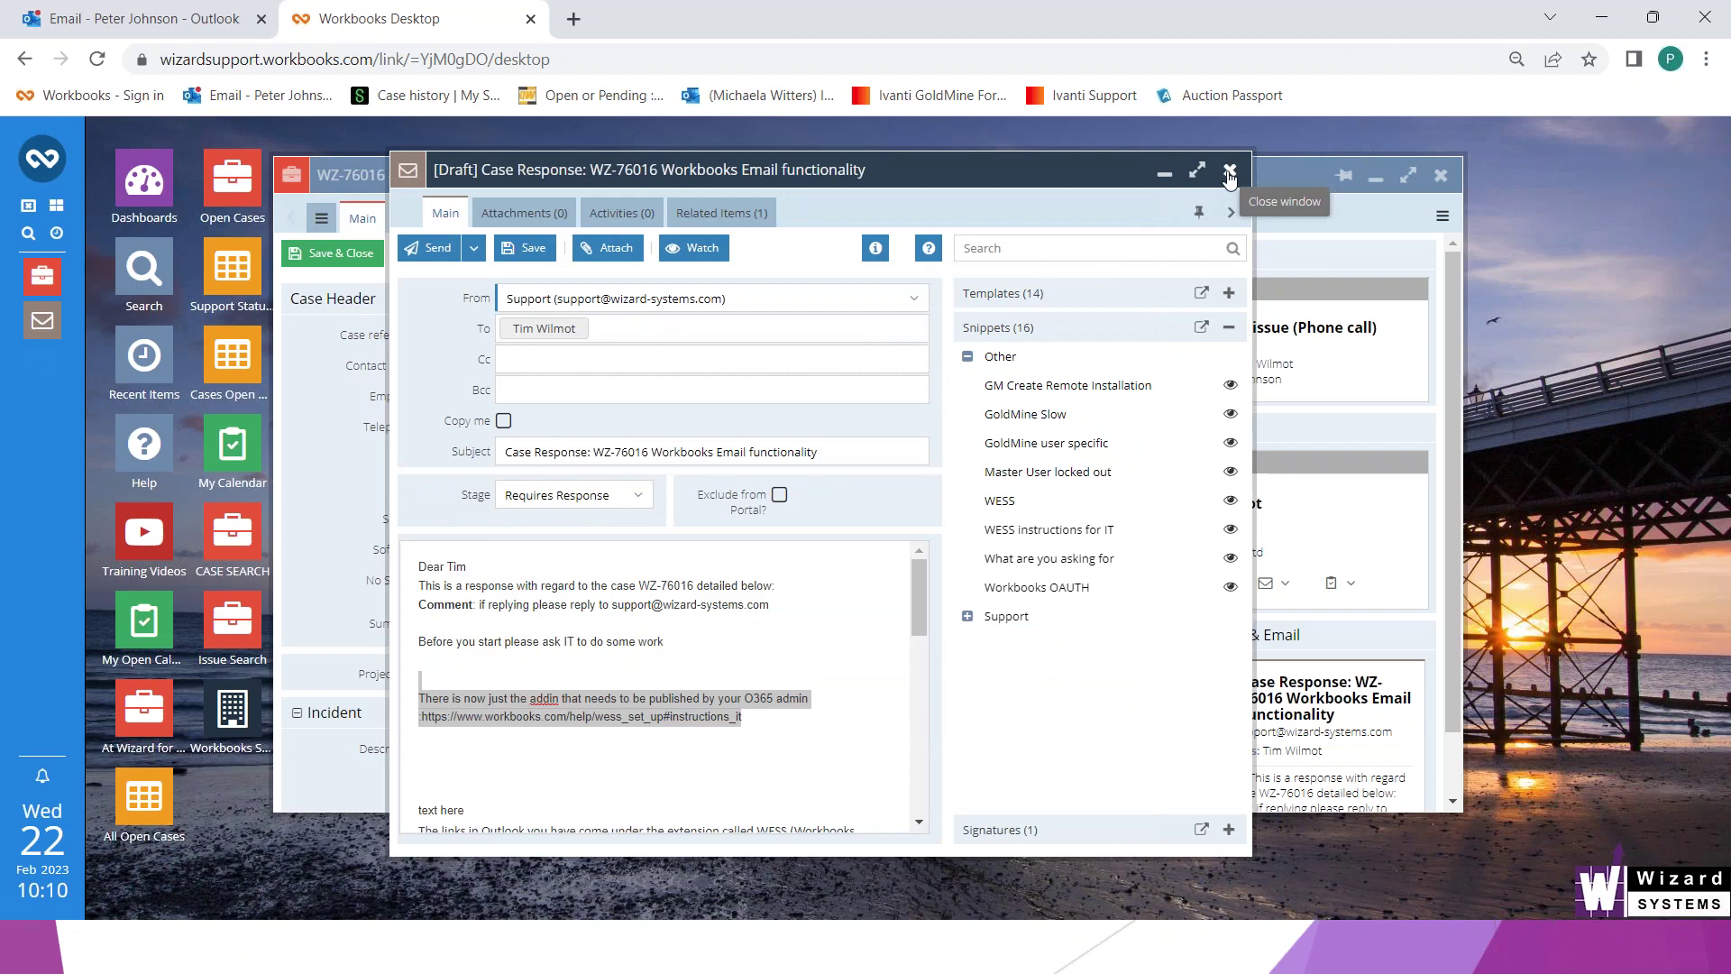
pyautogui.click(1228, 172)
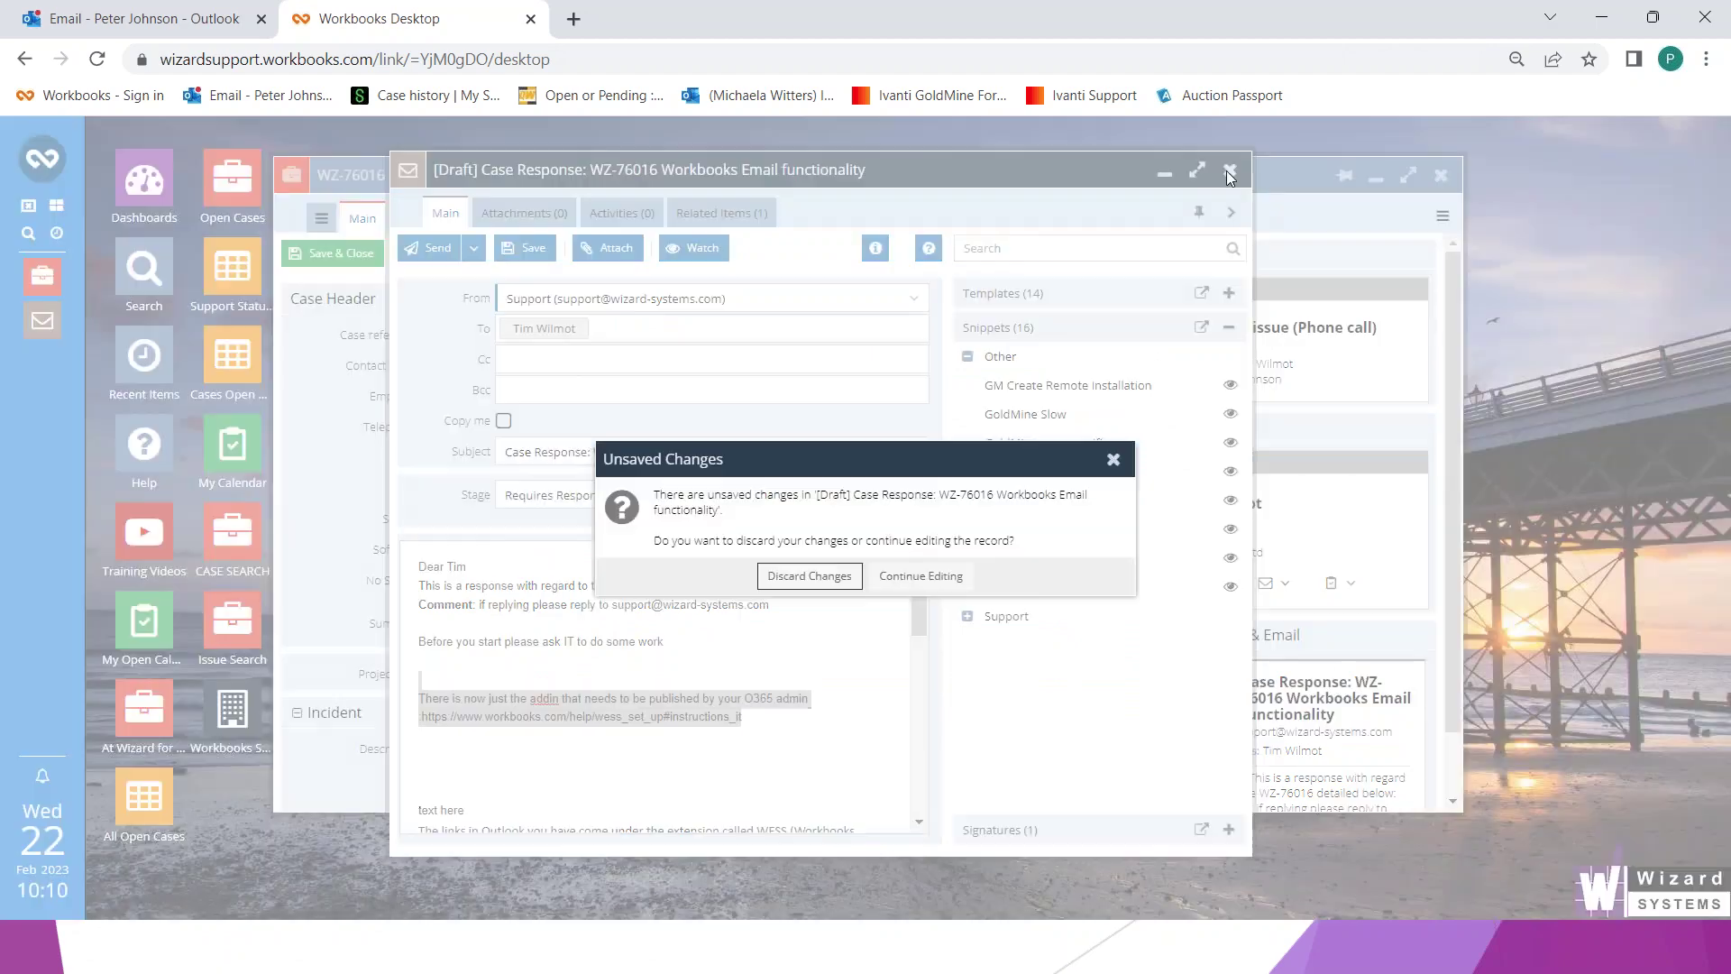
# Discard the draft email, go to Emails > Email Templates, and begin a new template
pyautogui.click(809, 577)
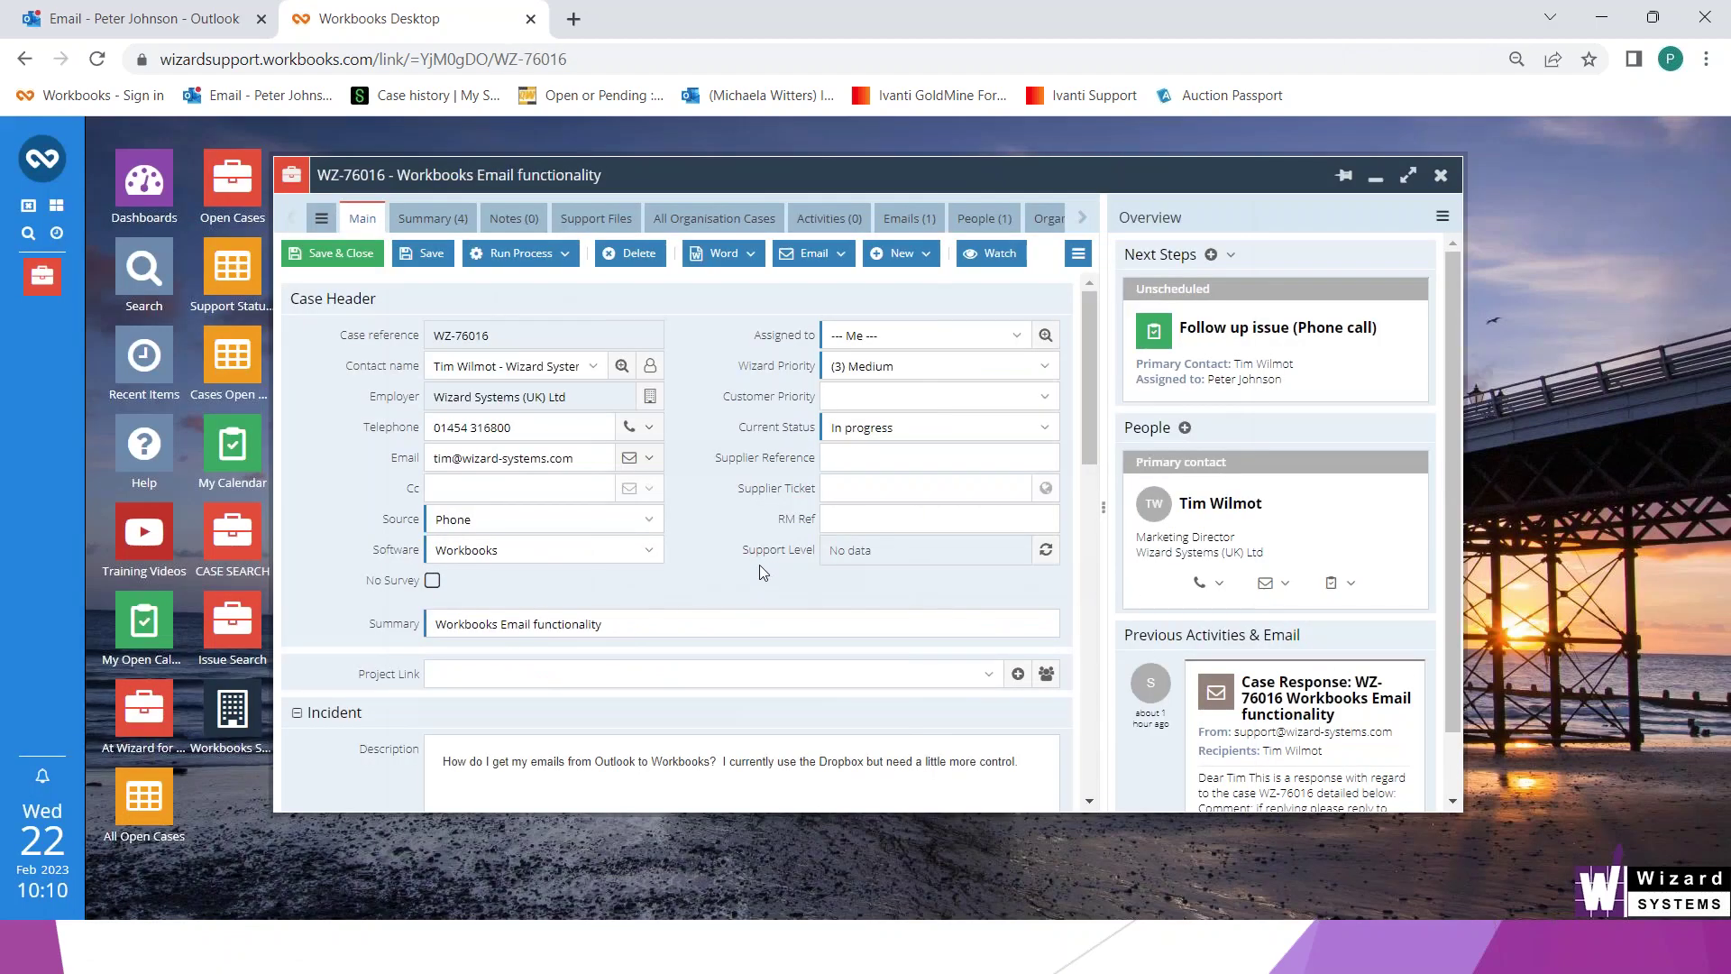
pyautogui.click(45, 162)
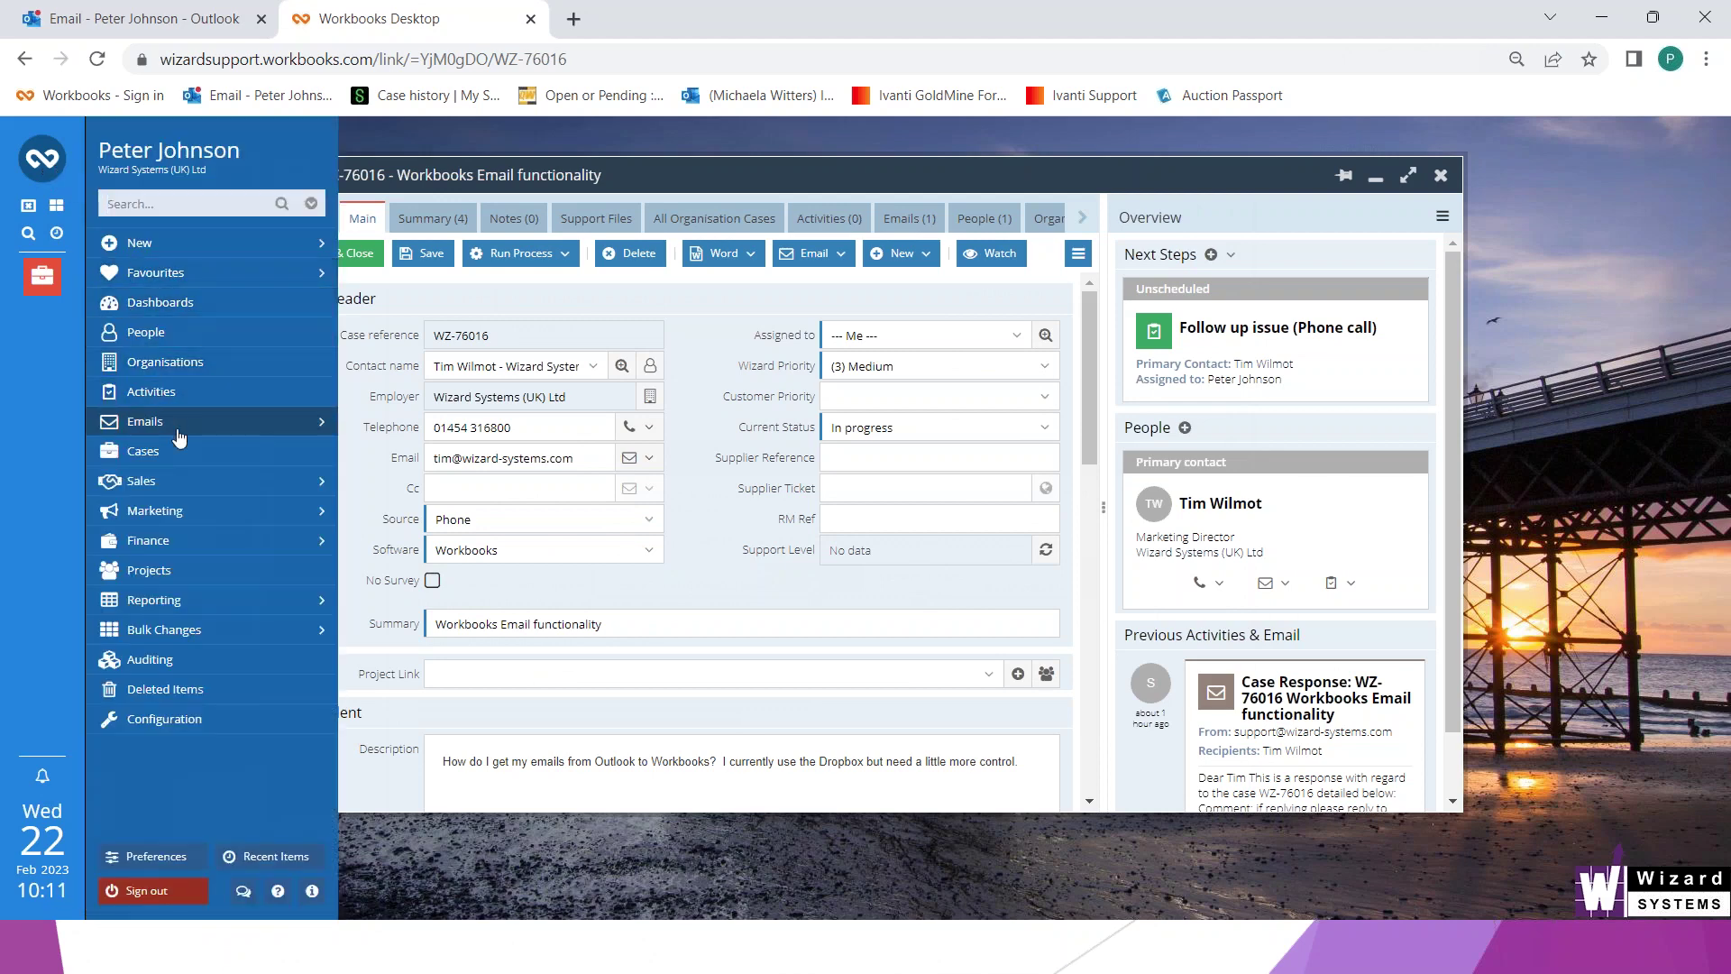
pyautogui.moveTo(180, 479)
pyautogui.moveTo(213, 423)
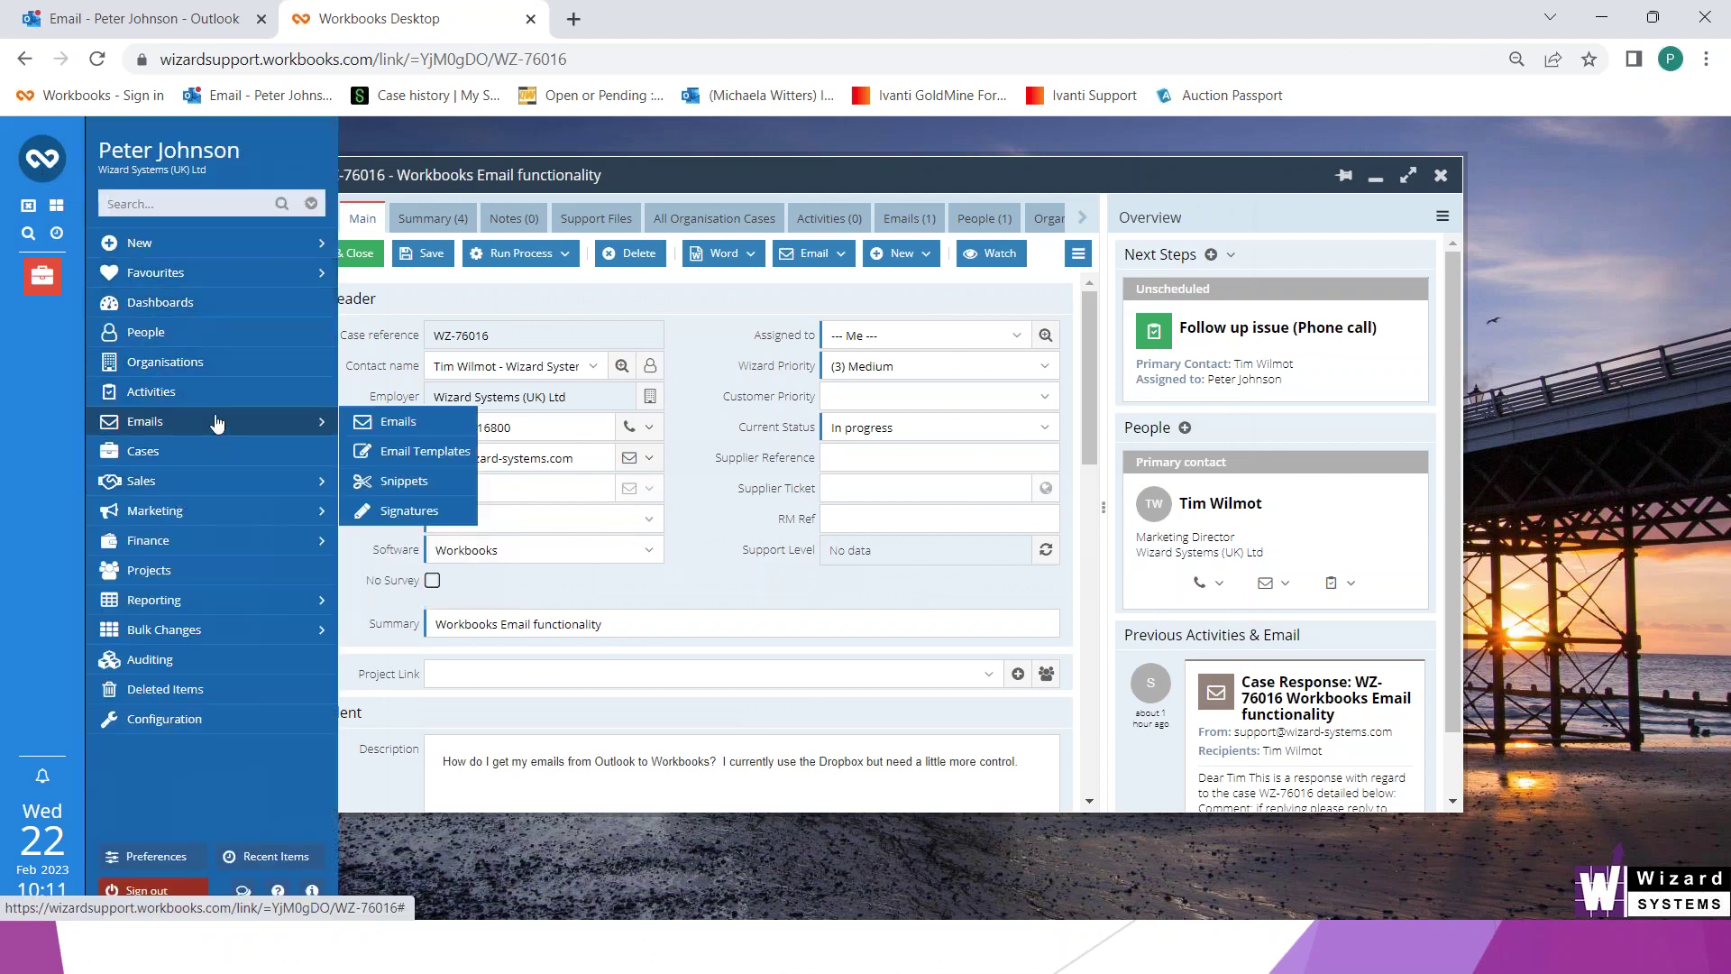
pyautogui.click(404, 454)
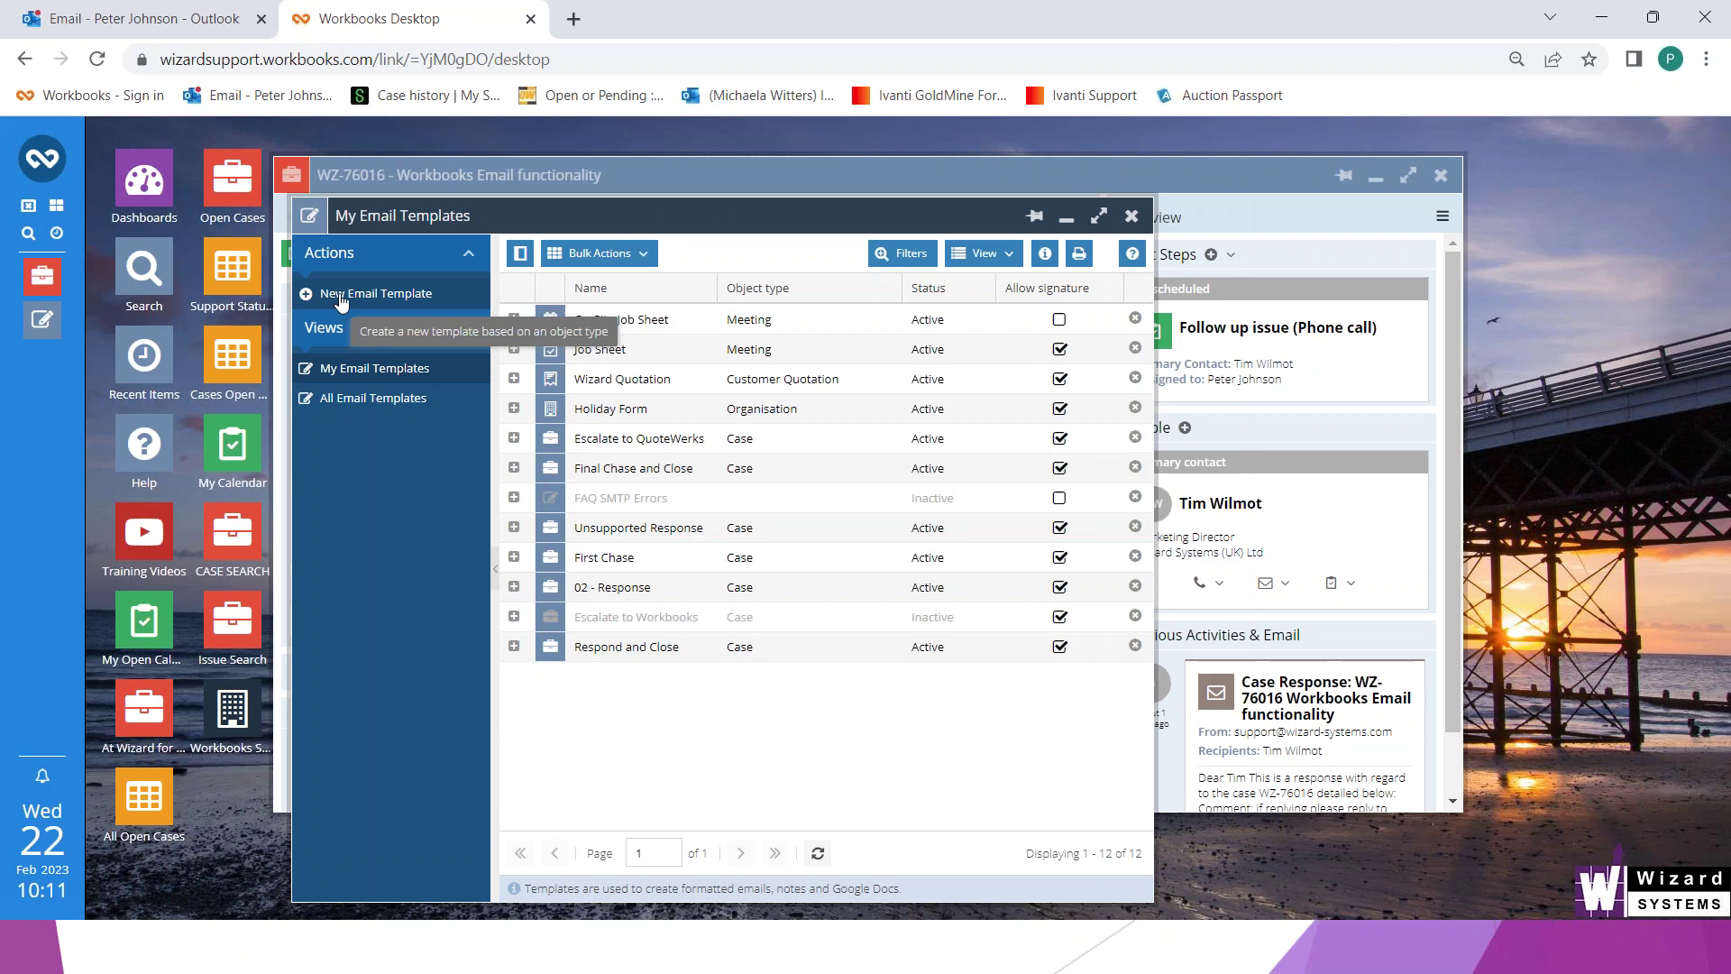
pyautogui.click(341, 295)
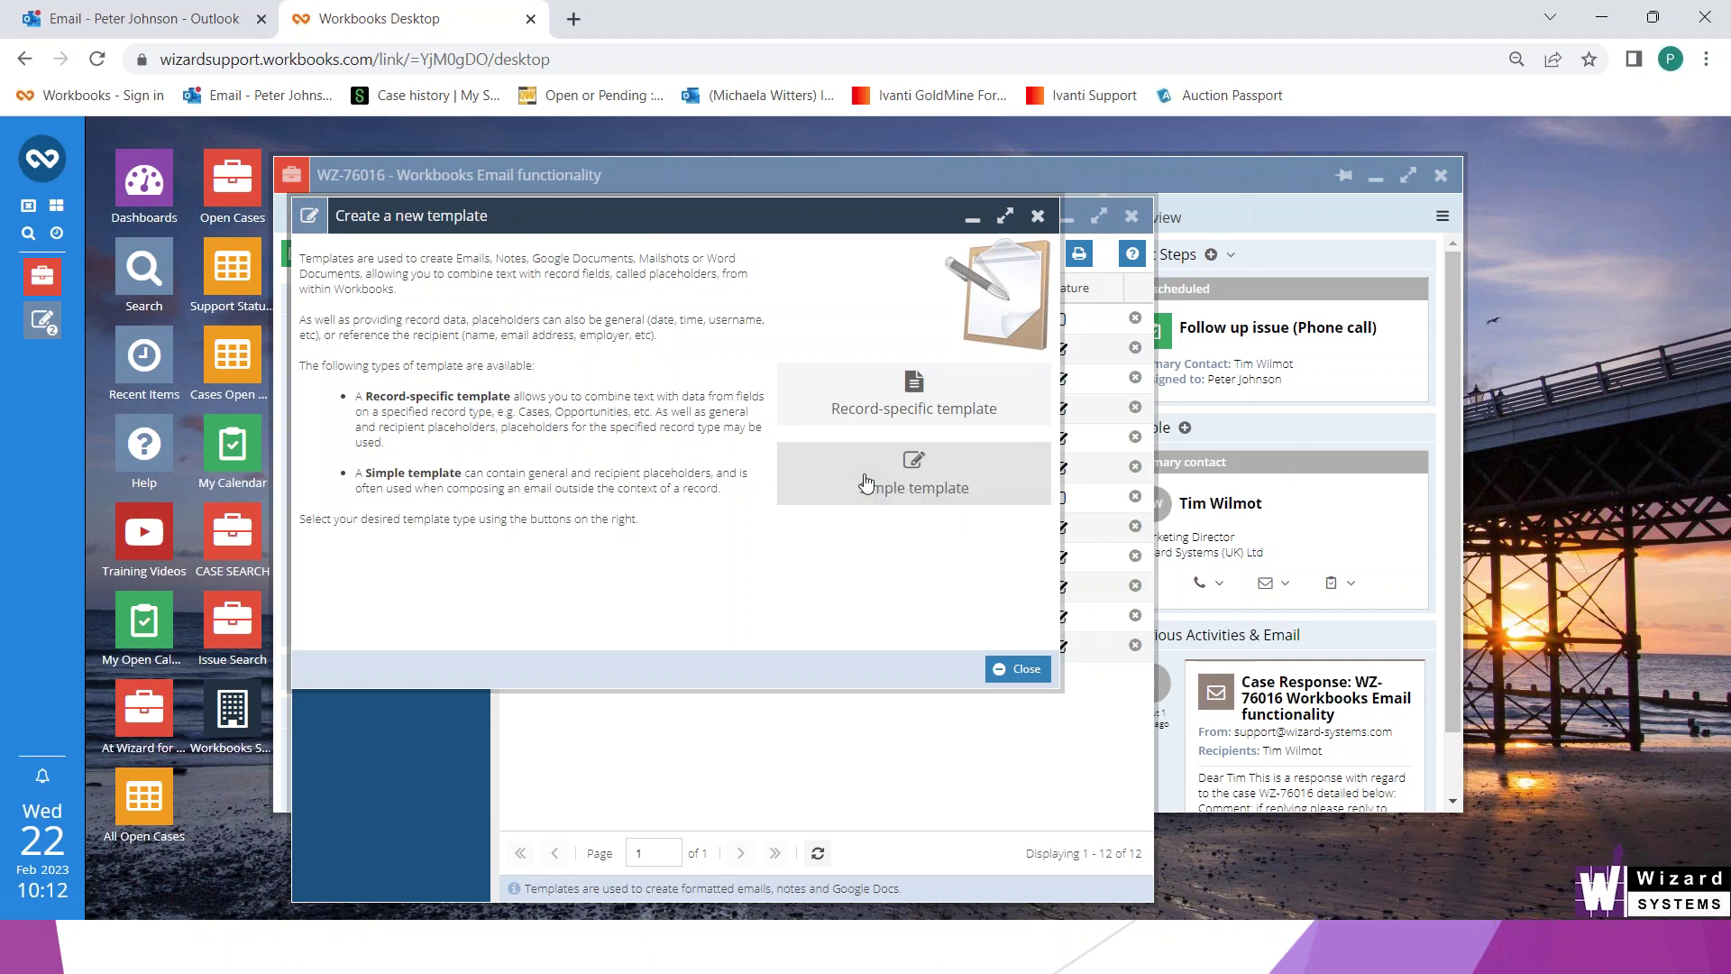
# Choose a Record-specific template and set Cases as its record type
pyautogui.click(858, 414)
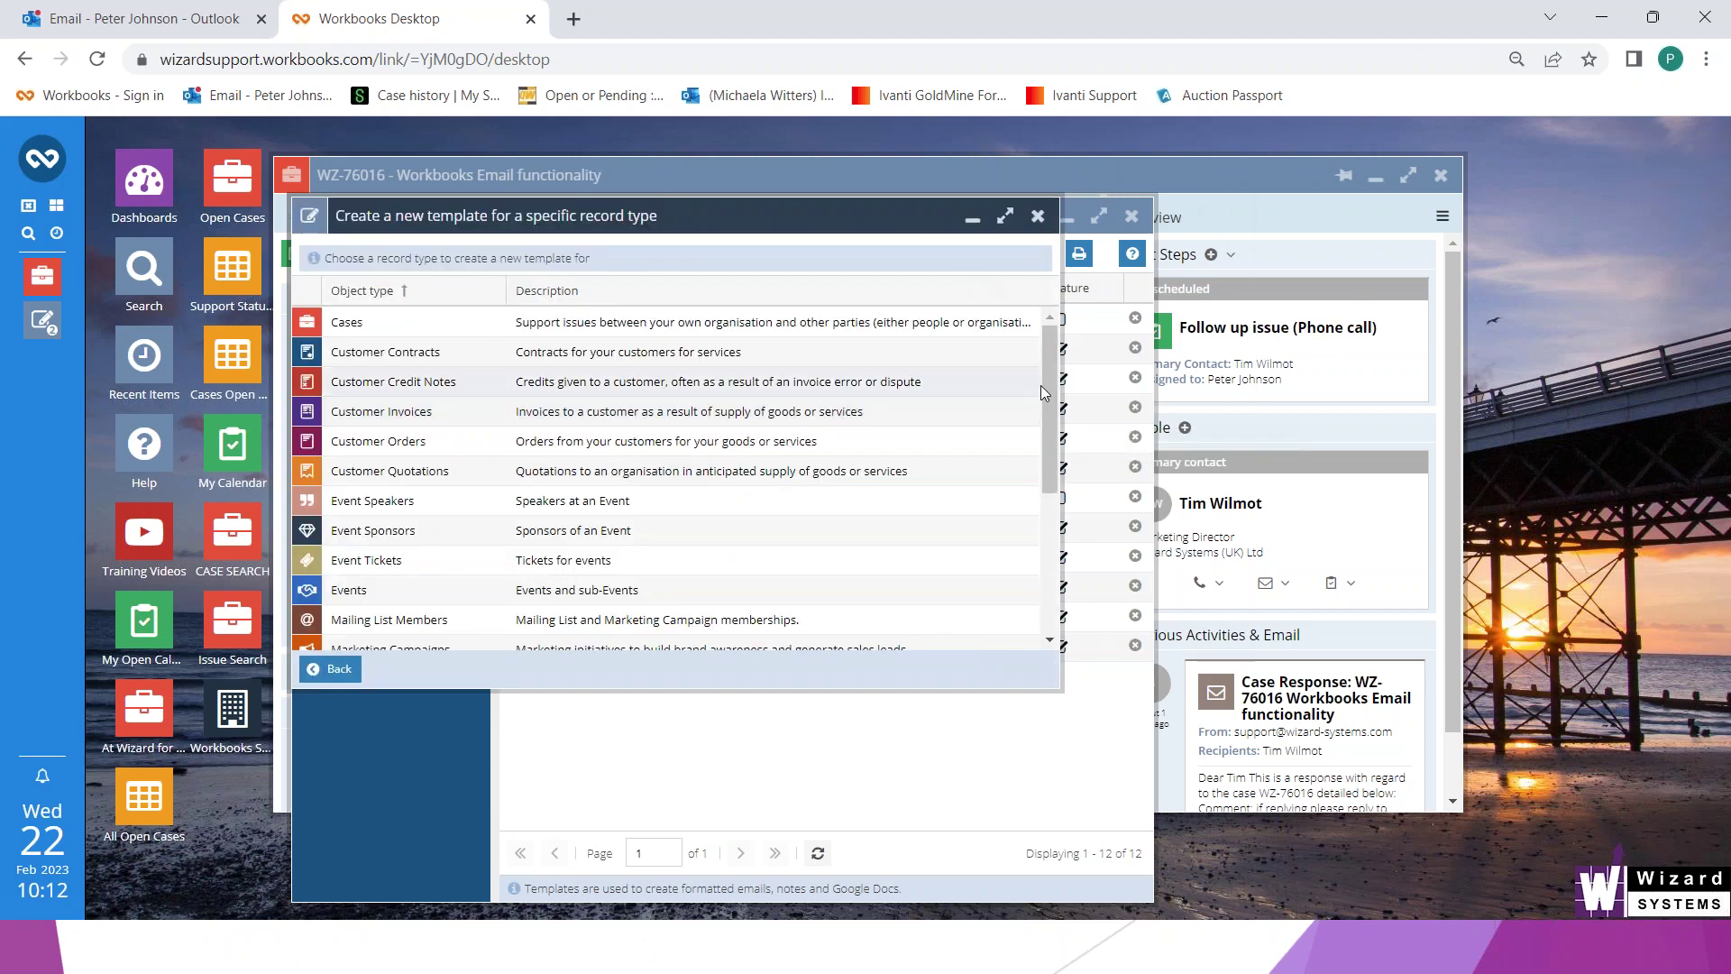
pyautogui.scroll(-1, 1048, 415)
pyautogui.moveTo(1050, 445); pyautogui.dragTo(1055, 384)
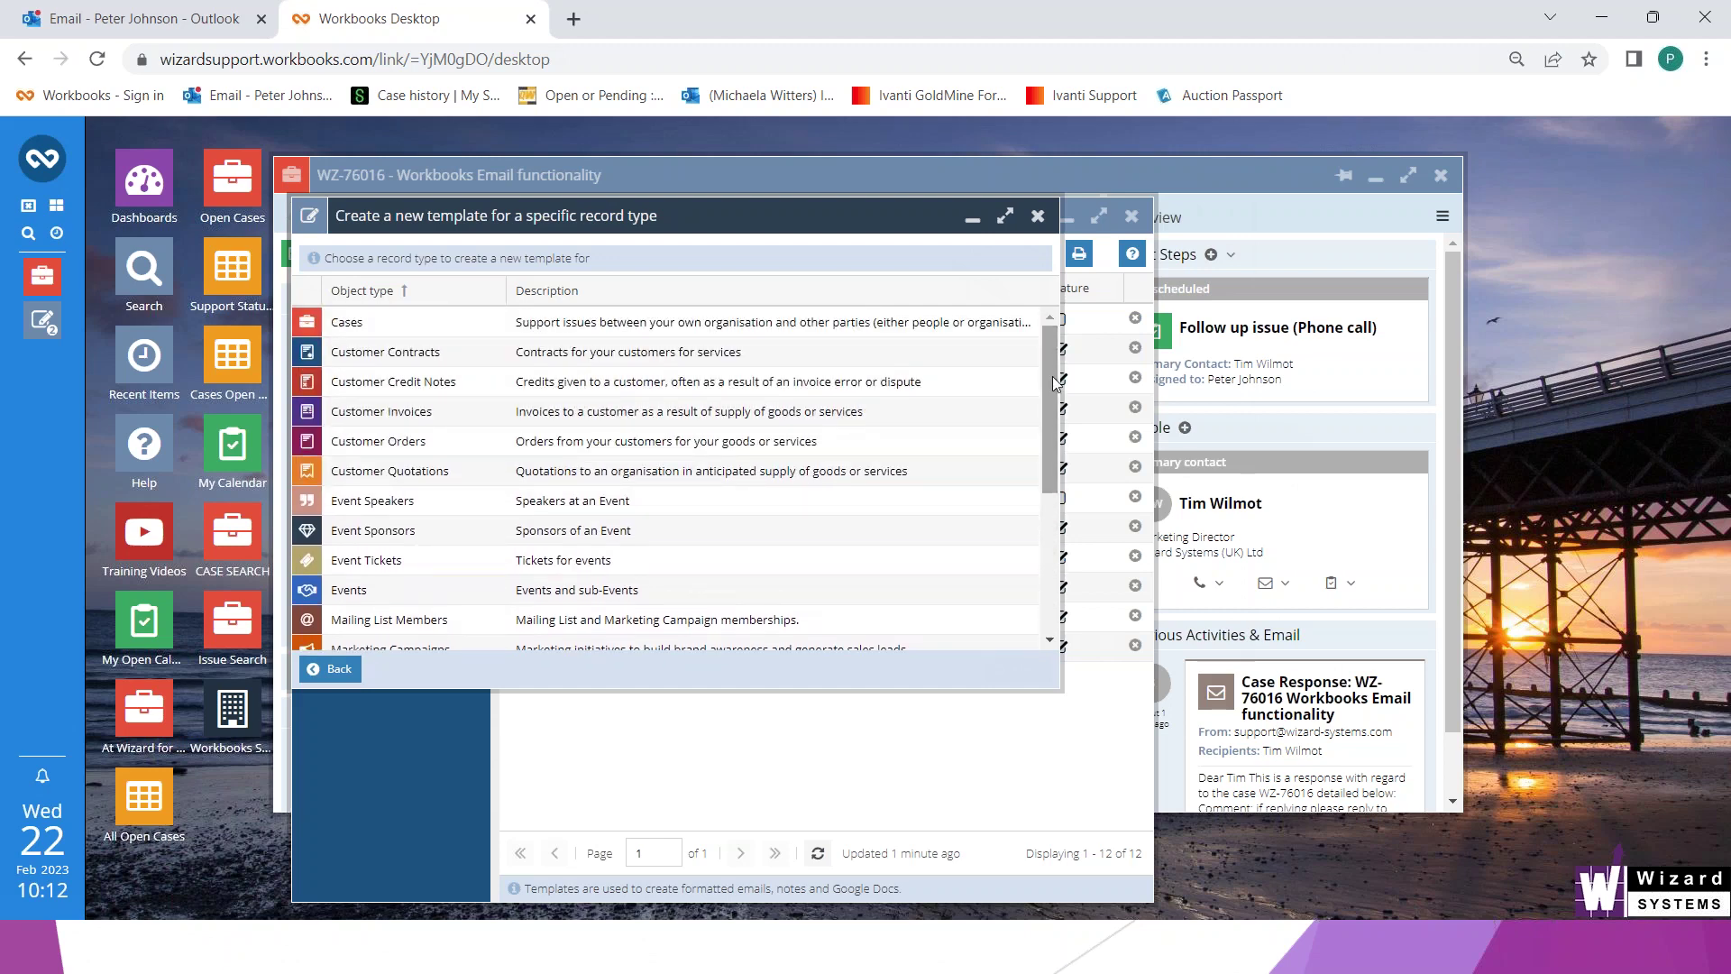
pyautogui.click(393, 326)
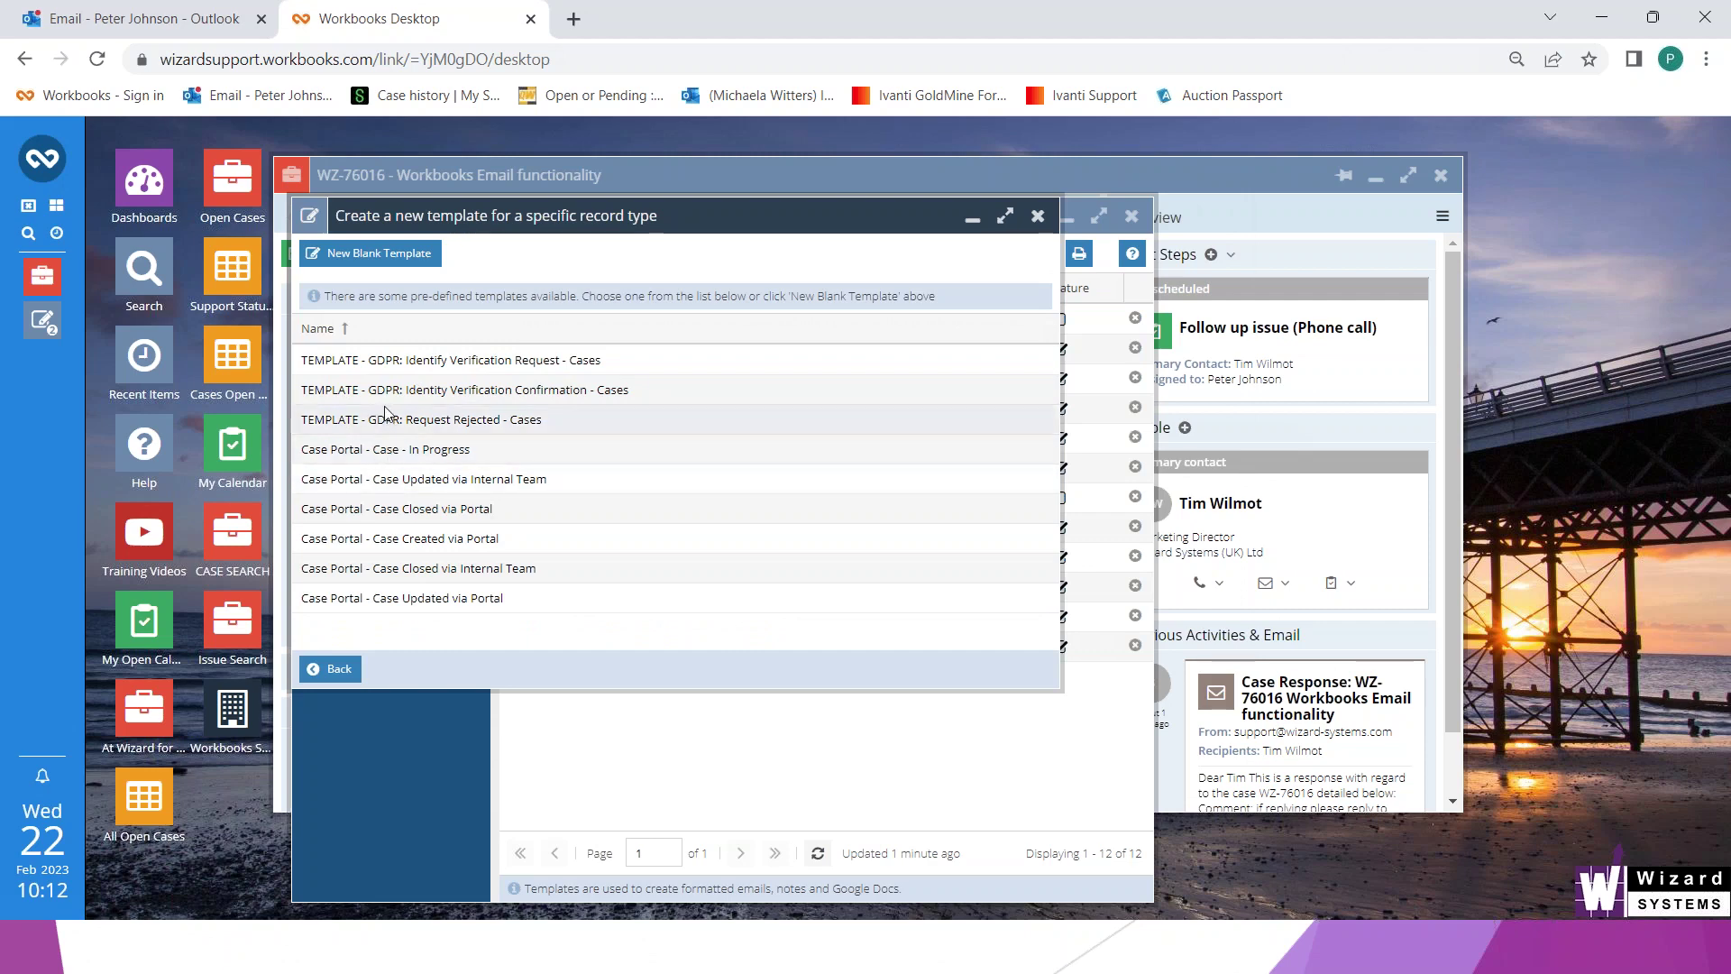
# Start a blank Cases template and enter the name 'Tips and Trick'
pyautogui.click(362, 256)
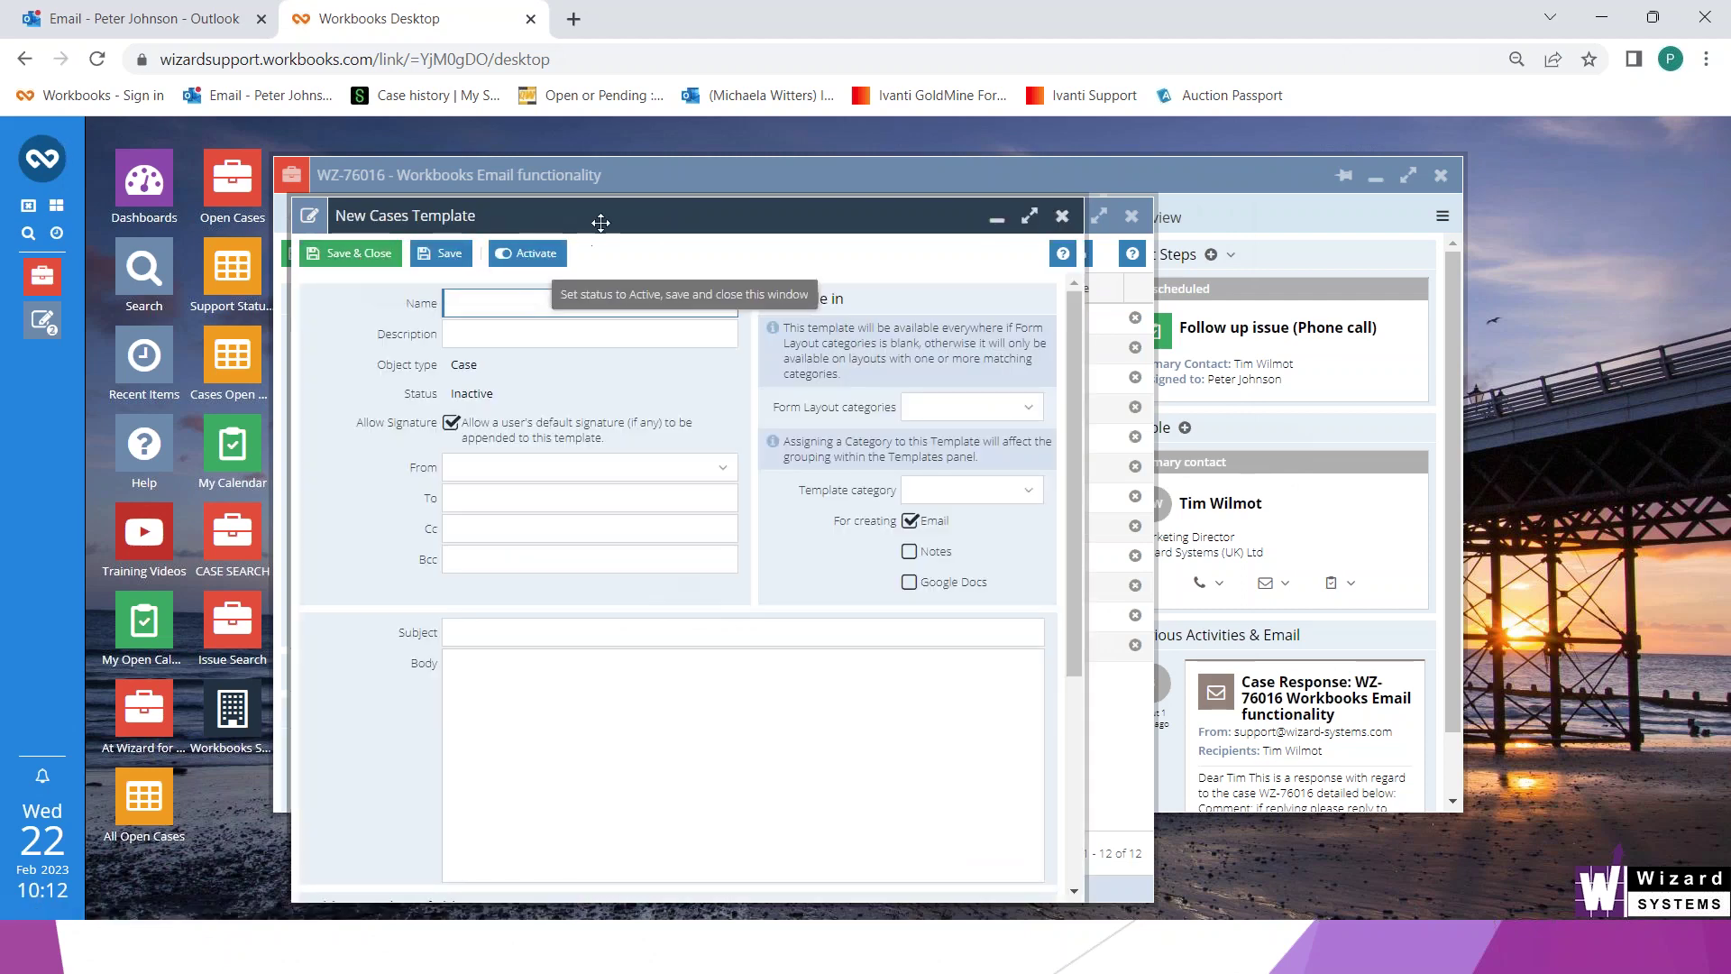
pyautogui.moveTo(600, 222); pyautogui.dragTo(605, 176)
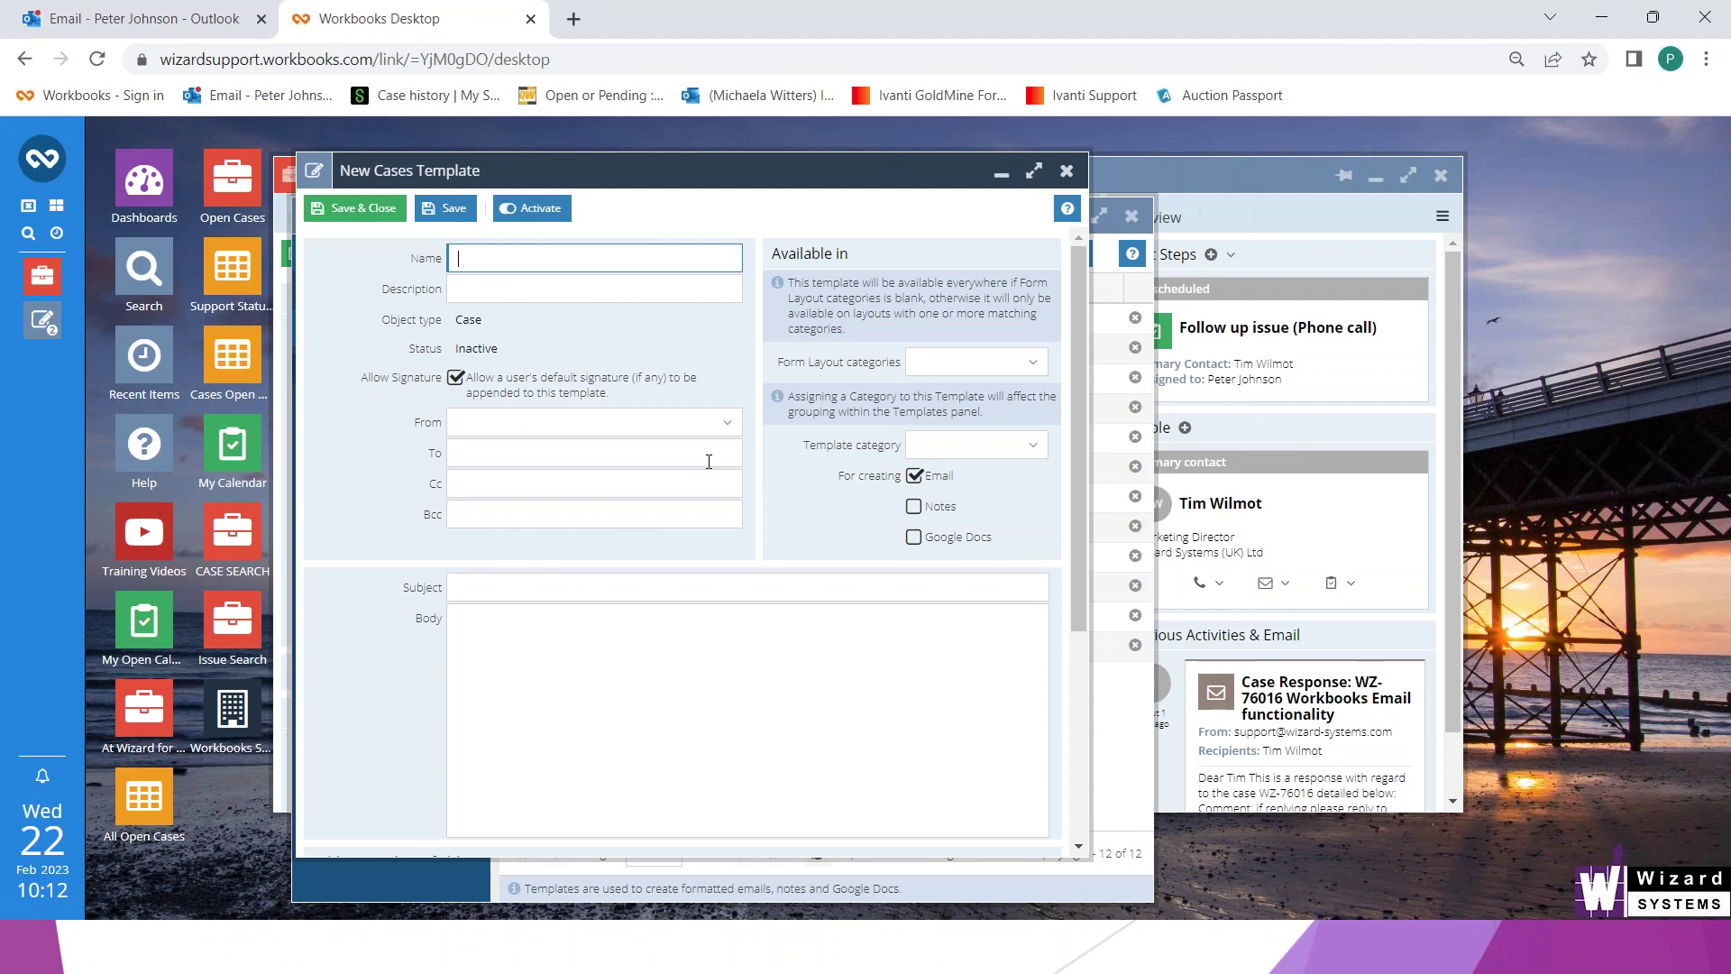
pyautogui.write('Tips and Trick')
pyautogui.click(492, 587)
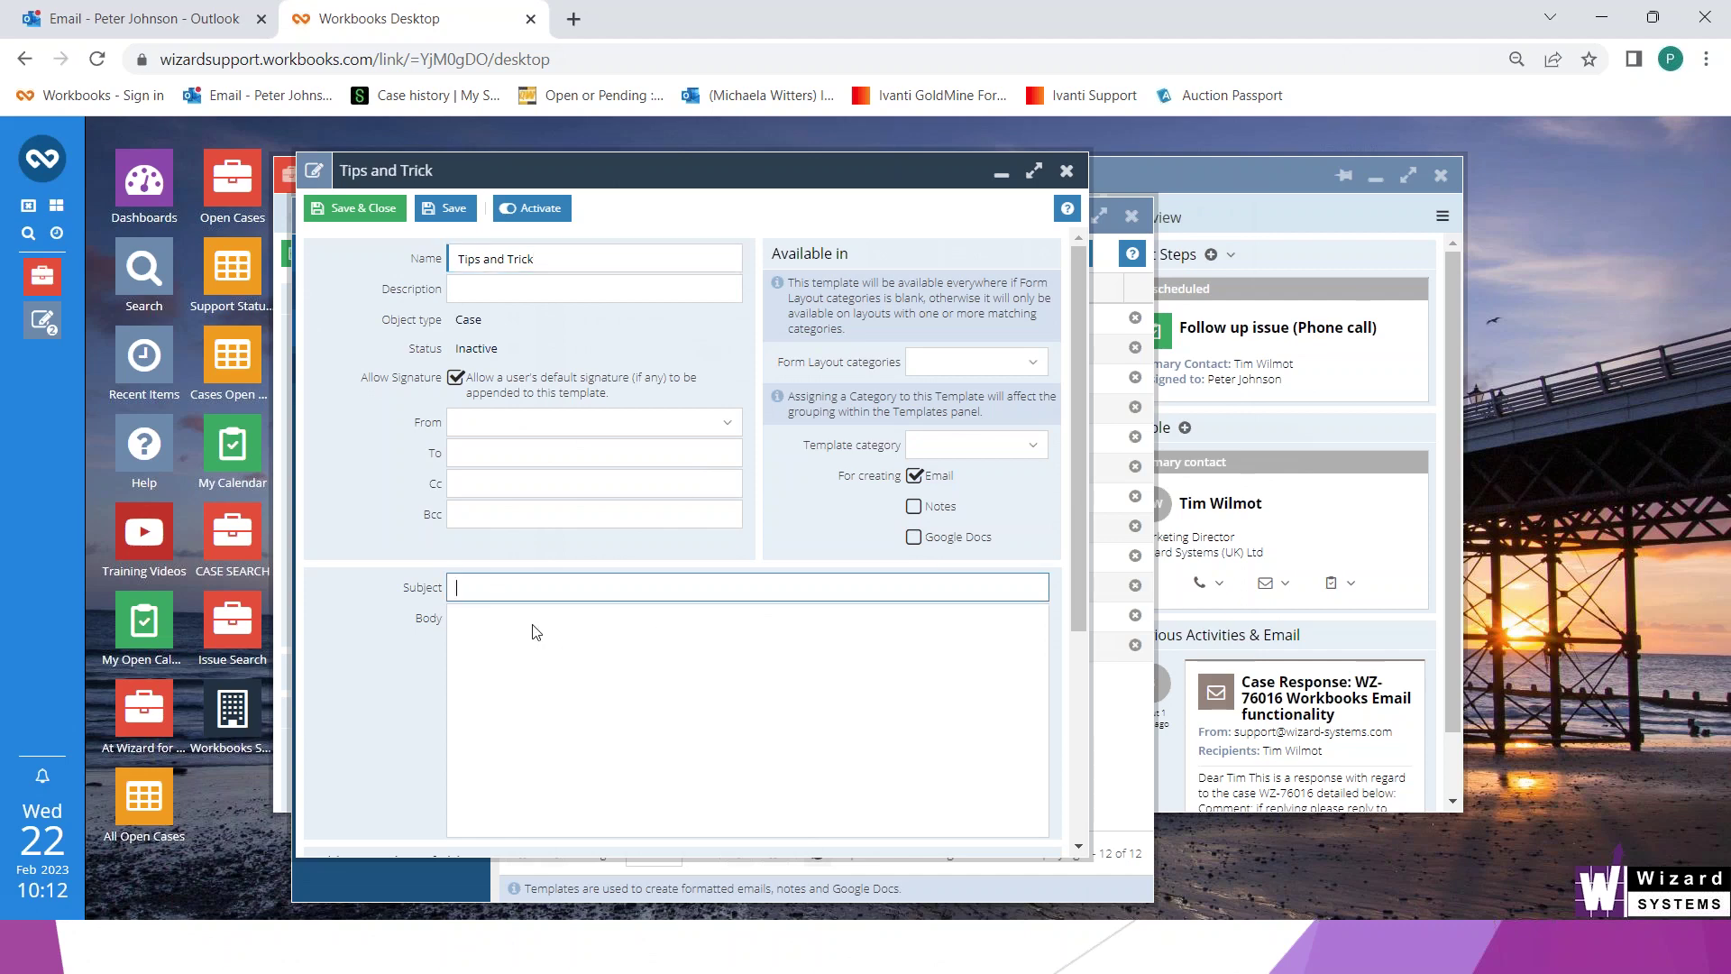
# Copy the name into the subject and add the missing 's' to both, giving 'Tips and Tricks'
pyautogui.tripleClick(546, 262)
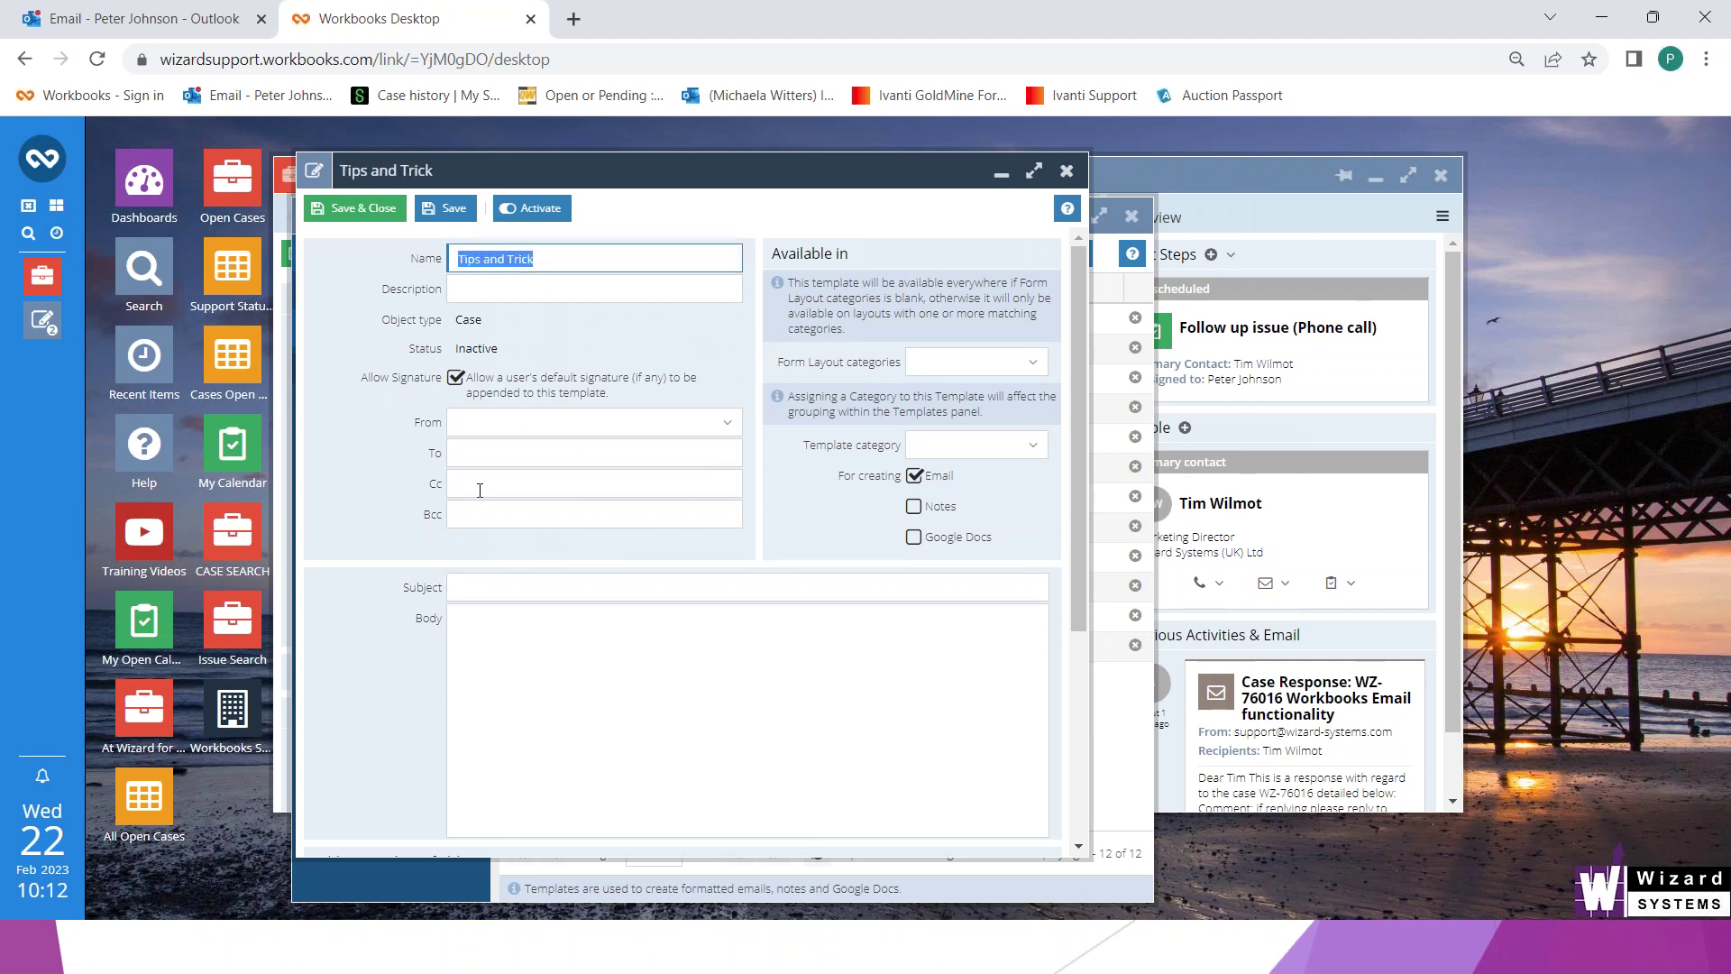
pyautogui.click(504, 588)
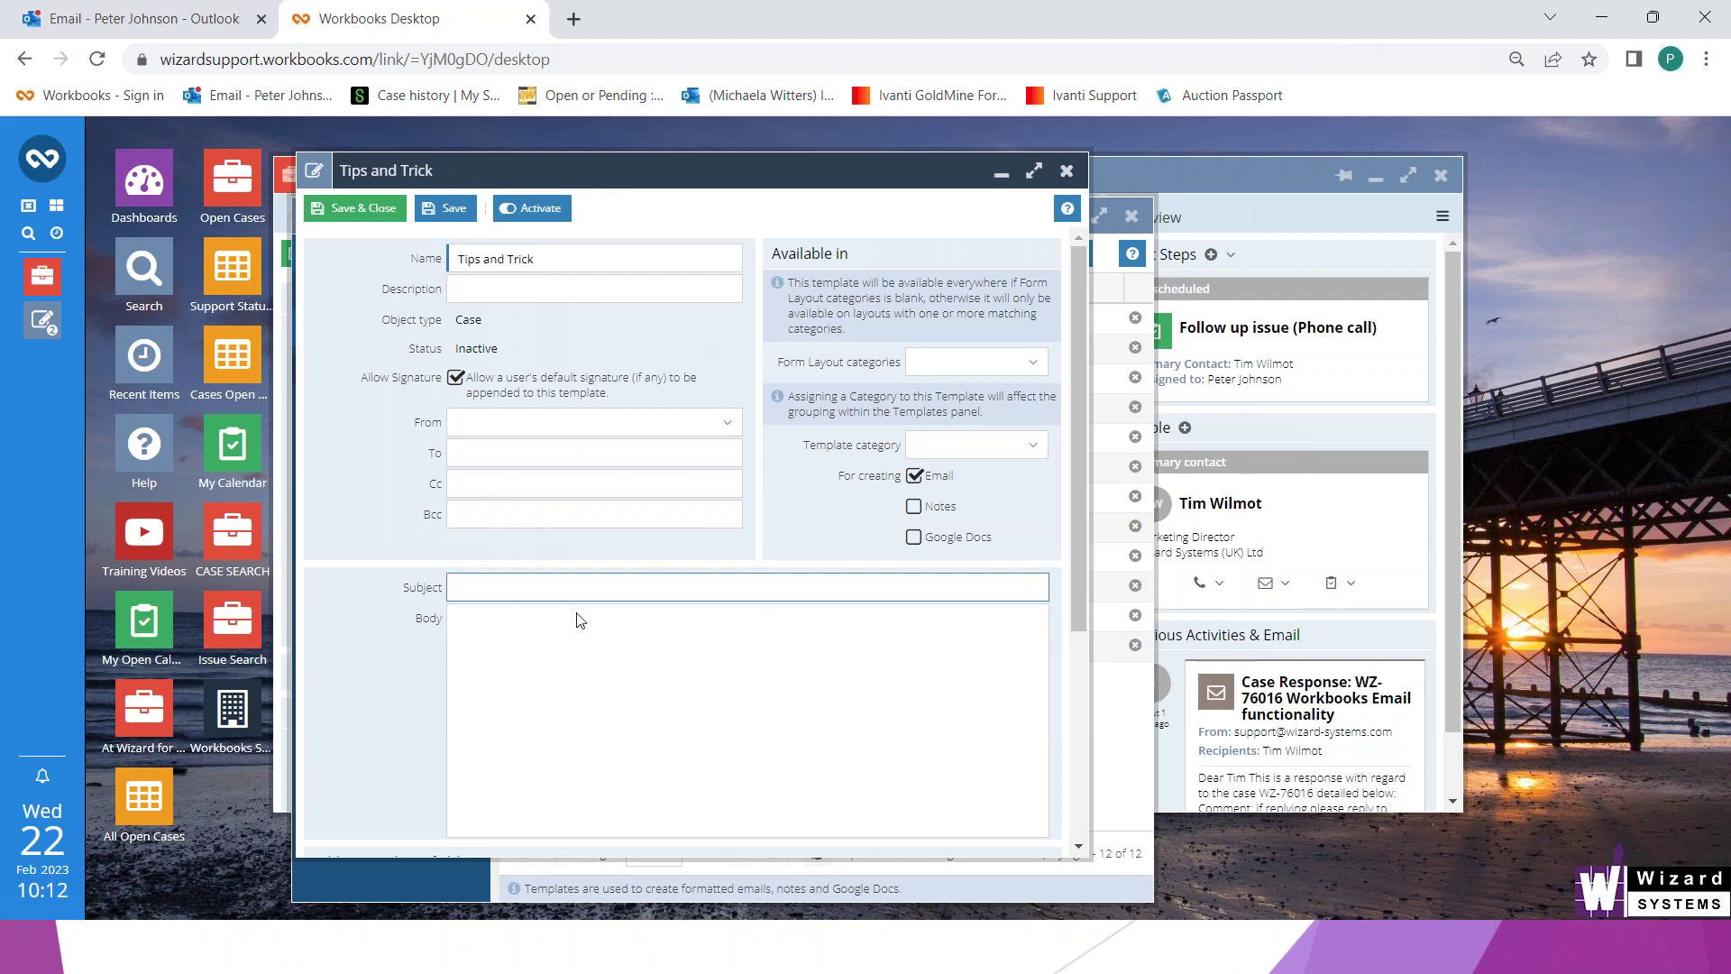
pyautogui.tripleClick(553, 260)
pyautogui.hotkey('ctrl', 'c')
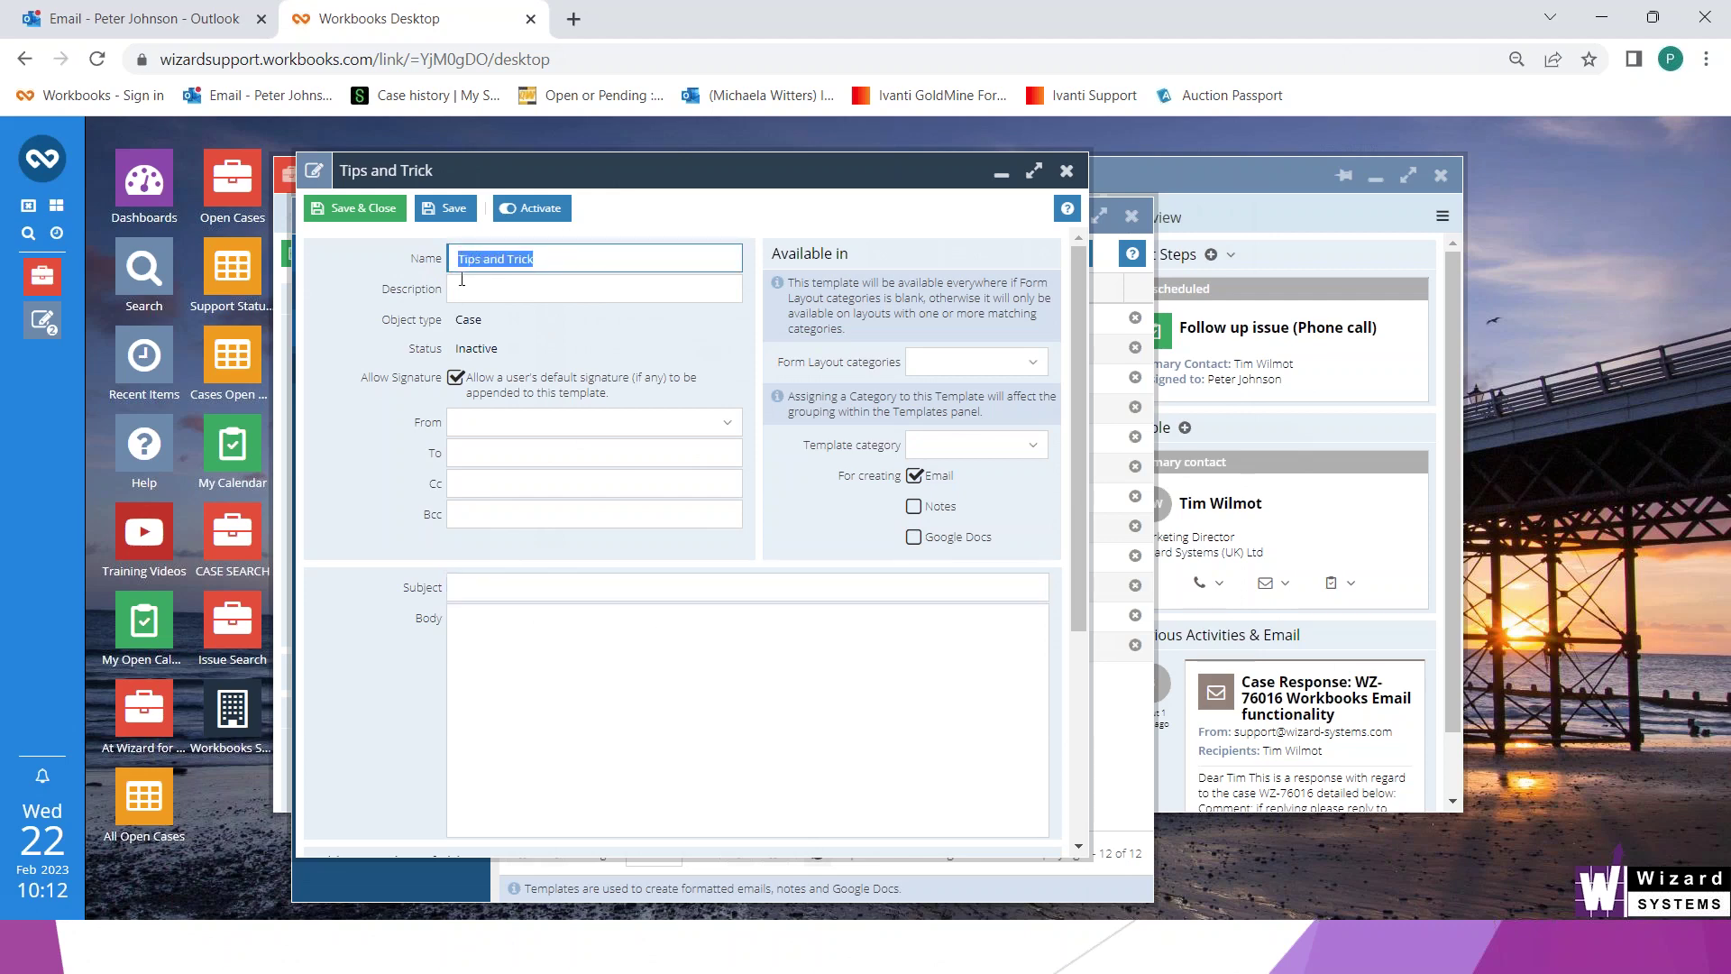
pyautogui.click(517, 586)
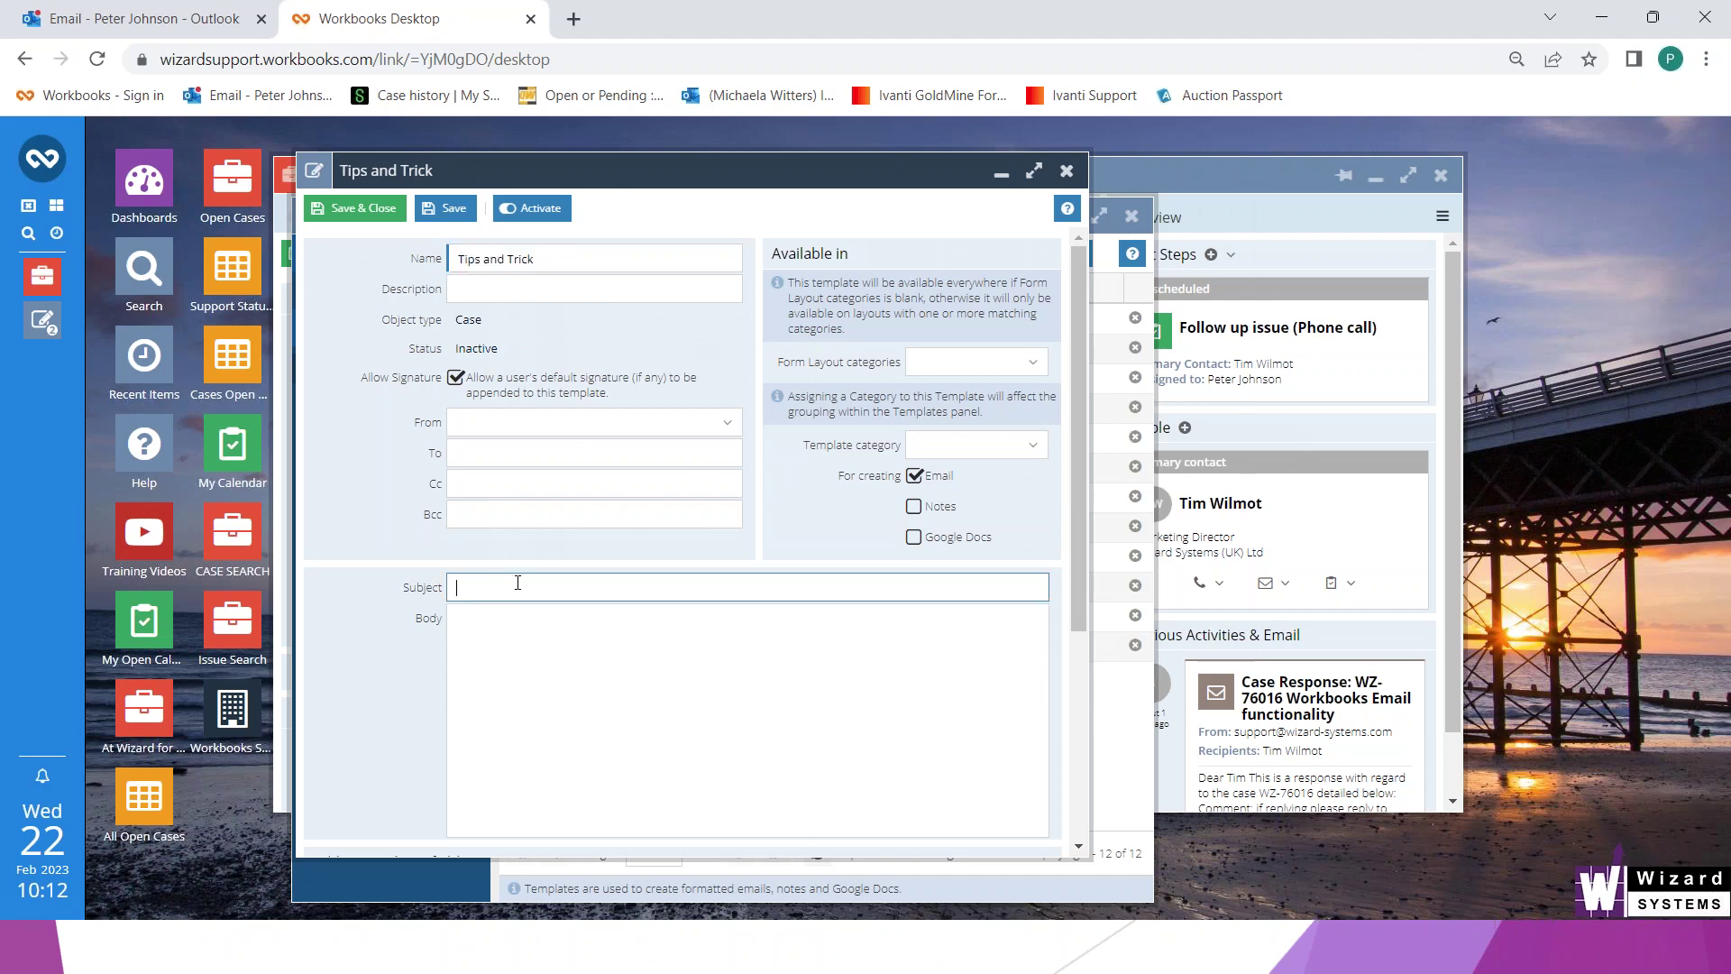
pyautogui.hotkey('ctrl', 'v')
pyautogui.write('s')
pyautogui.click(563, 262)
pyautogui.write('s')
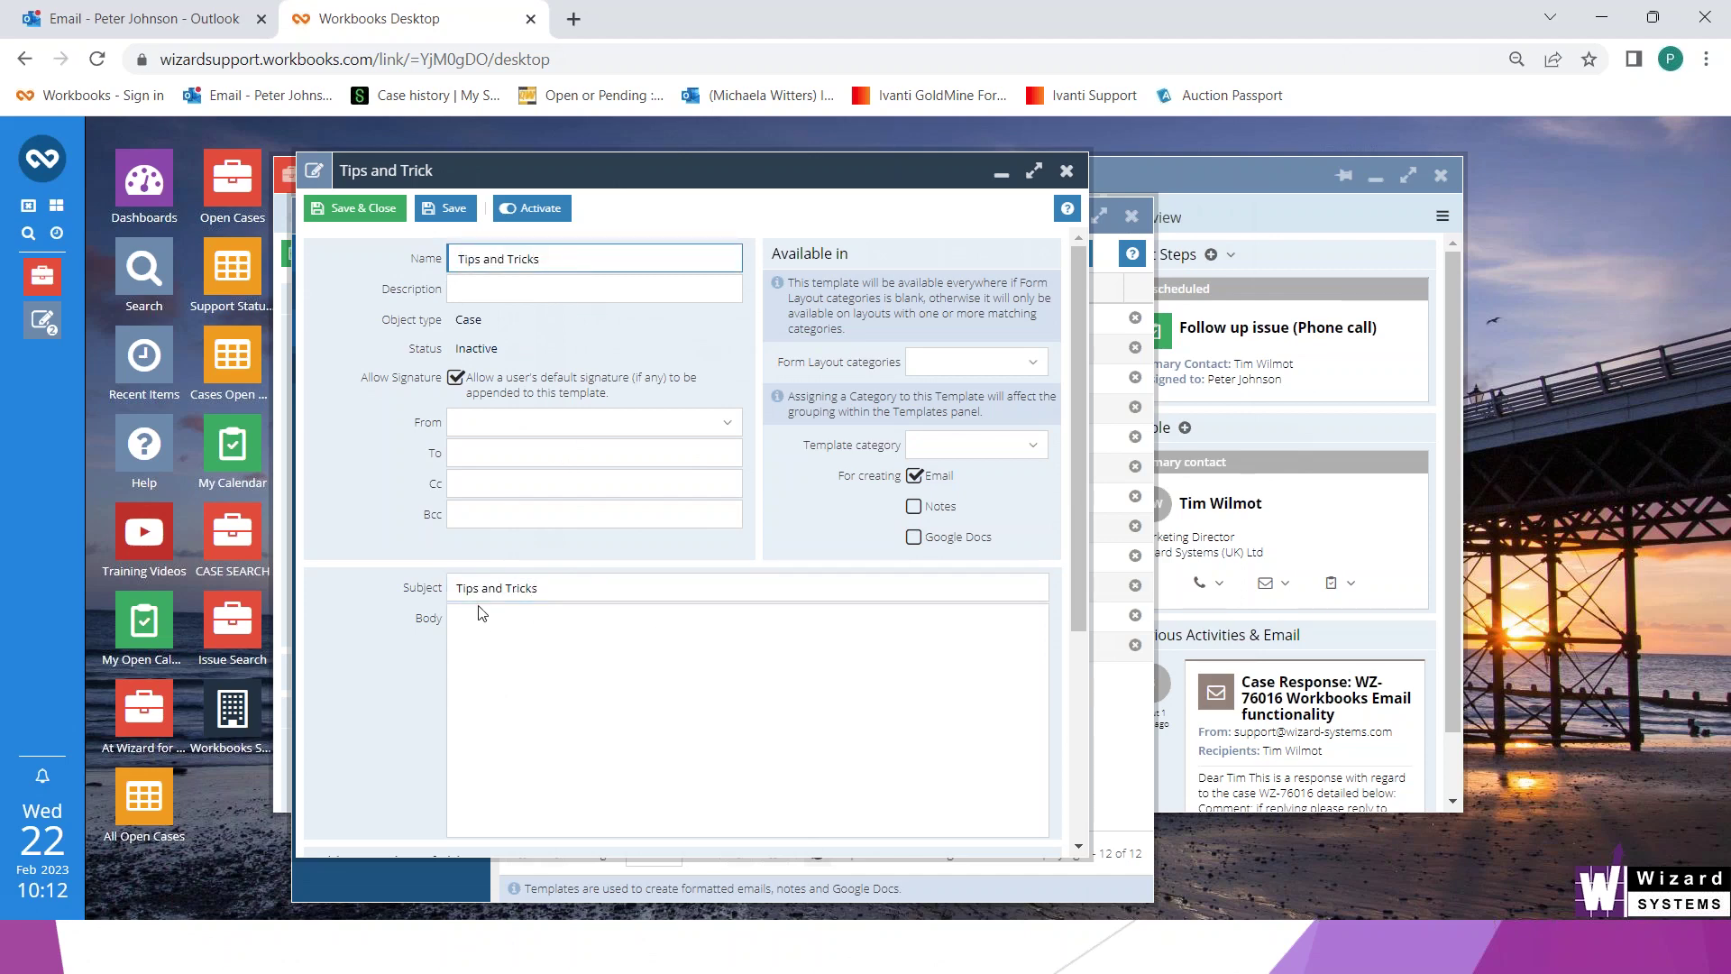
pyautogui.click(481, 613)
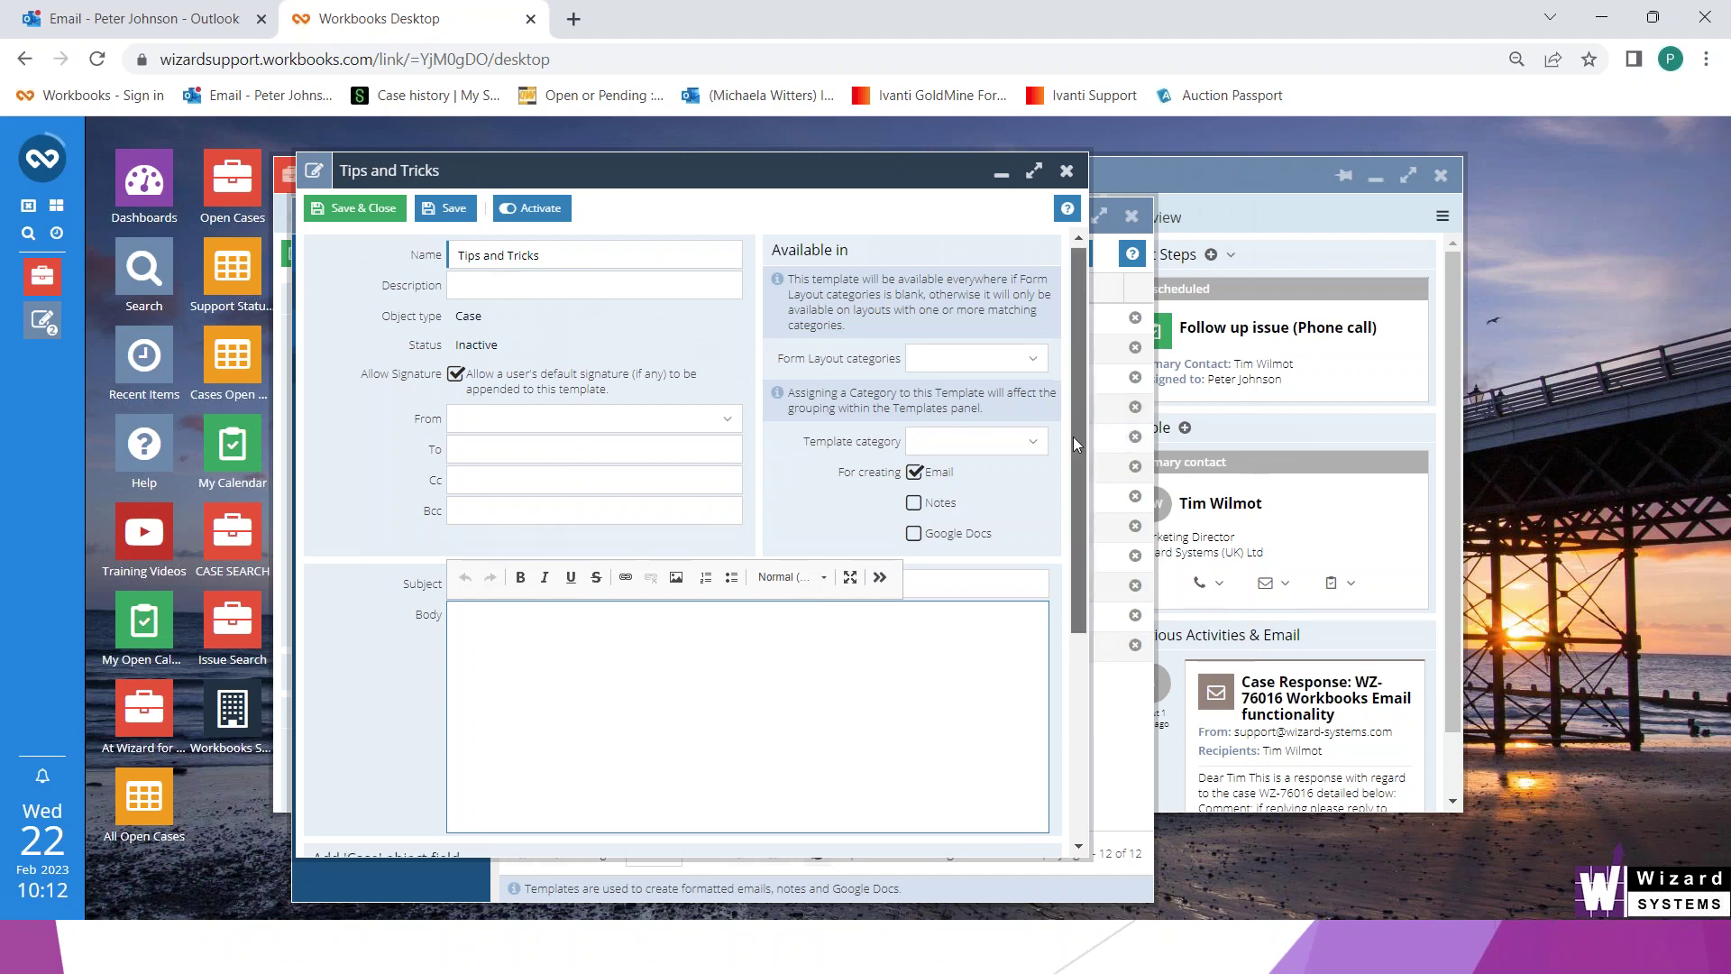
pyautogui.moveTo(1073, 437); pyautogui.dragTo(1085, 542)
# Type 'Dear' in the body followed by the recipient First name placeholder
pyautogui.click(523, 454)
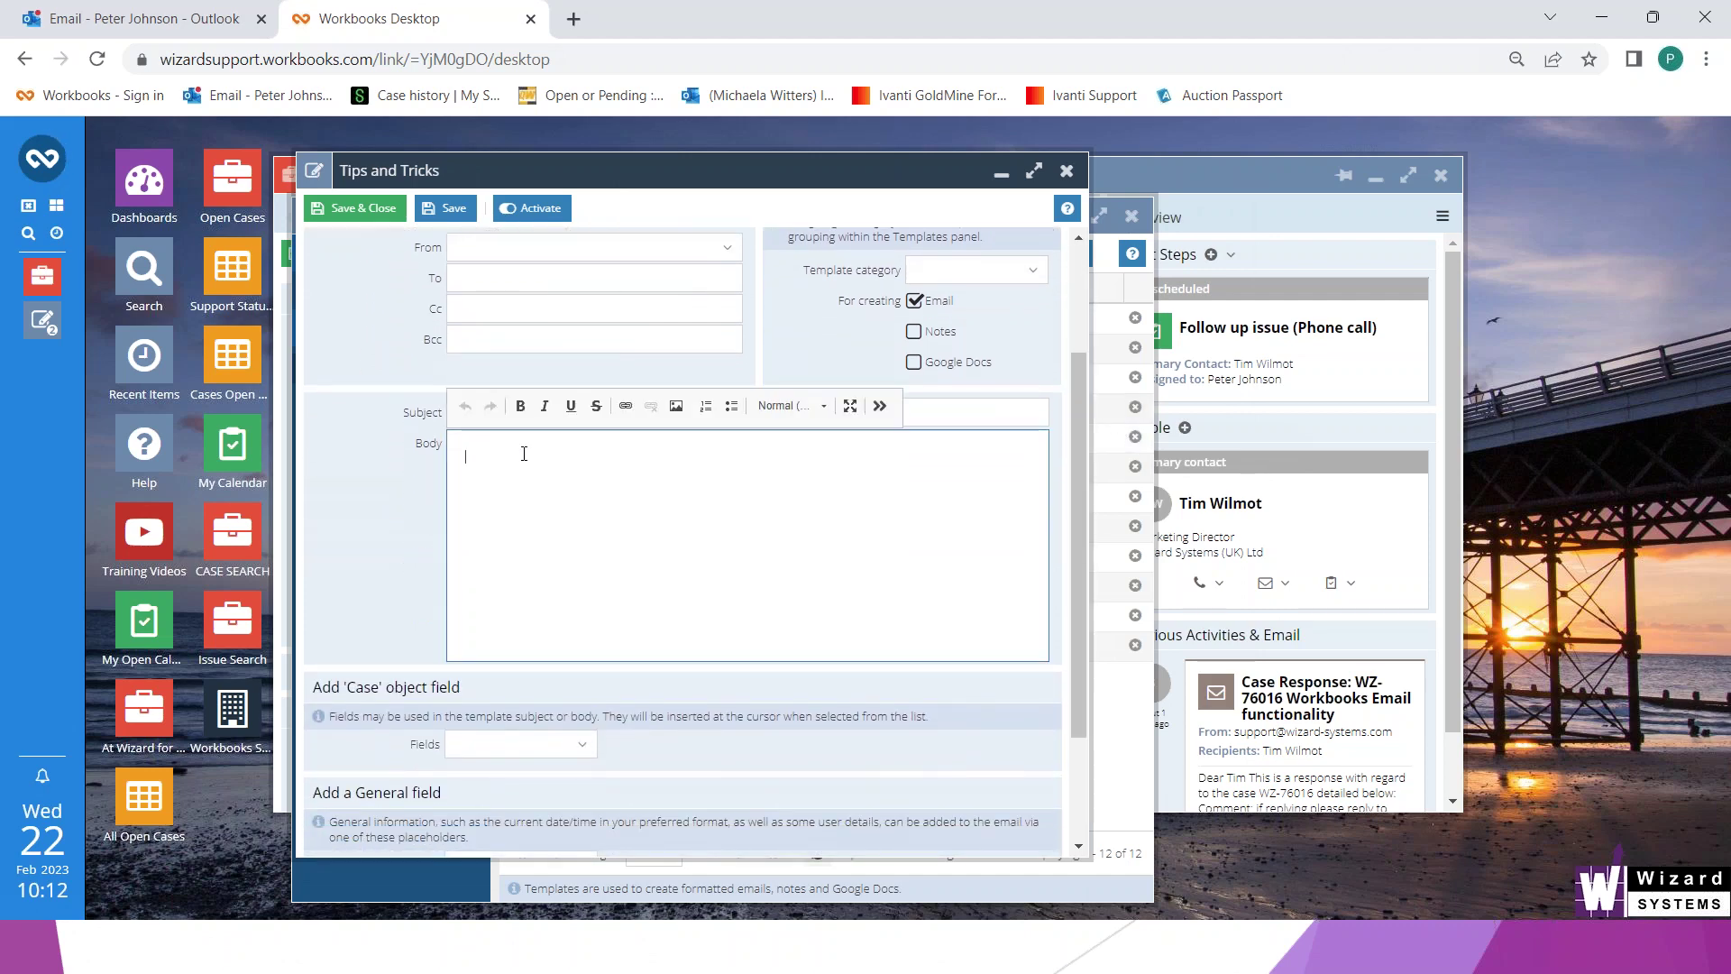
pyautogui.write('Dear')
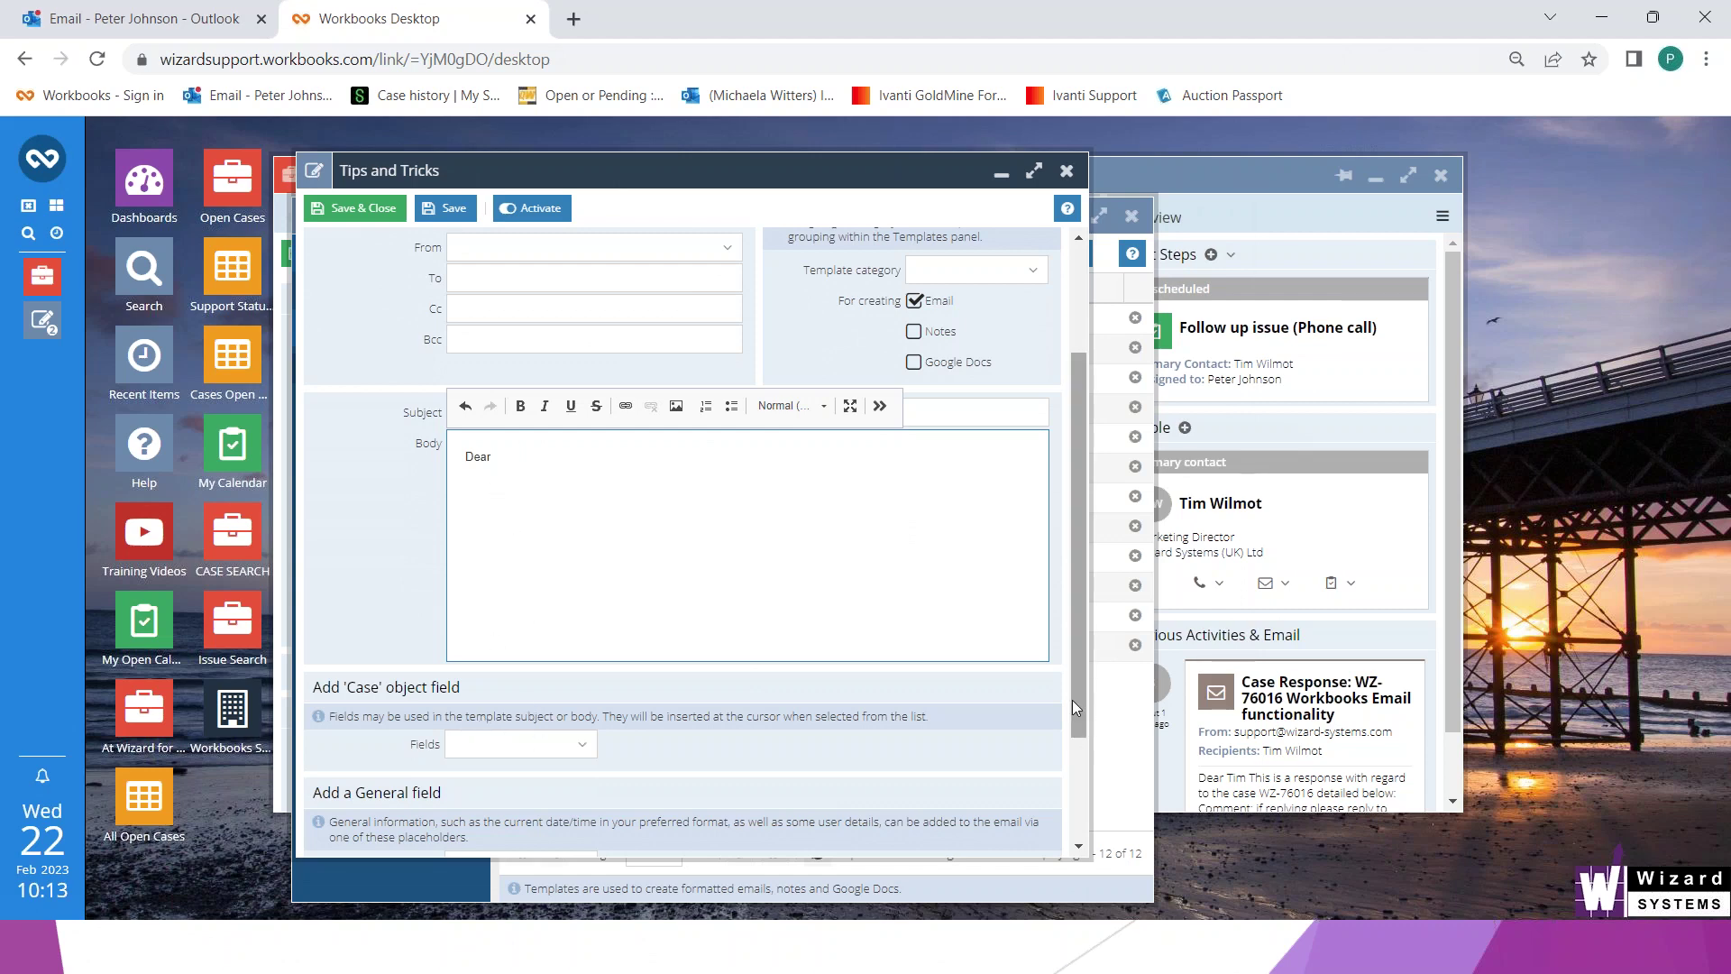
pyautogui.scroll(-2, 507, 736)
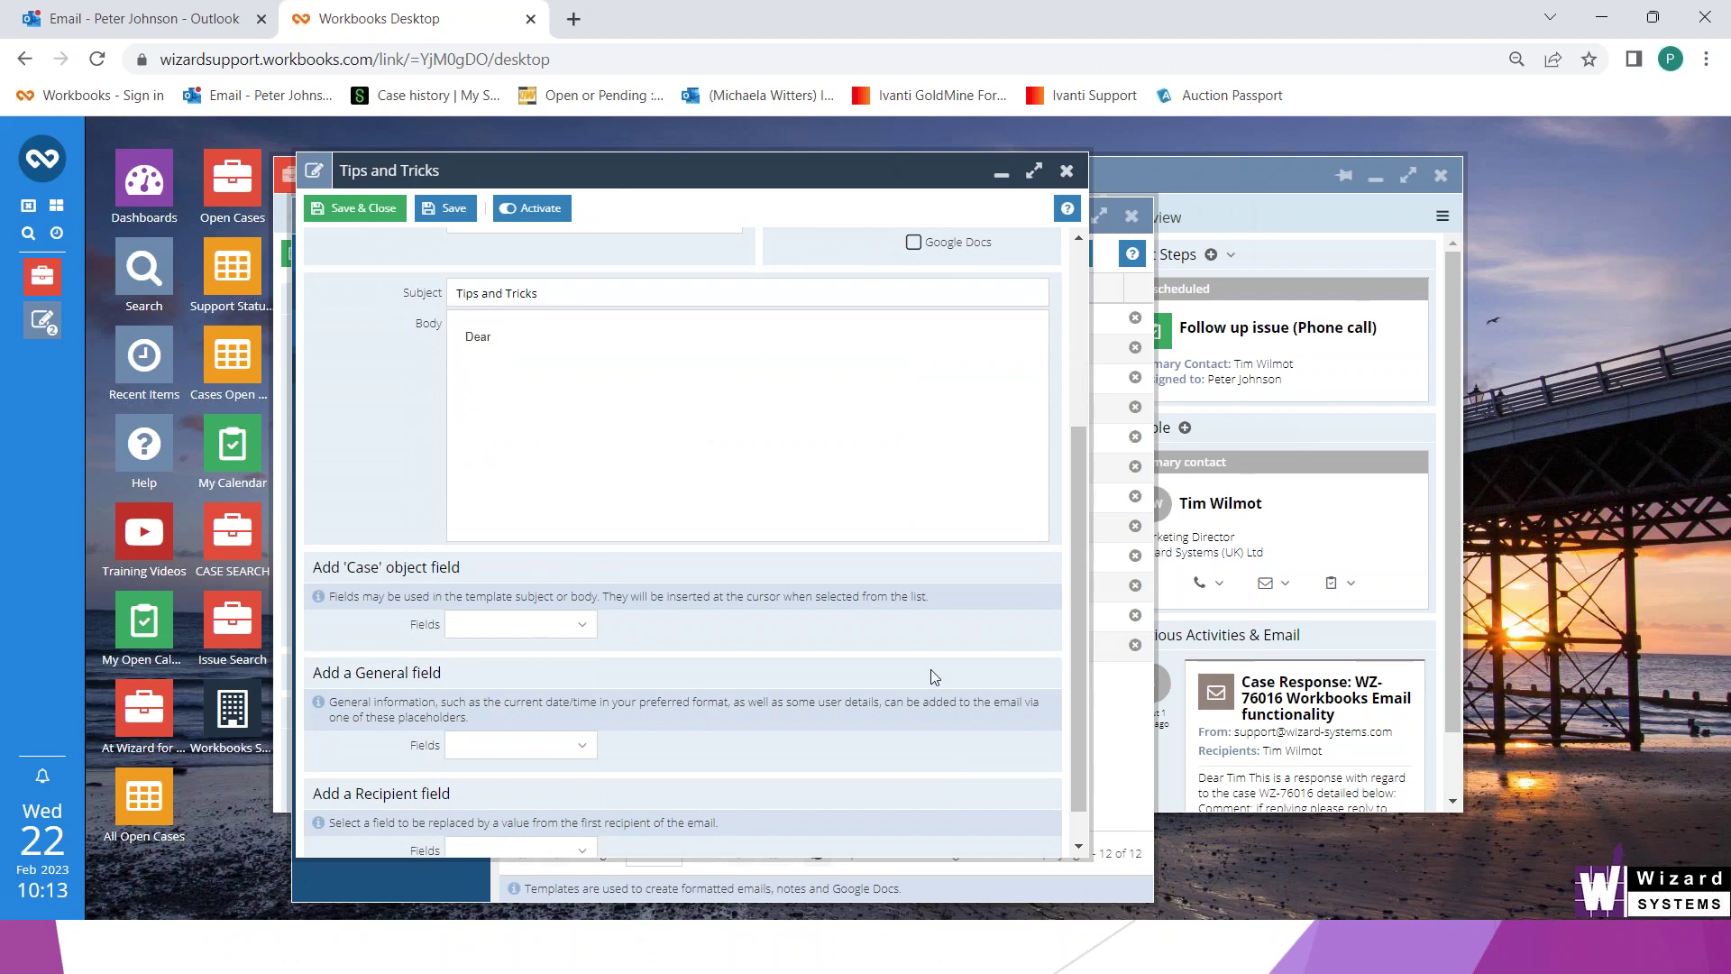
pyautogui.moveTo(1078, 593); pyautogui.dragTo(1083, 641)
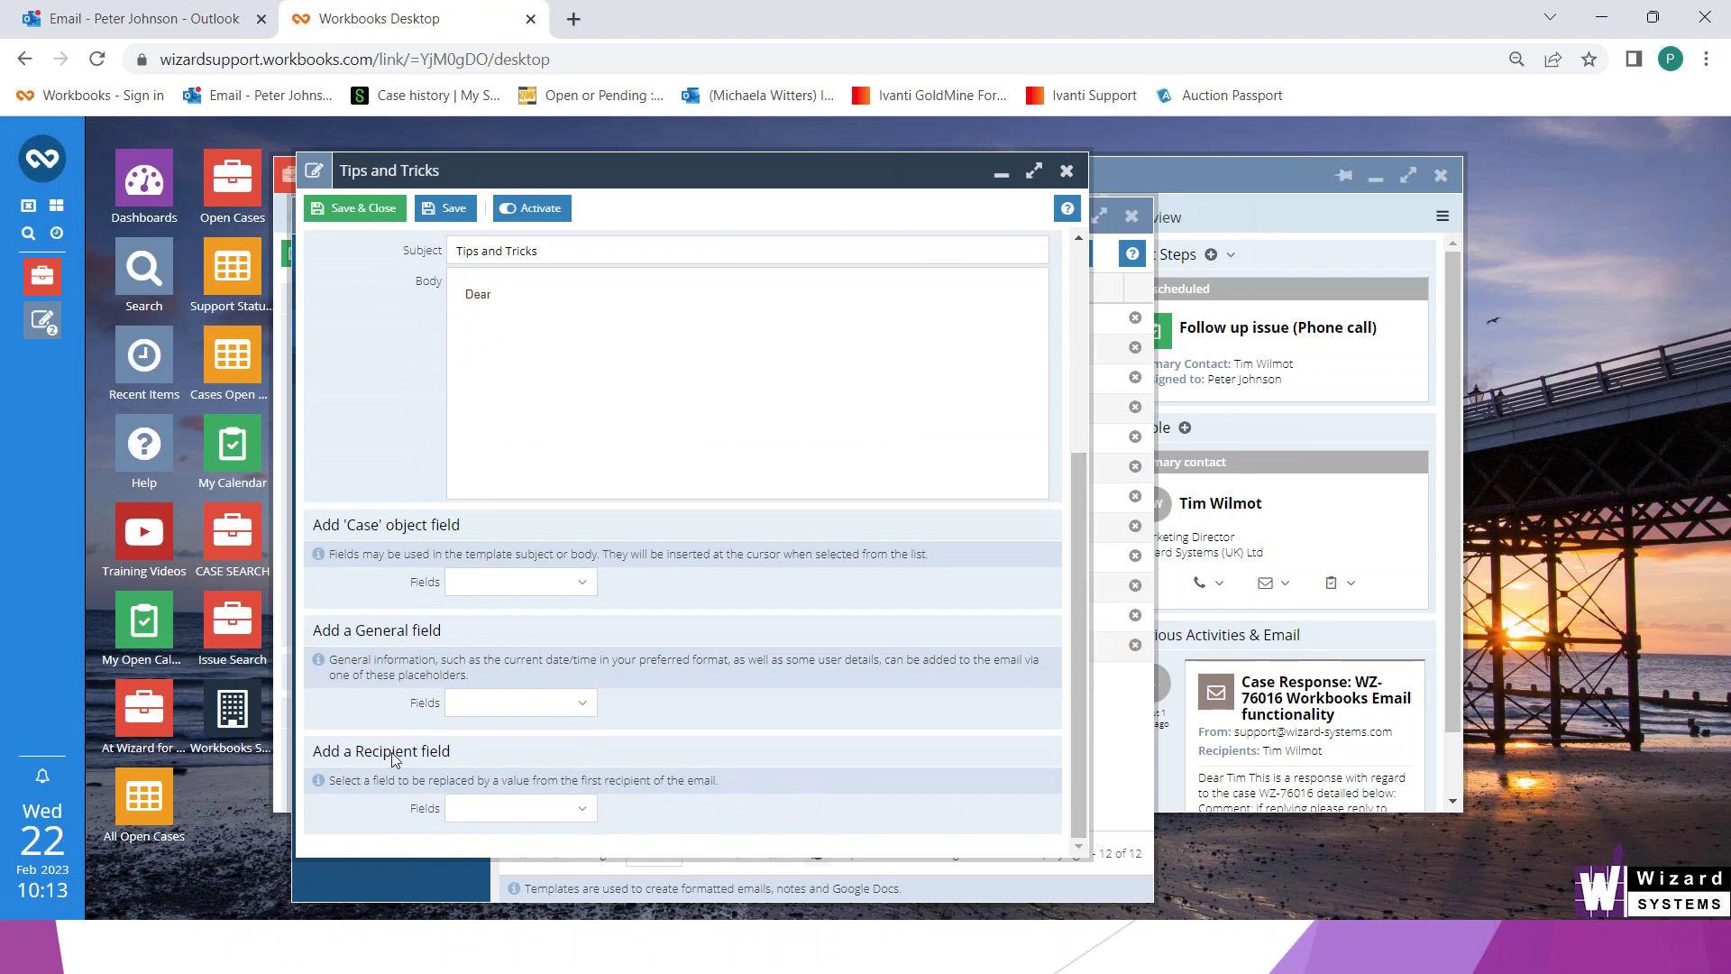
pyautogui.click(582, 810)
pyautogui.moveTo(774, 554); pyautogui.dragTo(771, 609)
pyautogui.click(512, 663)
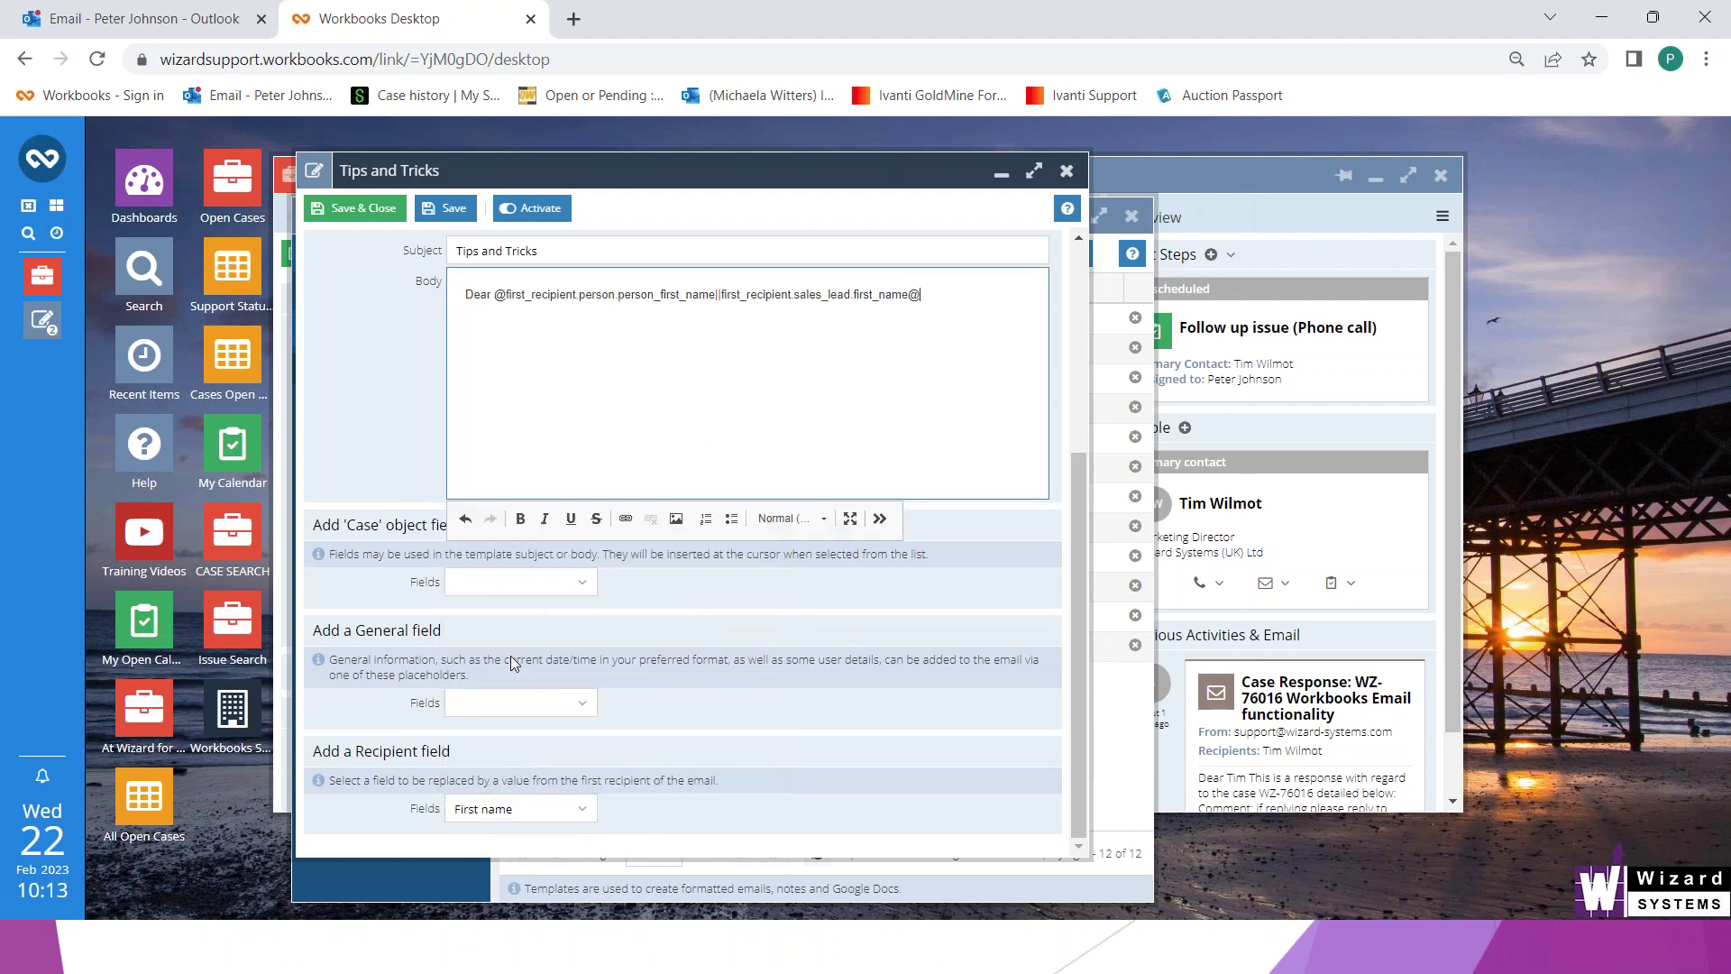
pyautogui.moveTo(495, 294); pyautogui.dragTo(919, 304)
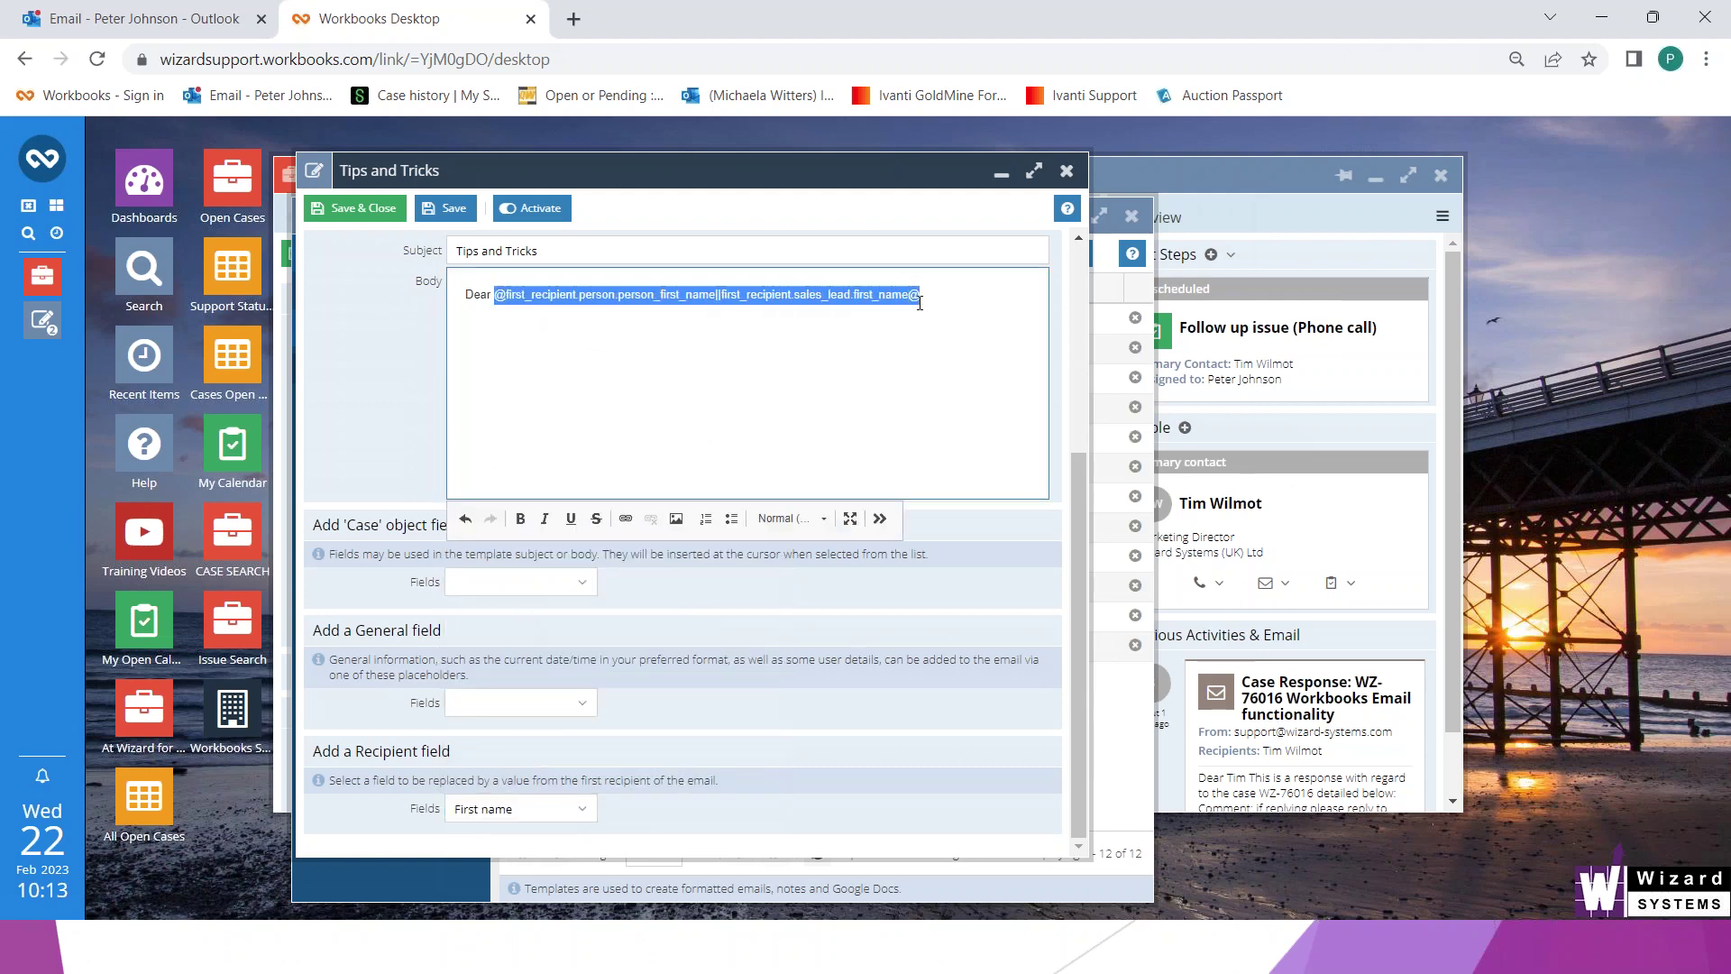
pyautogui.click(967, 330)
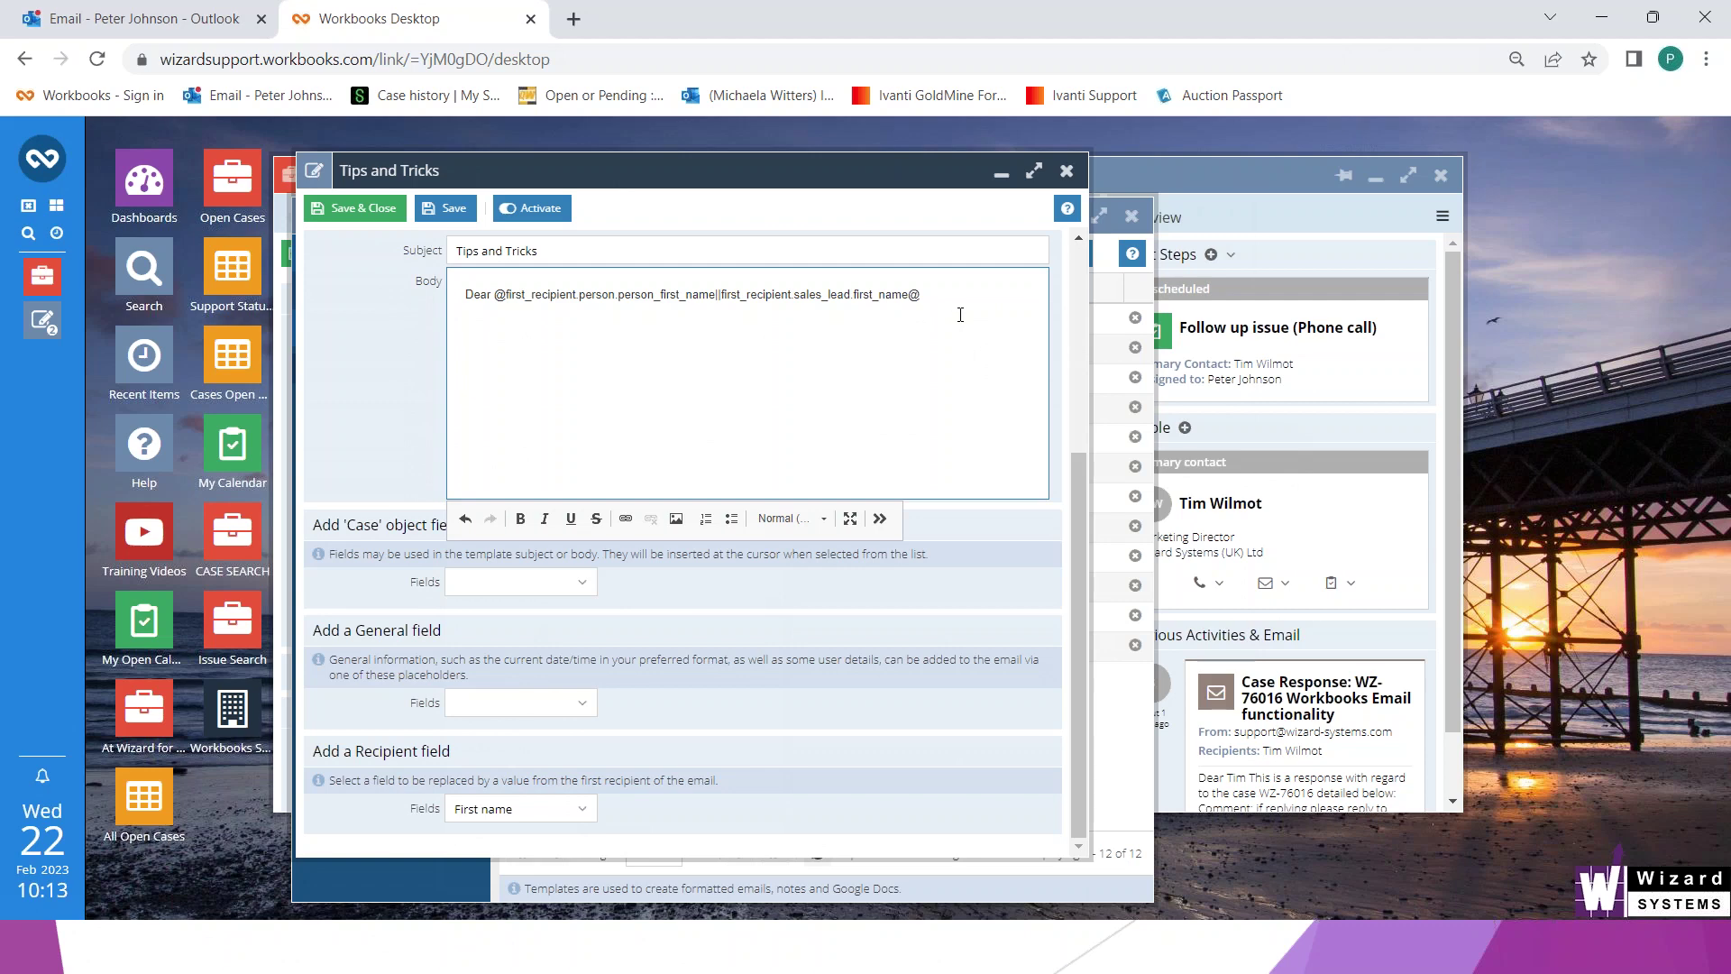
# Add a new paragraph reading 'Here are some tips' below the greeting
pyautogui.press('Return')
pyautogui.write('Here are some tips')
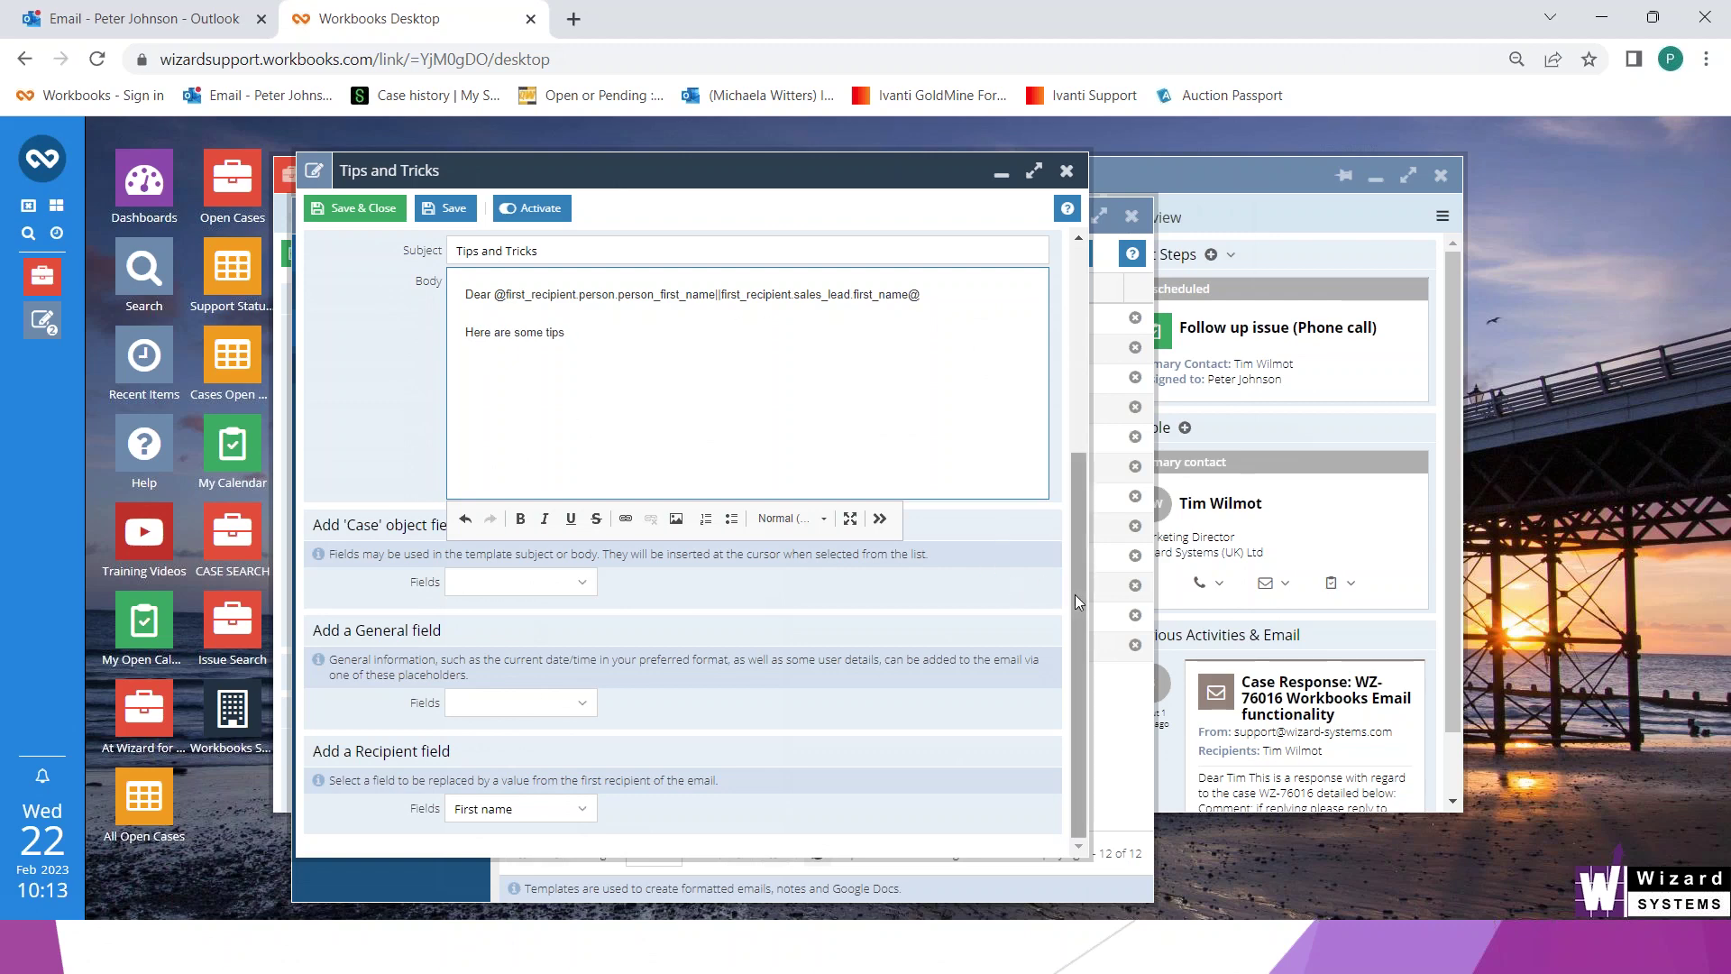
pyautogui.moveTo(1076, 593); pyautogui.dragTo(1093, 442)
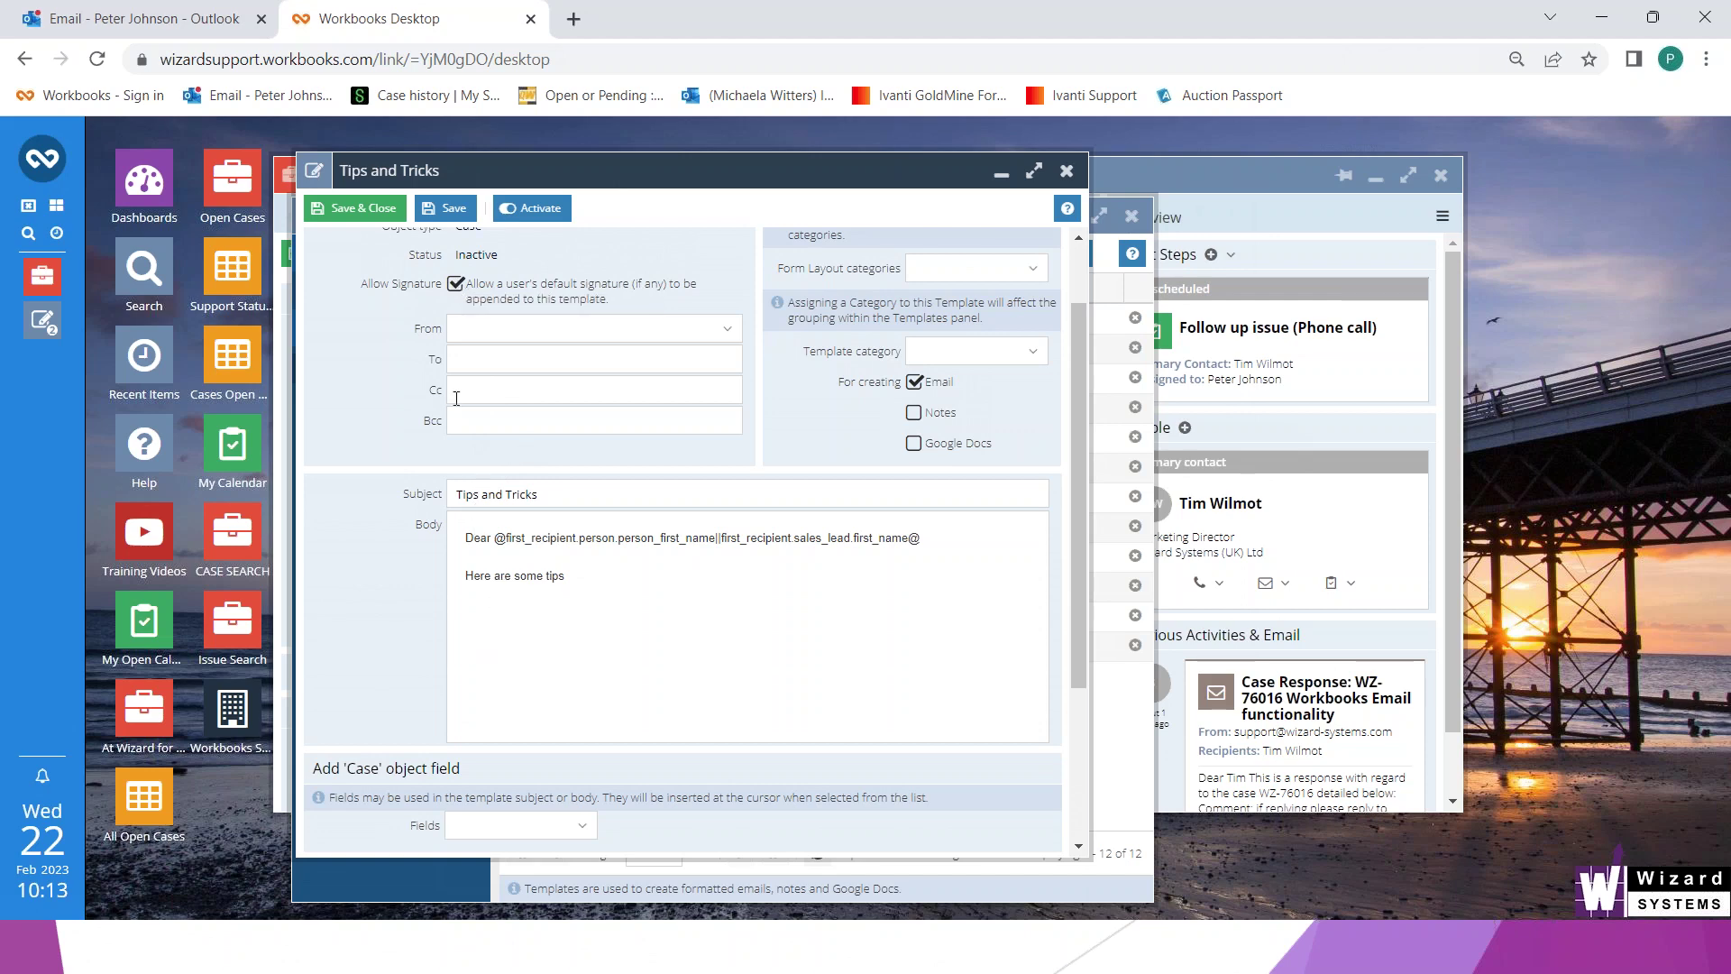
pyautogui.scroll(1, 485, 444)
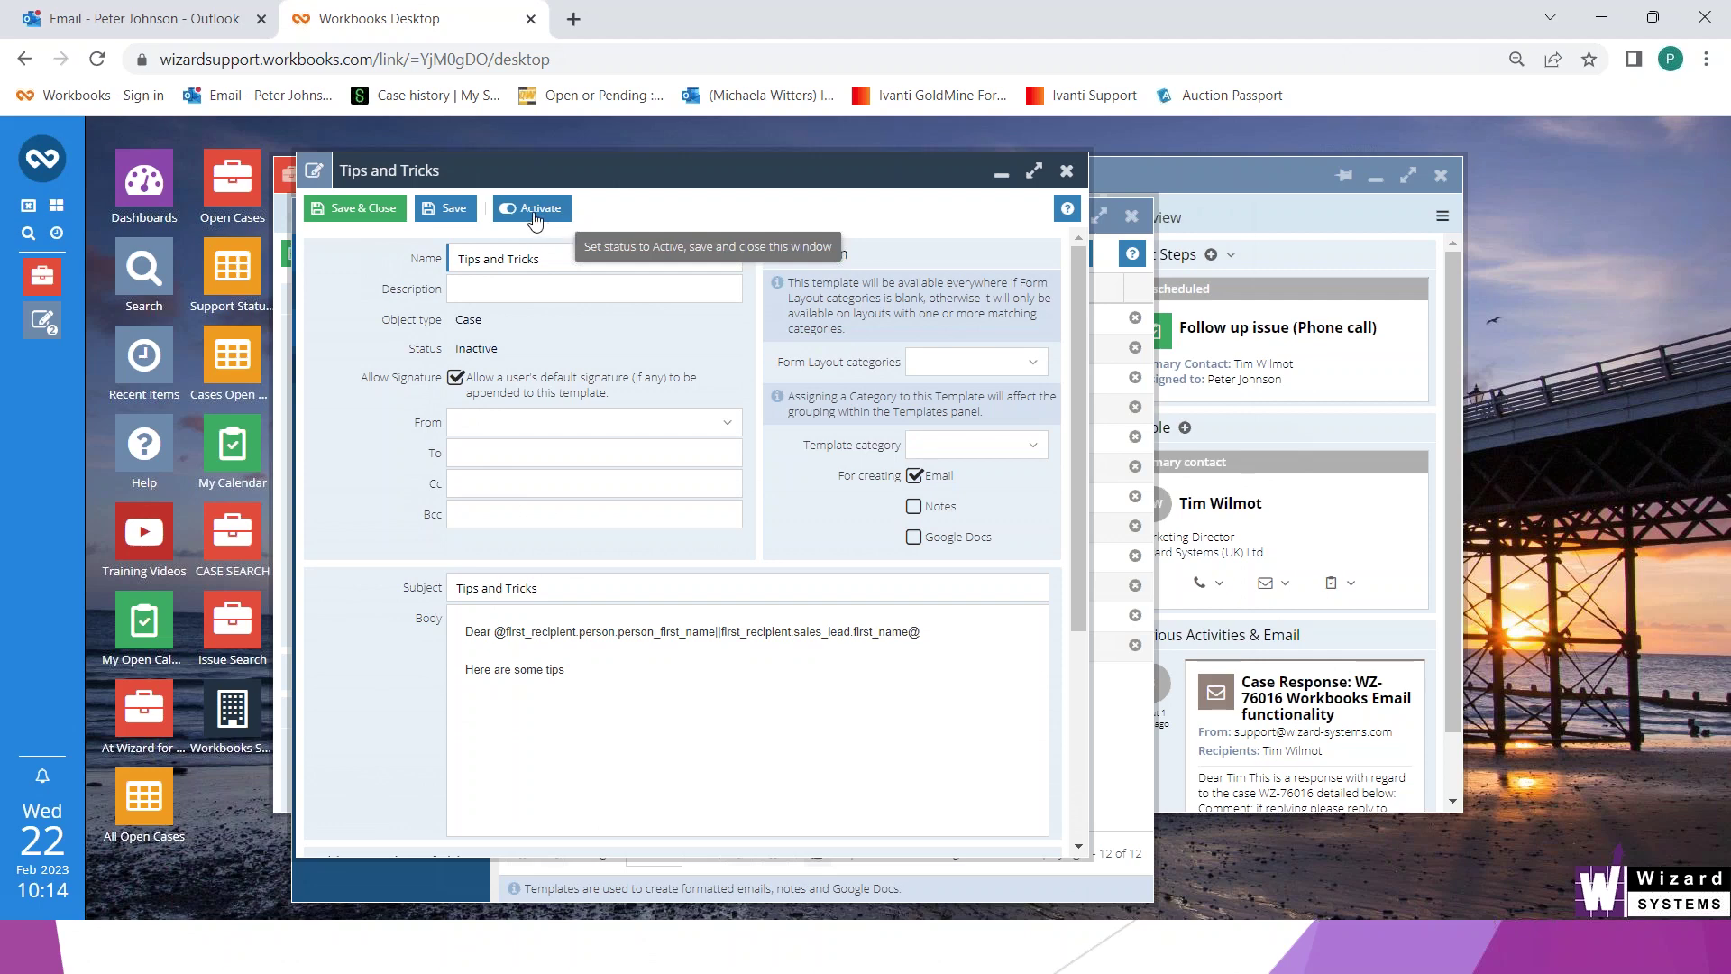
pyautogui.click(535, 213)
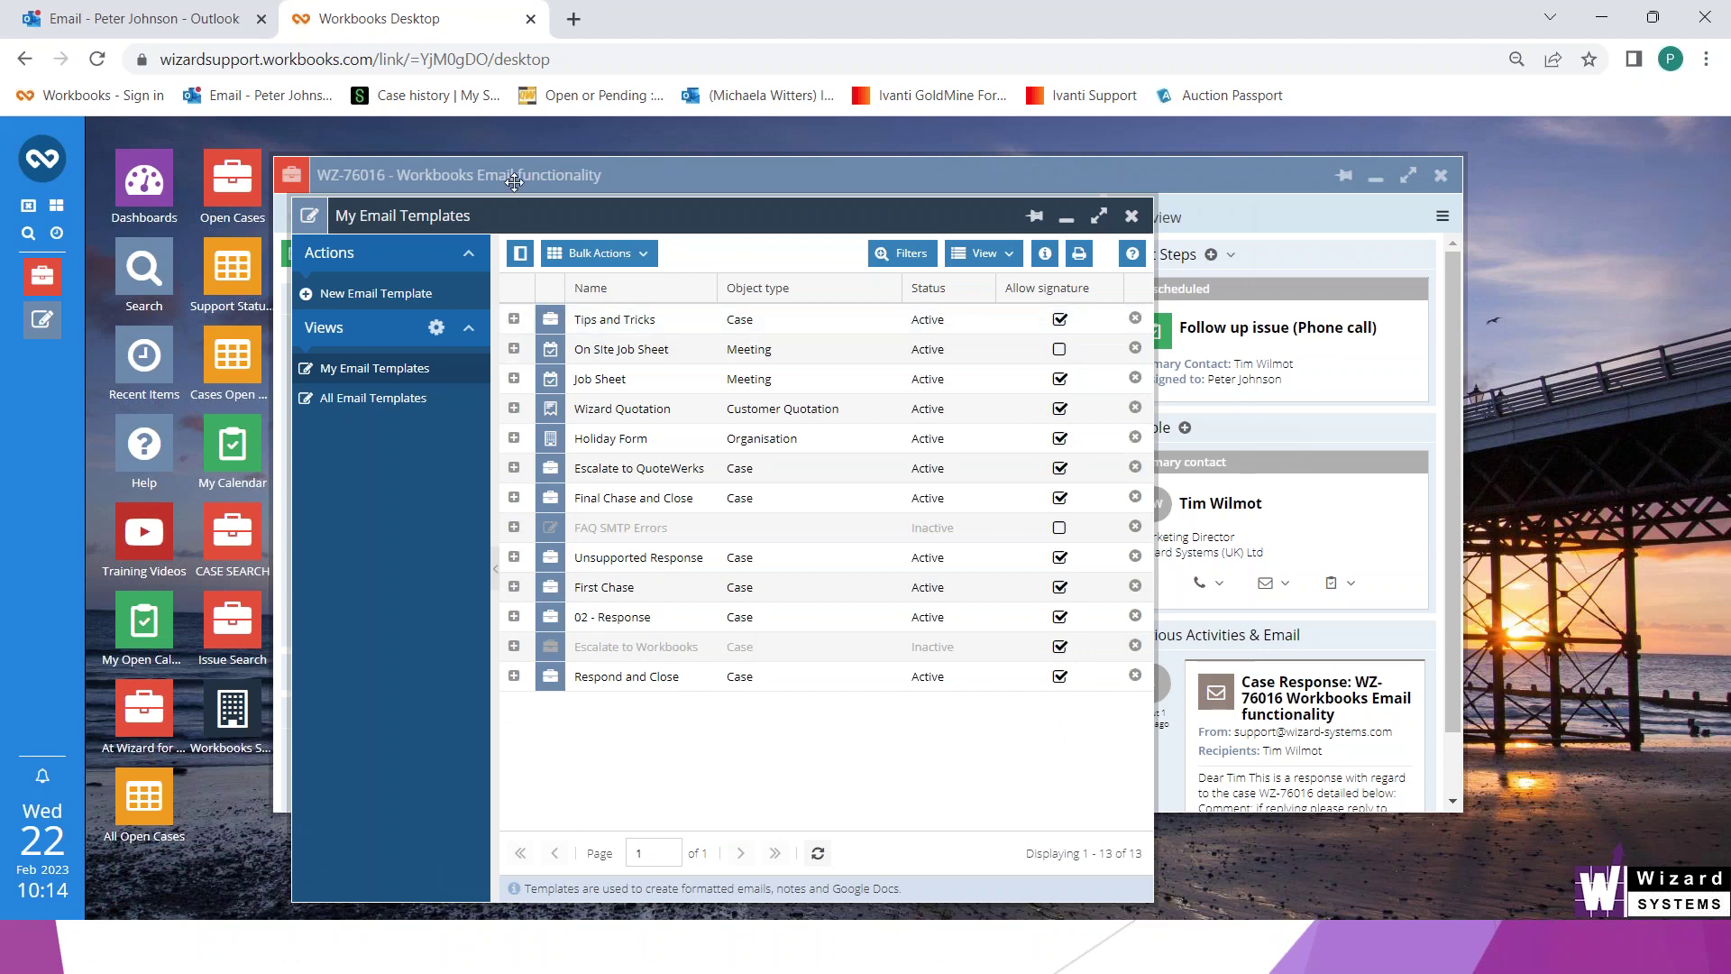
# Open the Workbooks Email functionality case from Recent Items, check its email templates, then close it
pyautogui.click(55, 232)
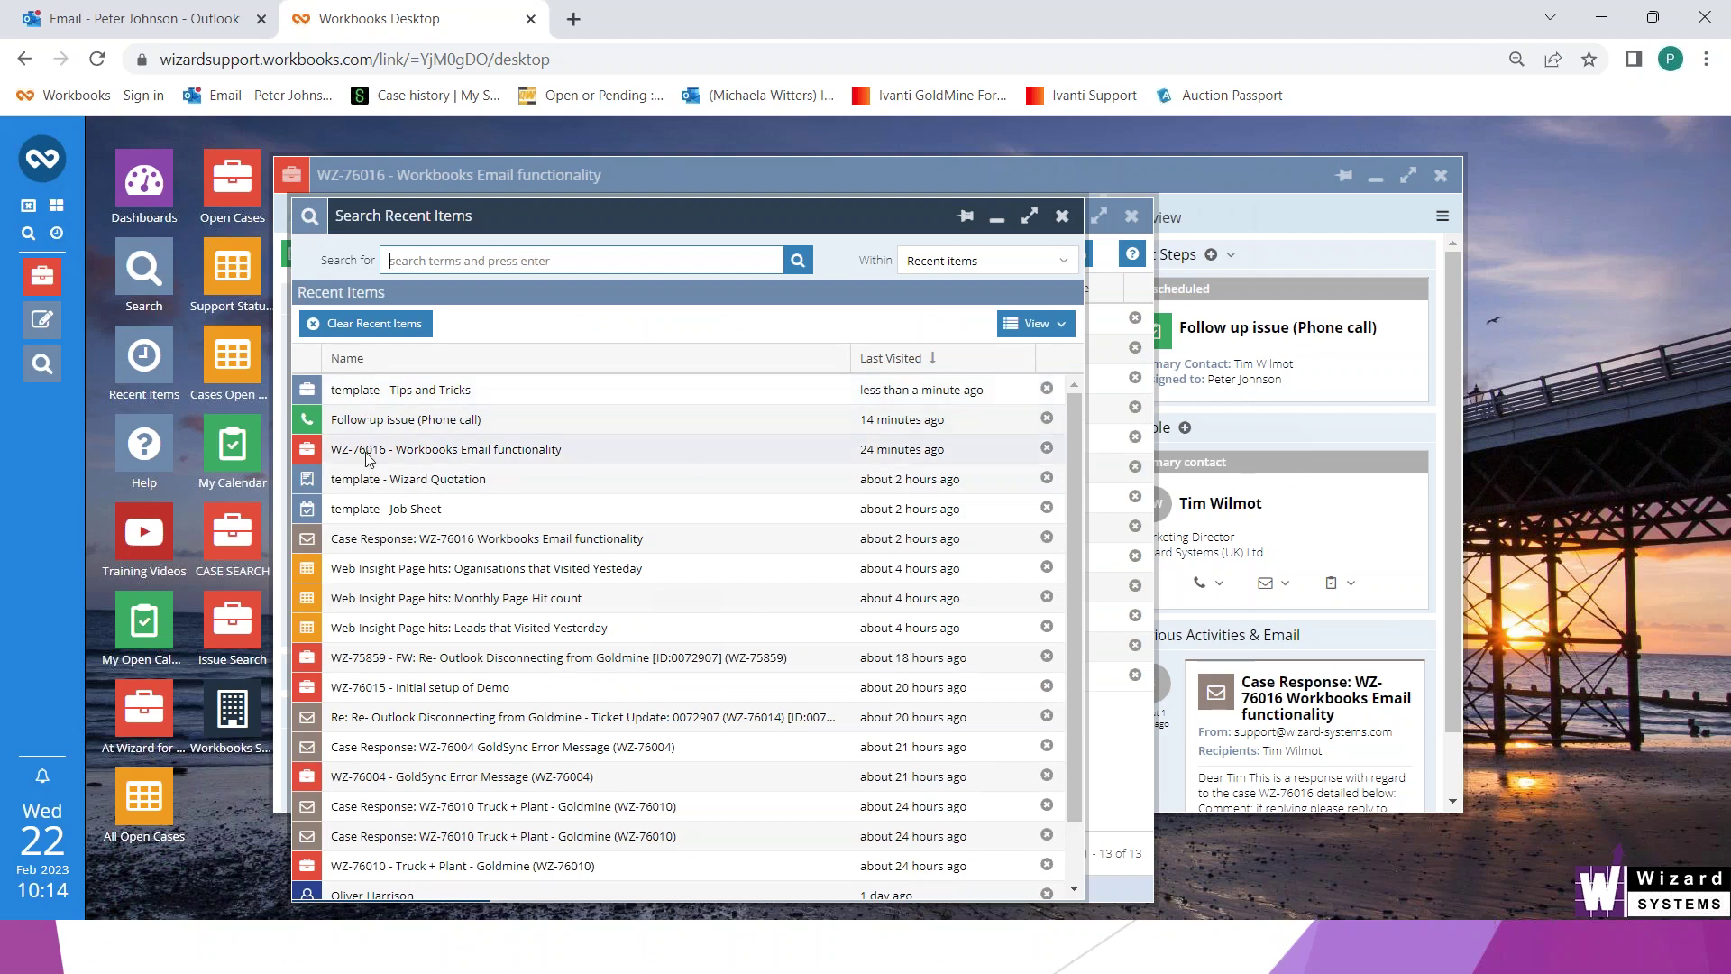
pyautogui.click(368, 449)
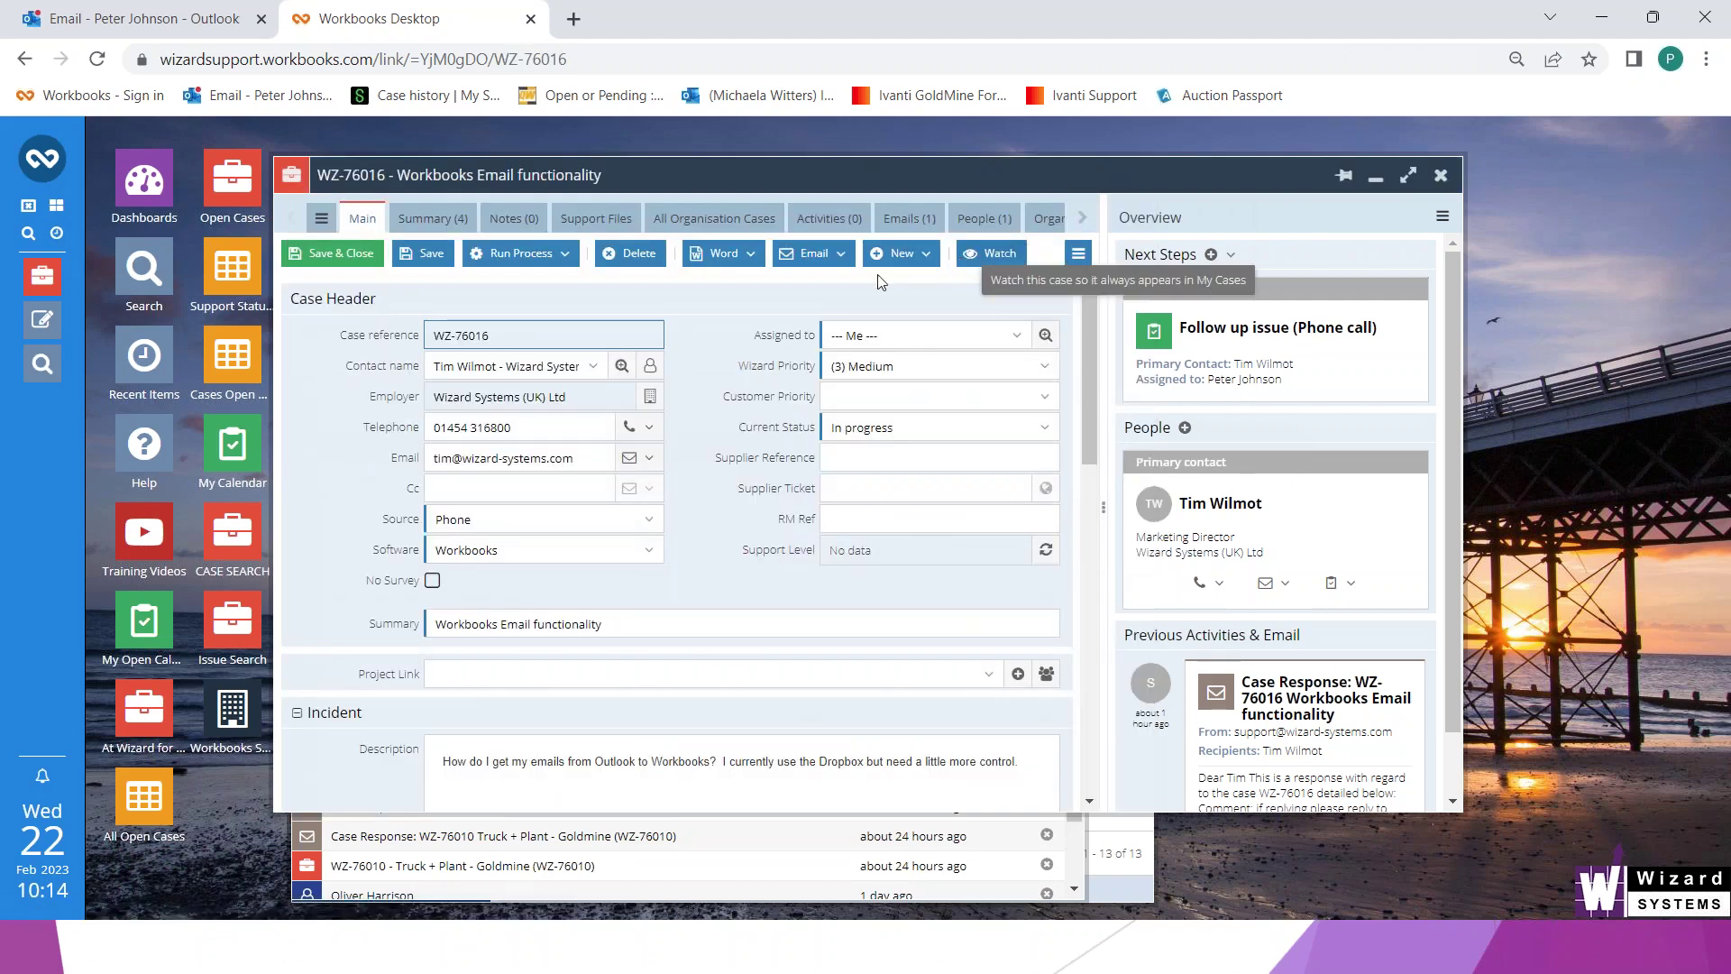
pyautogui.click(826, 255)
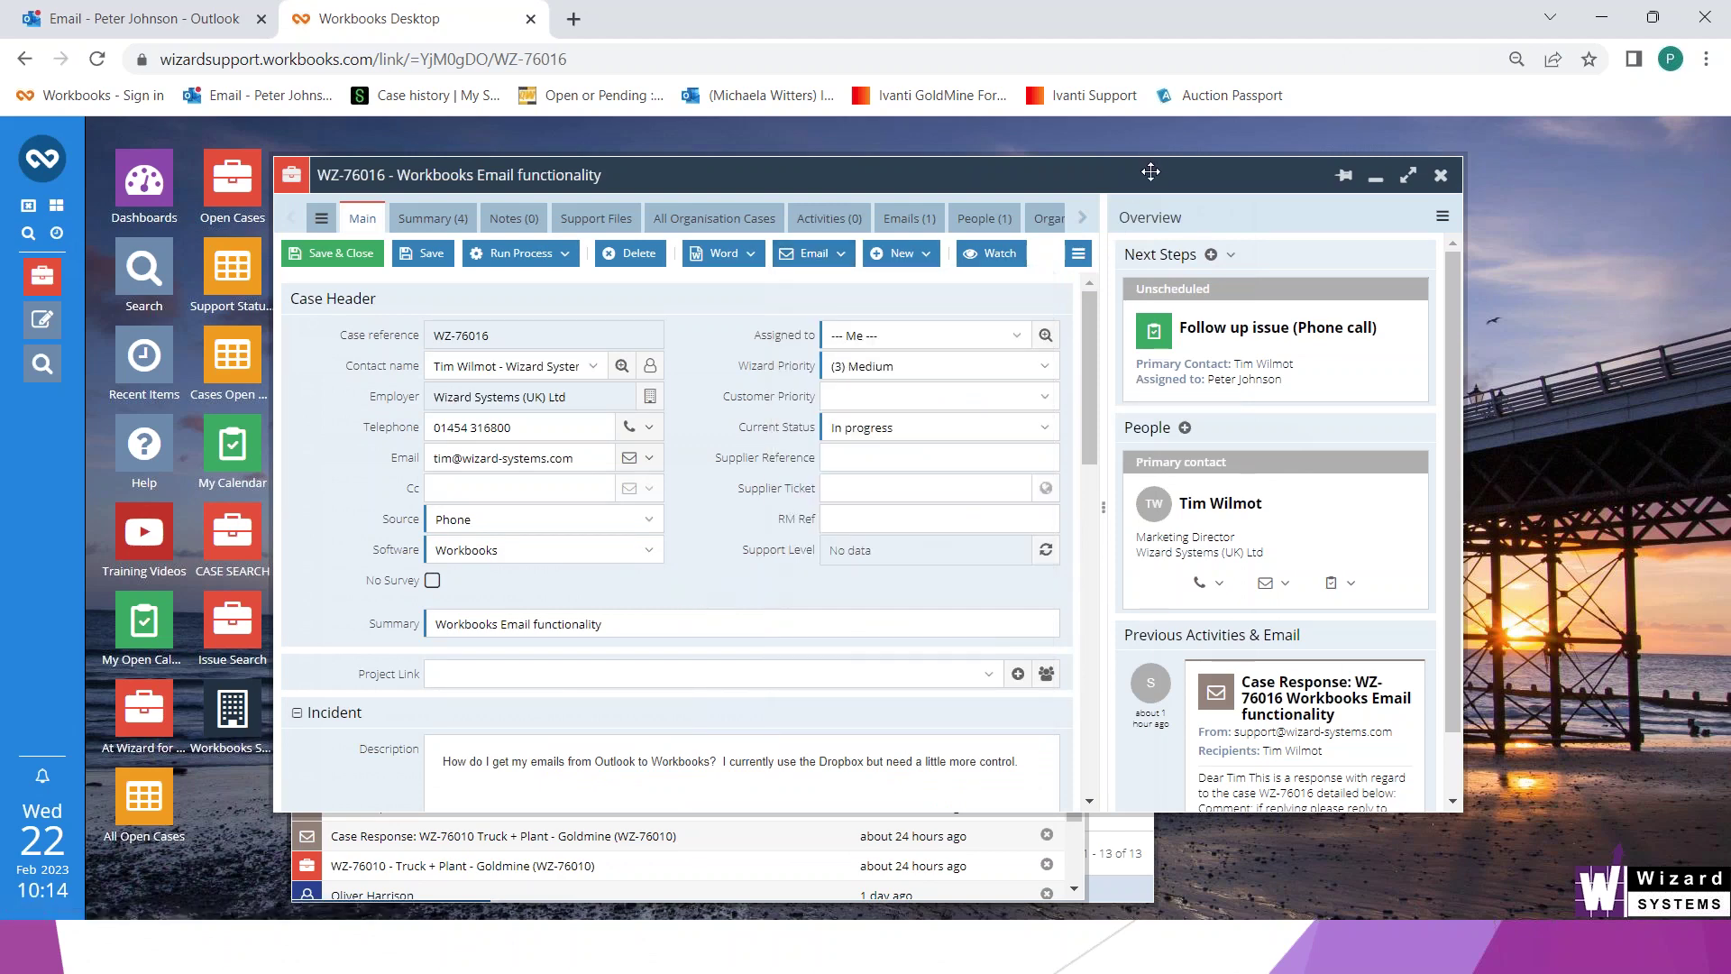
pyautogui.moveTo(1021, 193); pyautogui.dragTo(963, 215)
pyautogui.click(1257, 198)
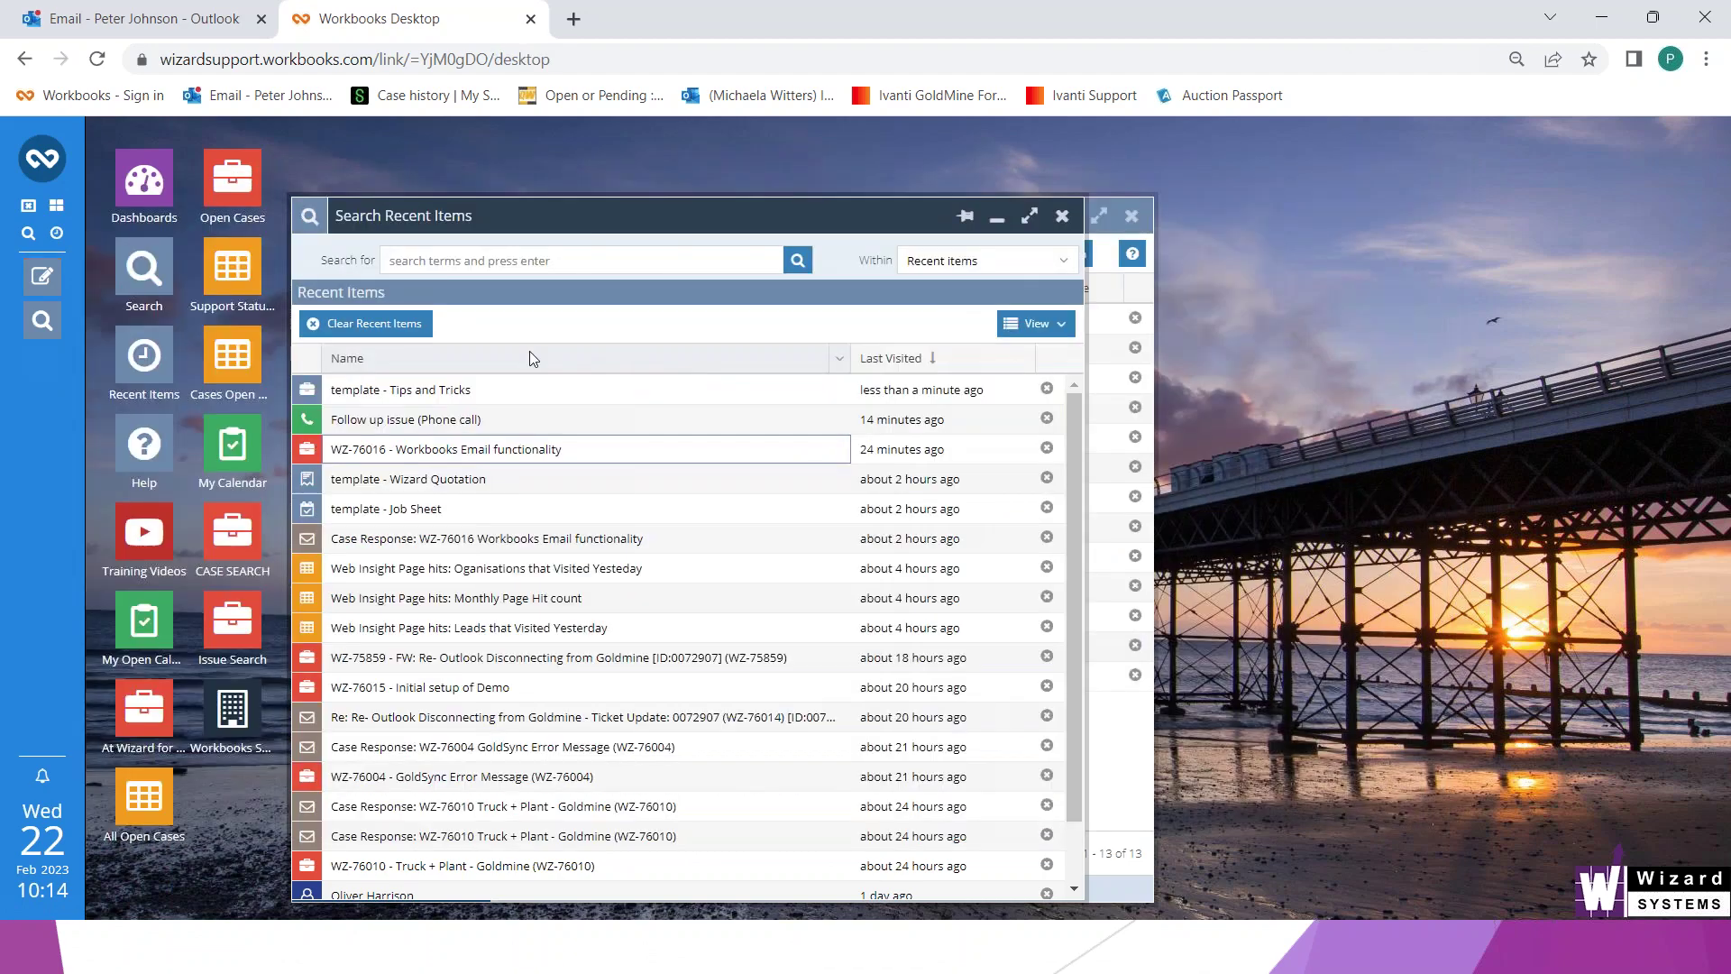
pyautogui.click(996, 219)
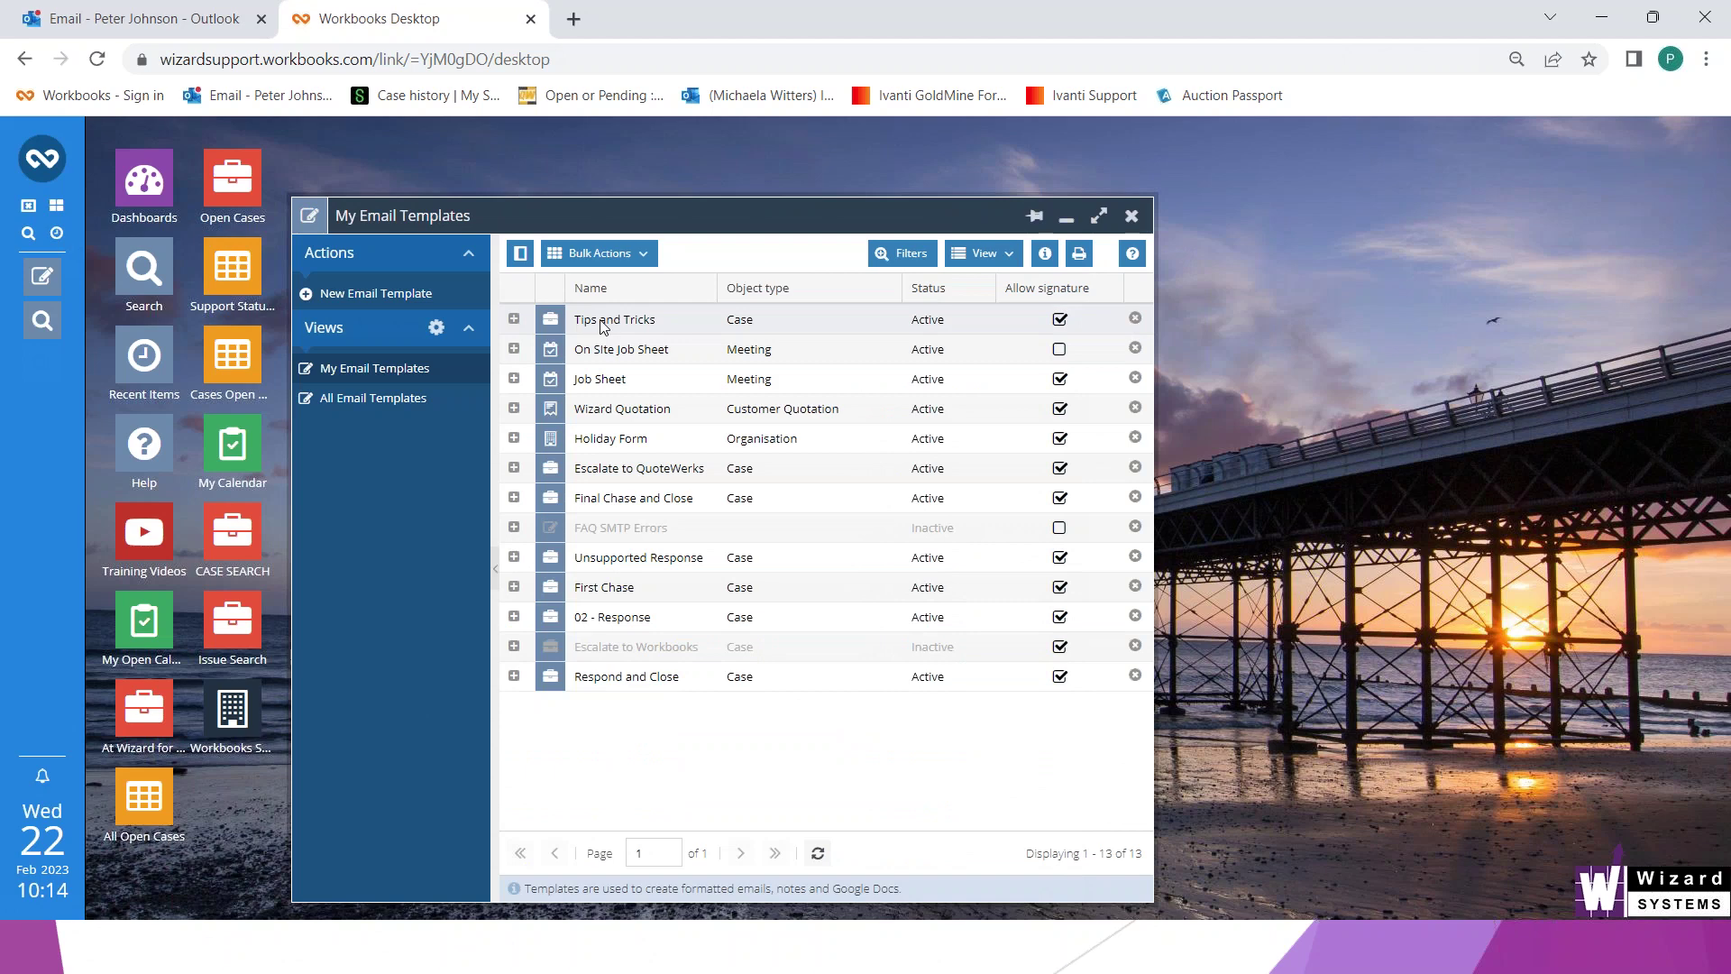
# Reopen the Tips and Tricks template and close it, discarding unsaved changes
pyautogui.click(603, 320)
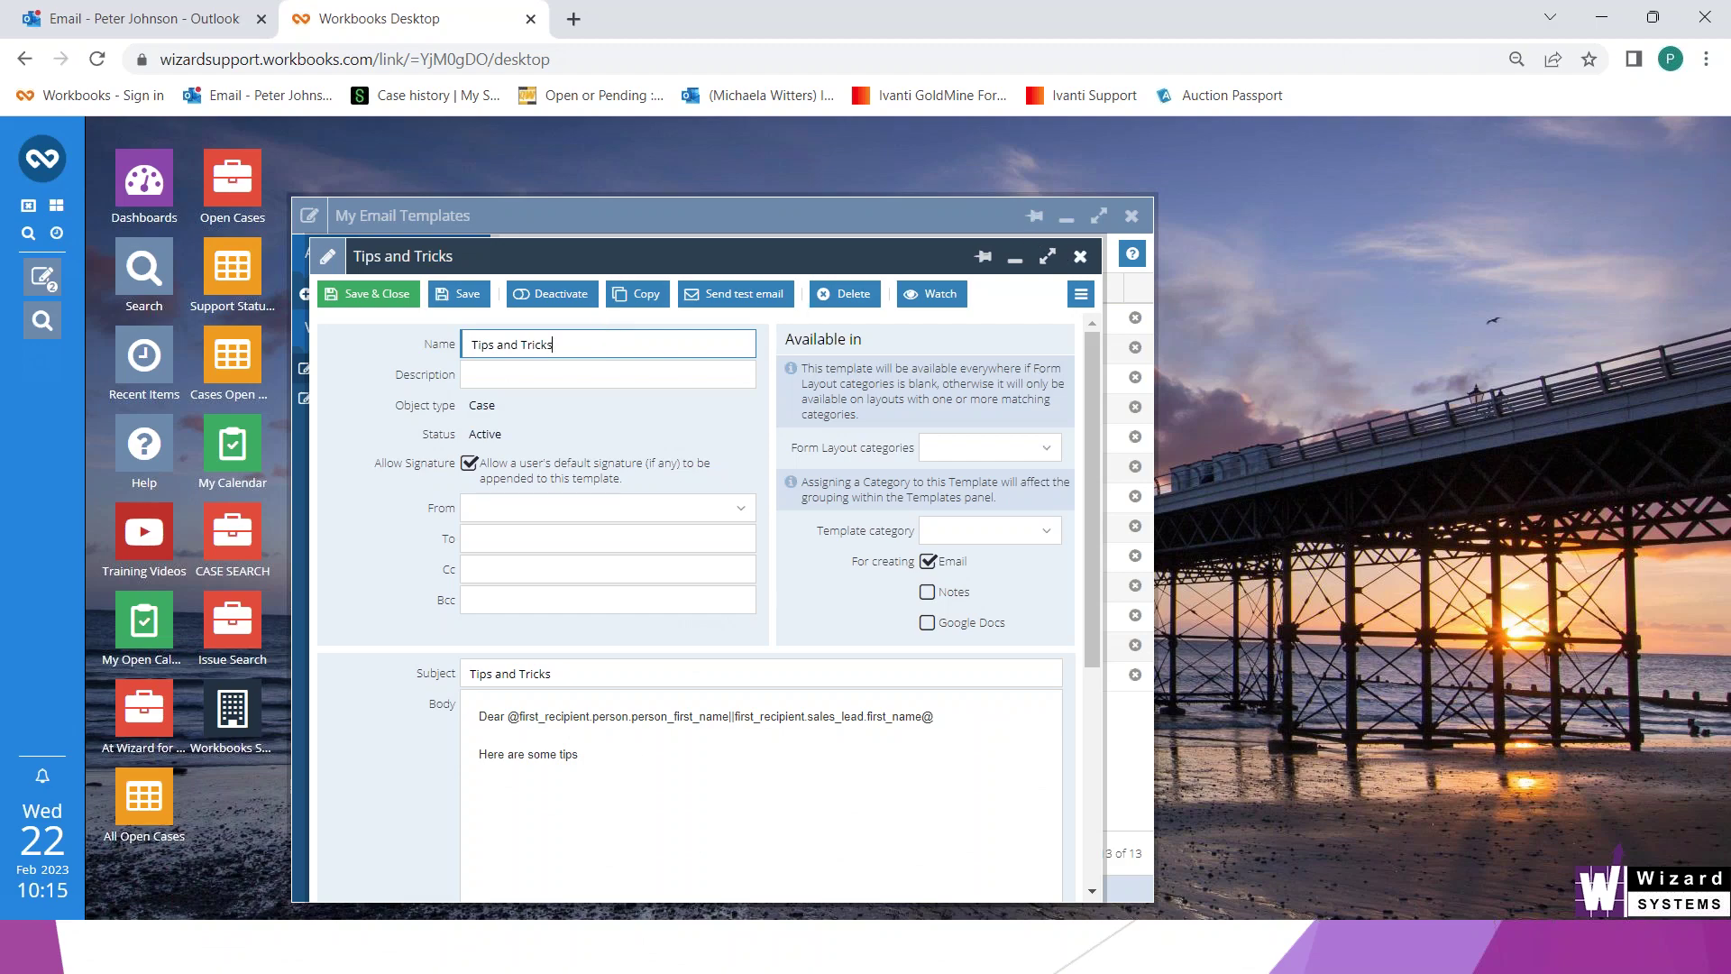
pyautogui.click(1080, 256)
pyautogui.click(809, 568)
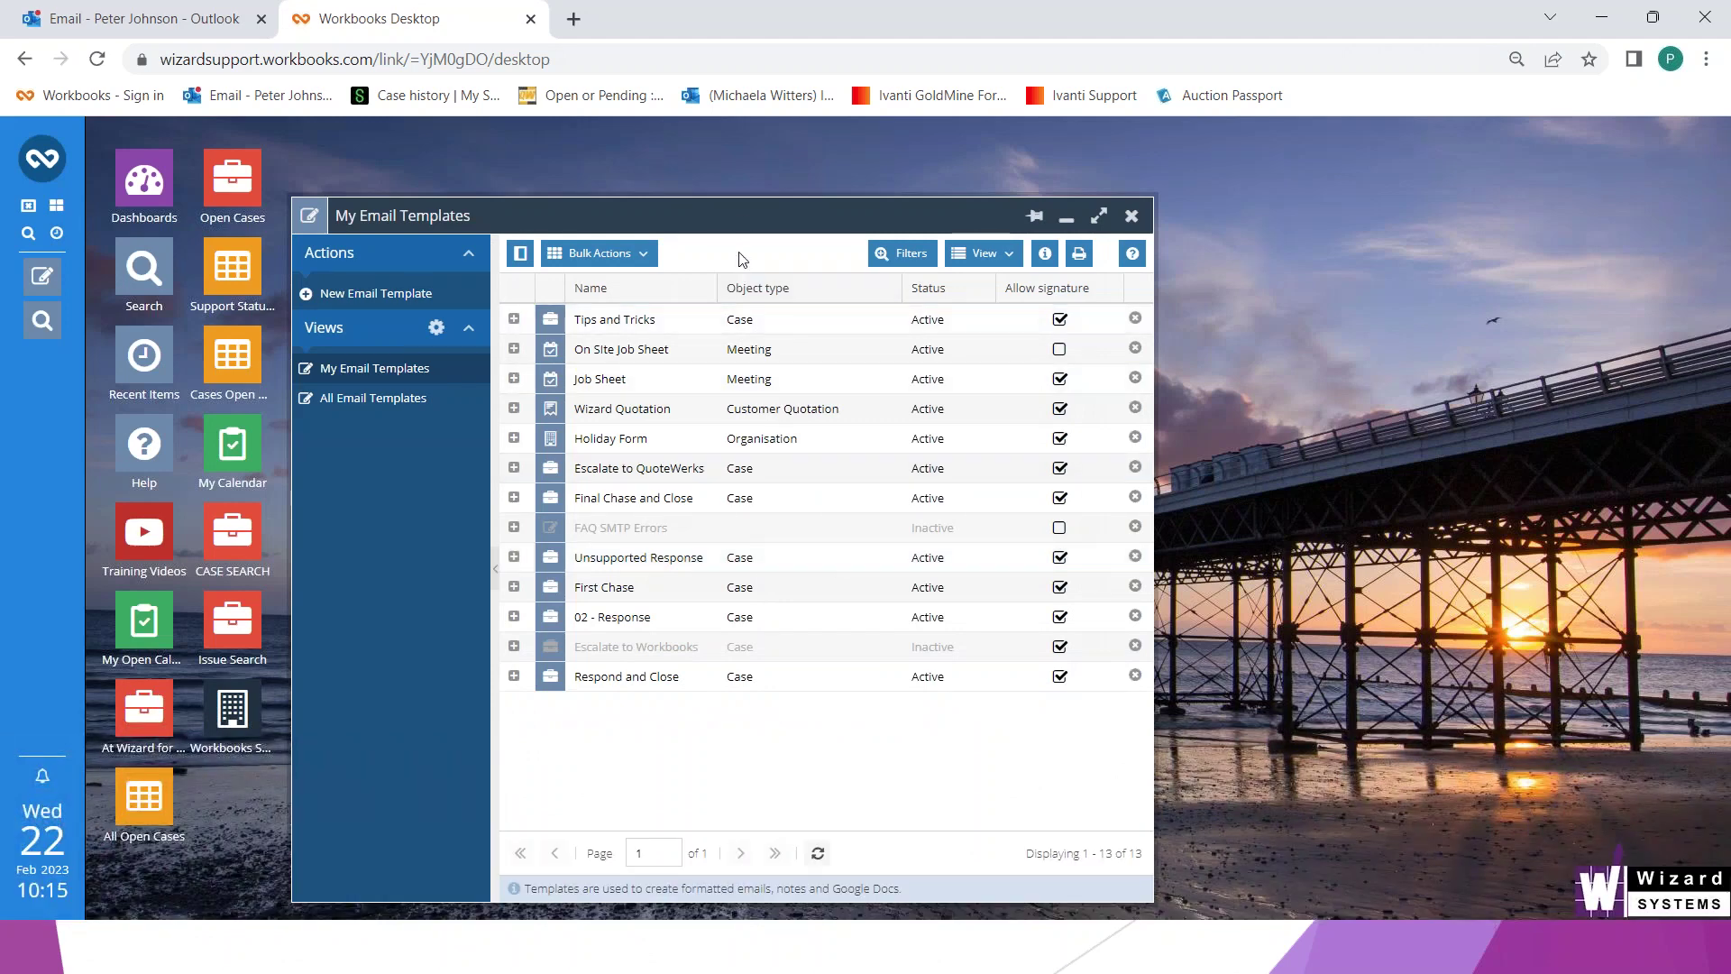
pyautogui.moveTo(754, 217); pyautogui.dragTo(801, 174)
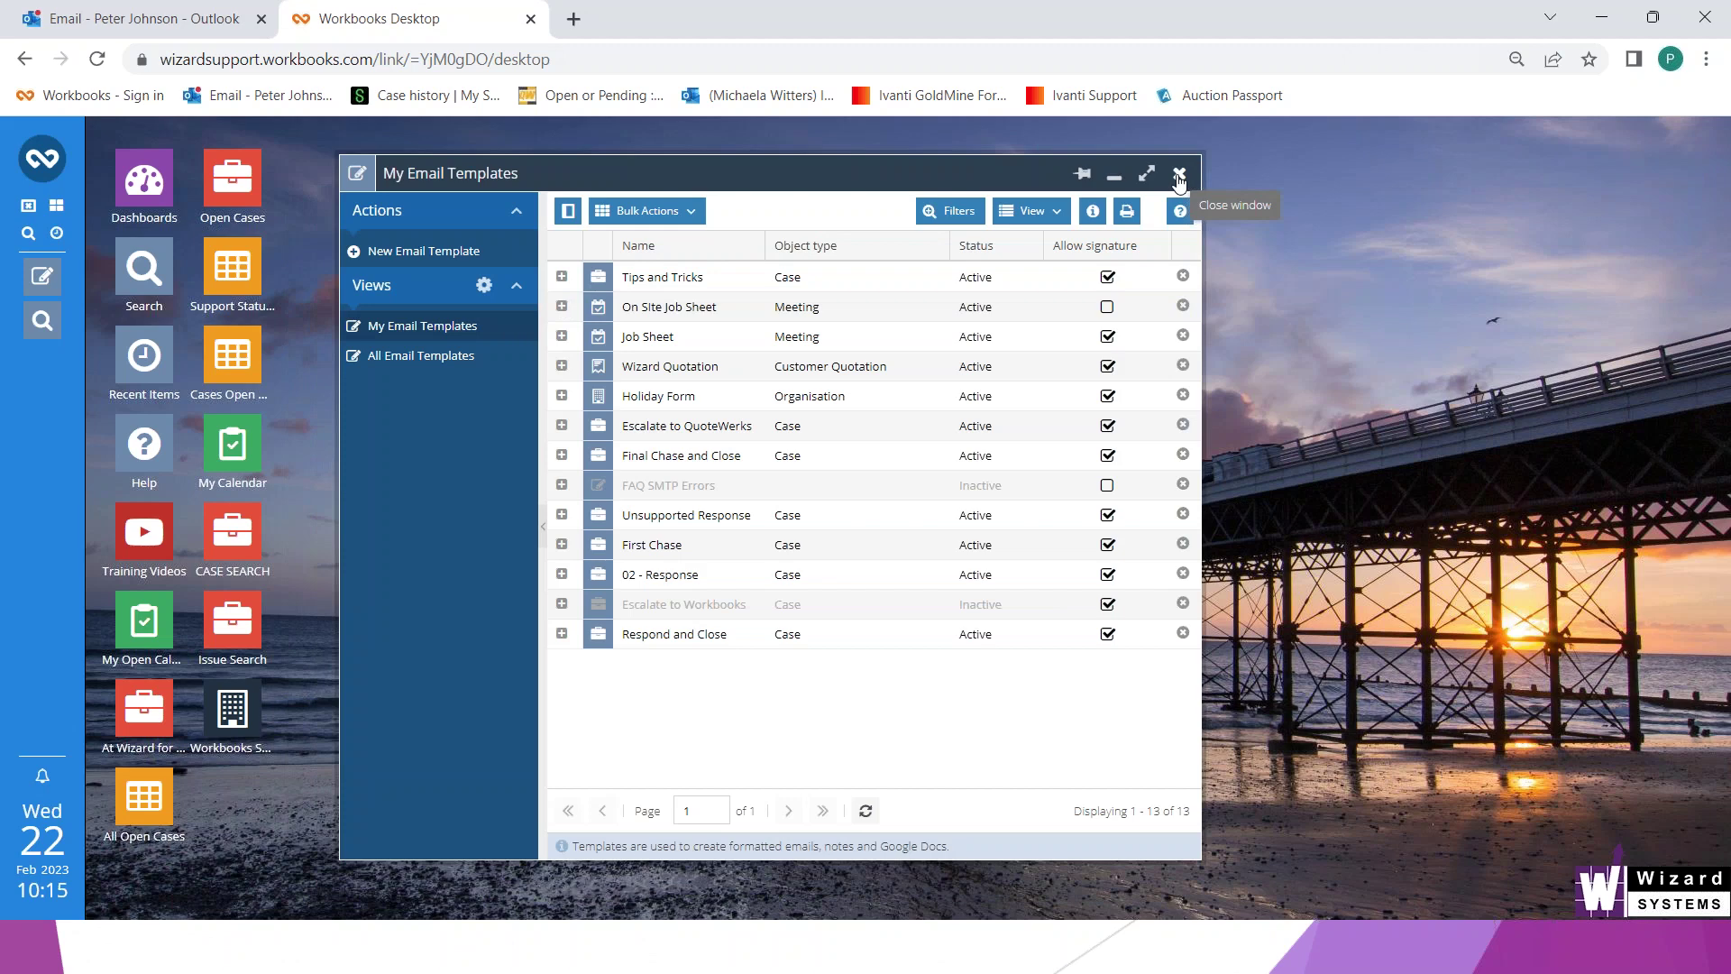
# Close My Email Templates, open My Snippets via Emails > Snippets, and move it right
pyautogui.click(1179, 176)
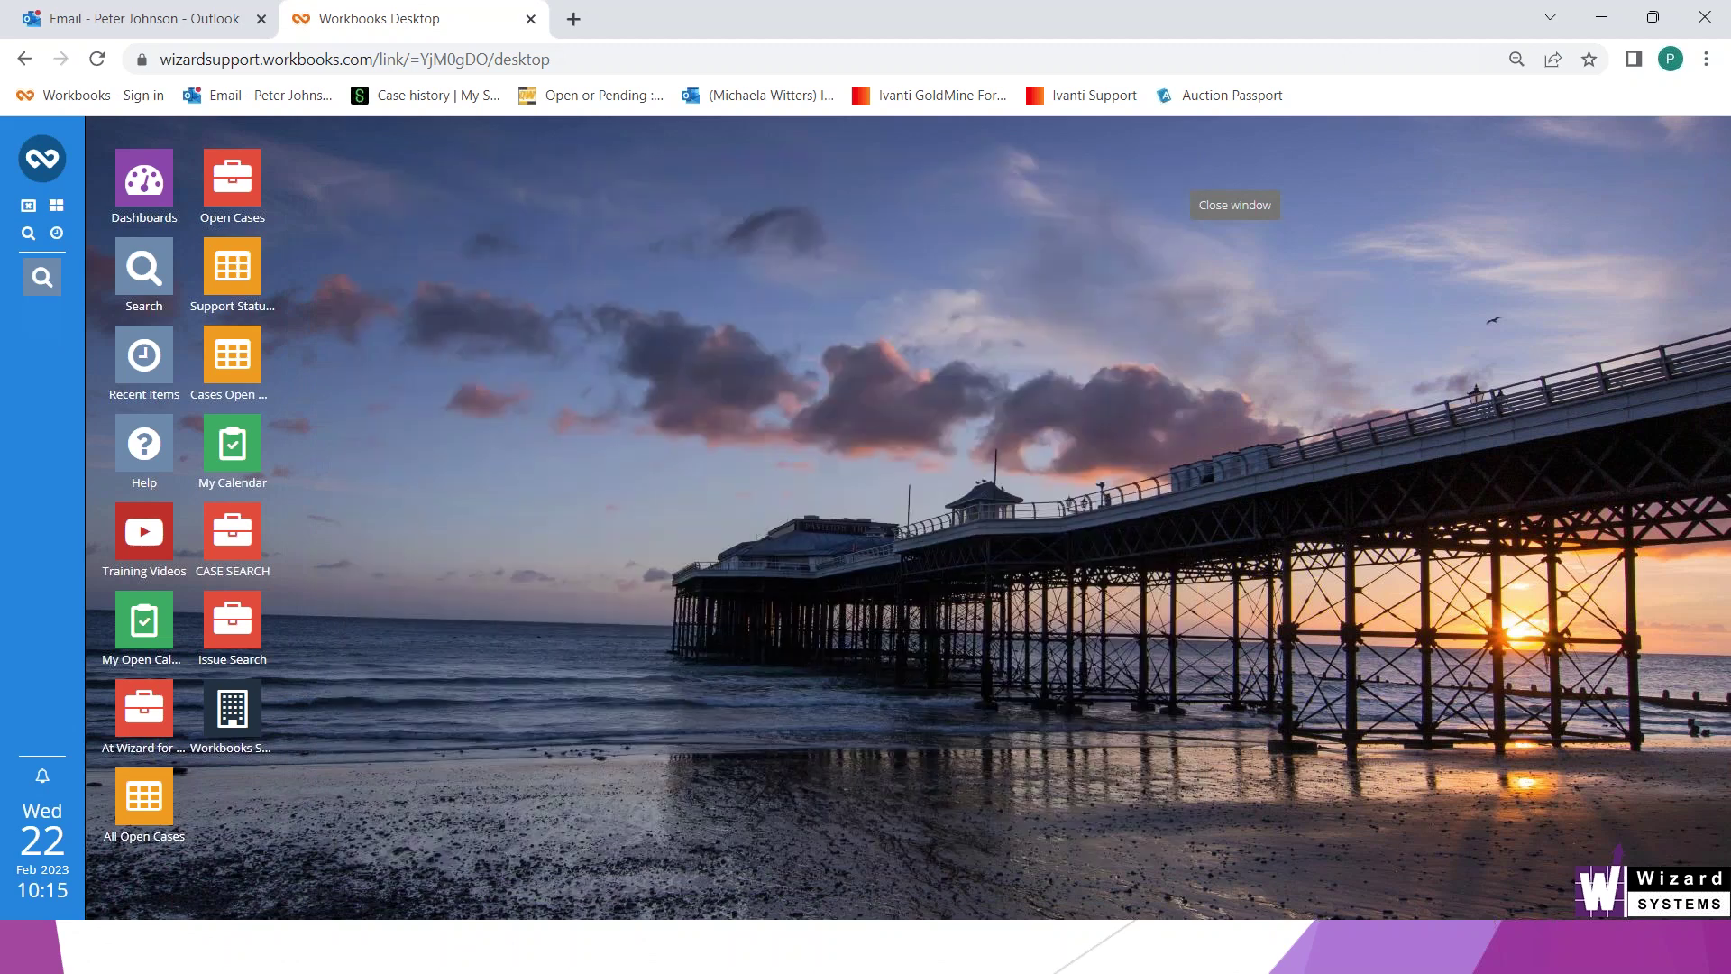
pyautogui.click(40, 160)
pyautogui.moveTo(278, 421)
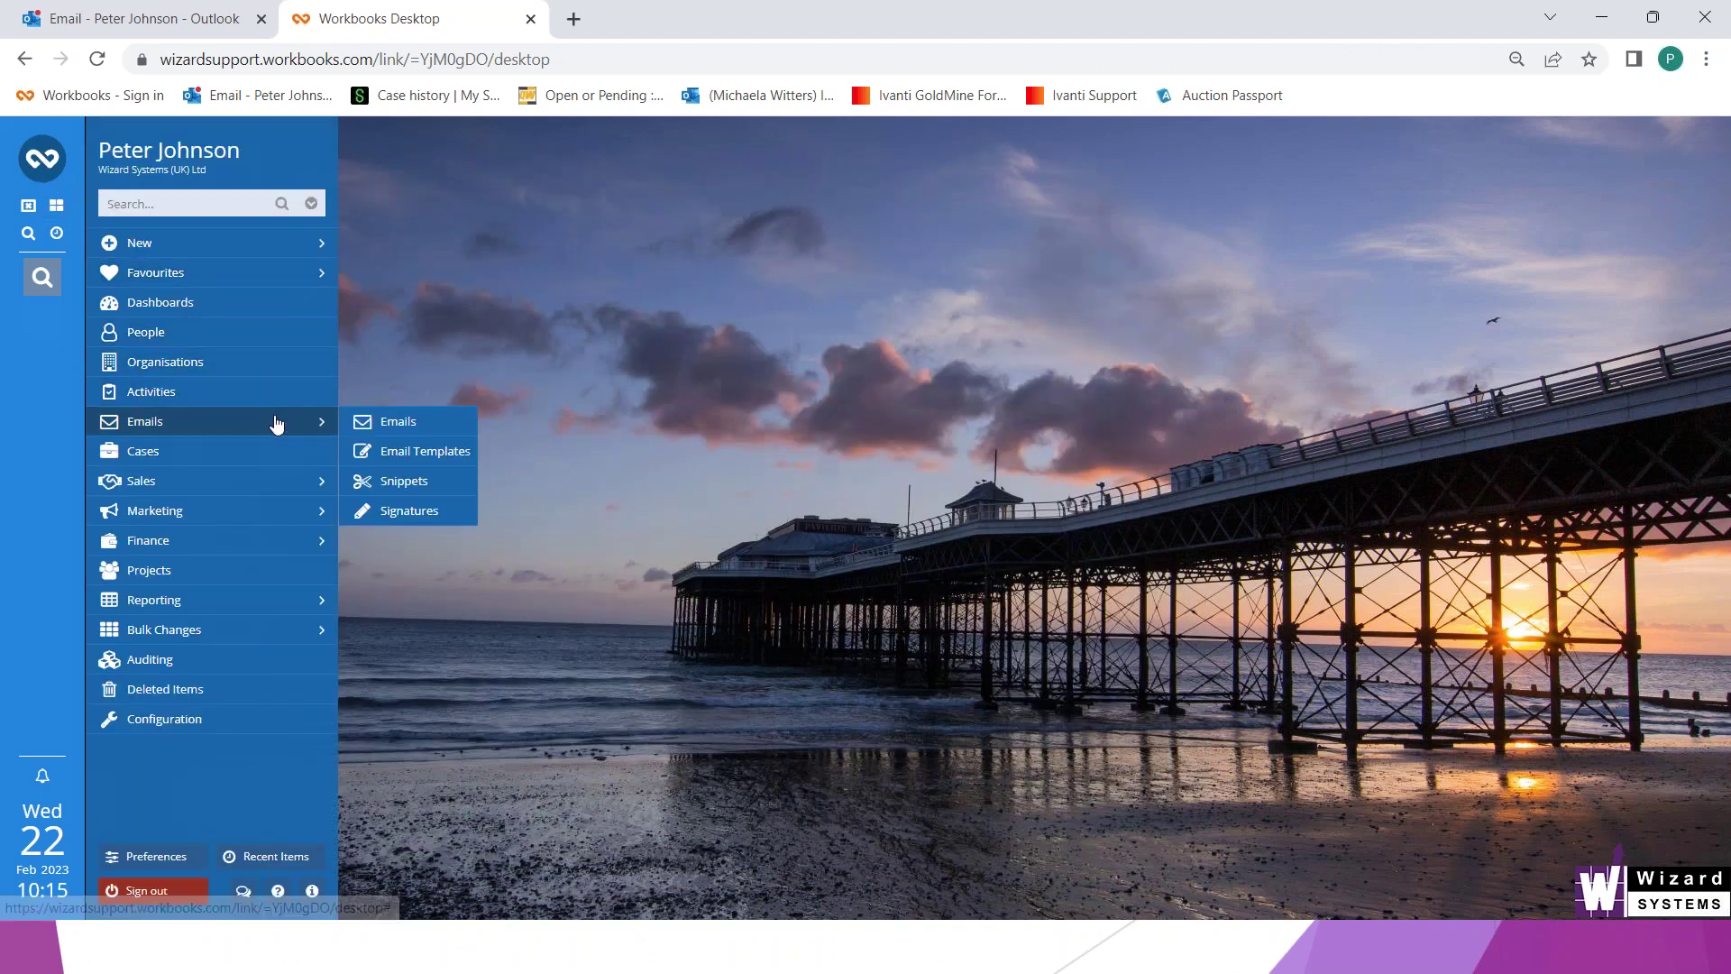
pyautogui.click(405, 486)
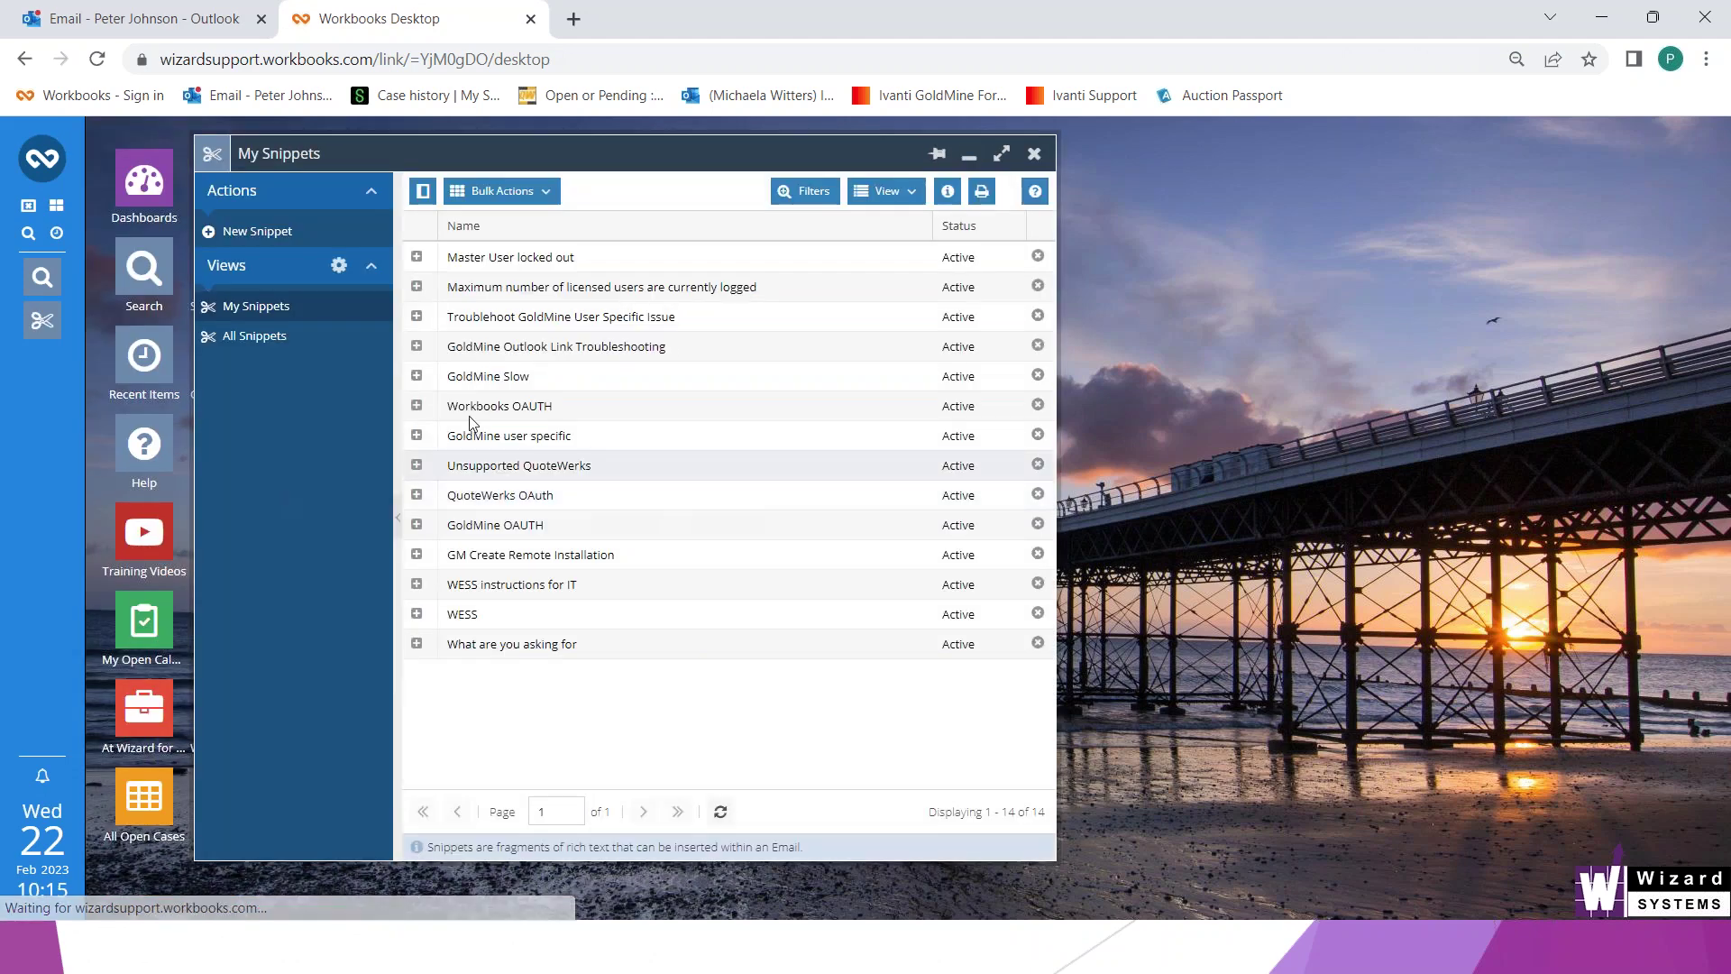
pyautogui.moveTo(523, 154); pyautogui.dragTo(711, 151)
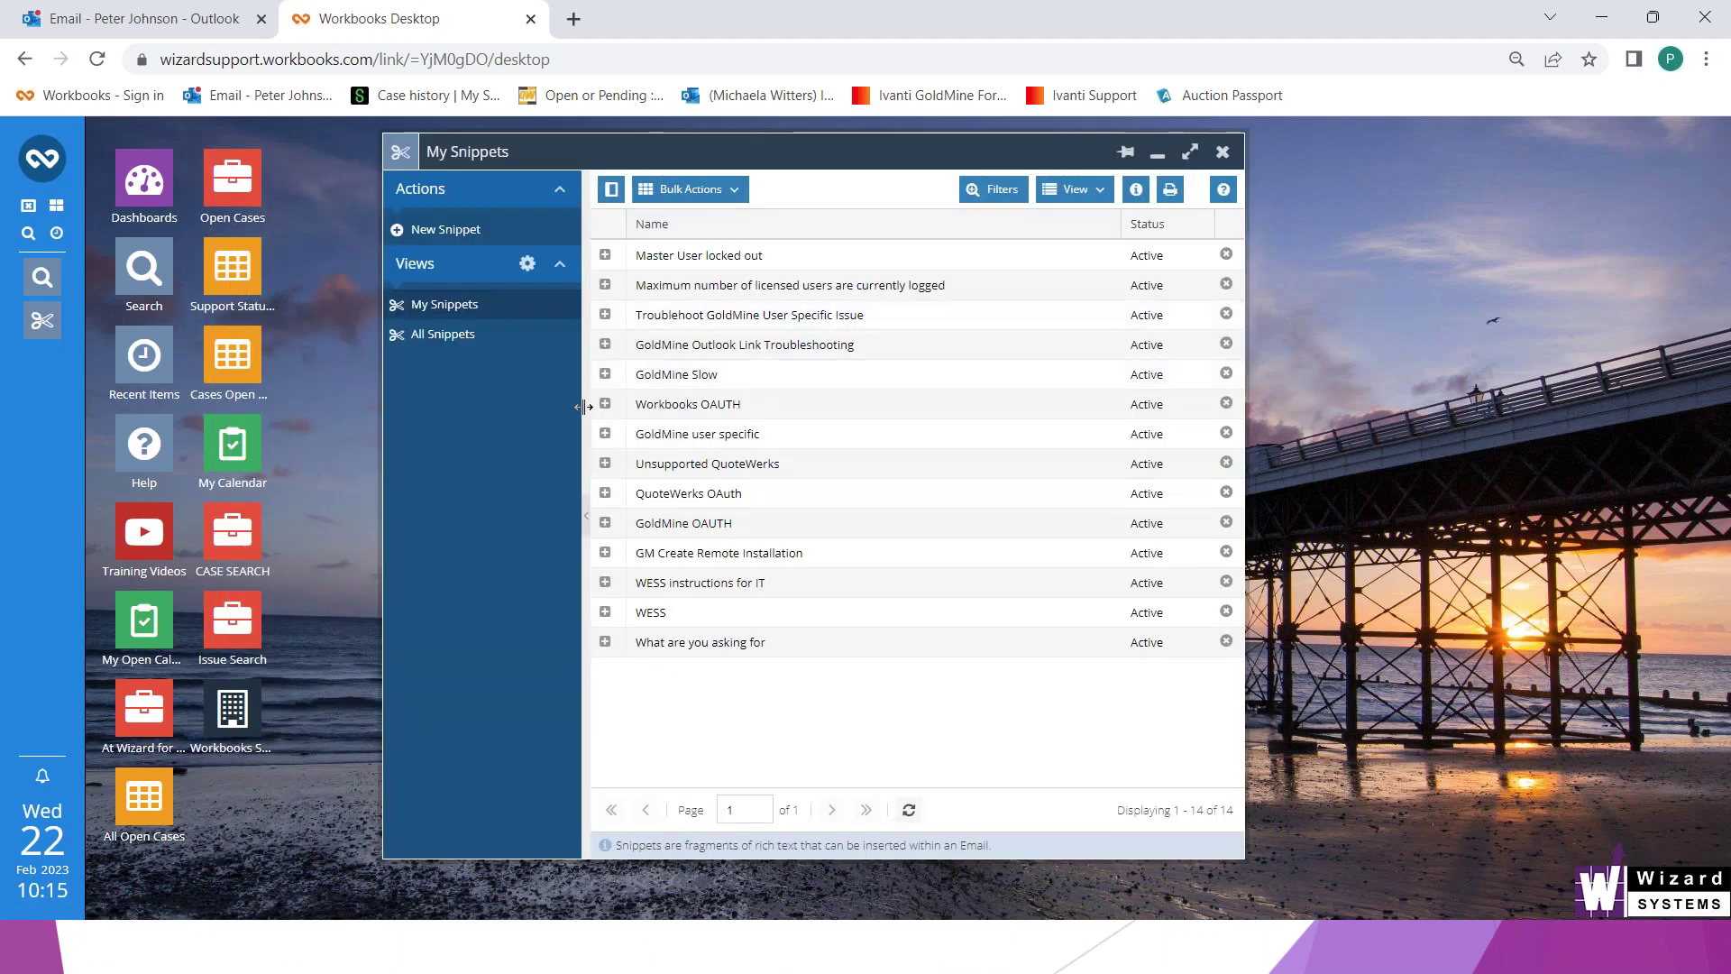
# Create a new snippet named 'Update info about Workbooks' with body 'Here is some more text to be used'
pyautogui.click(443, 233)
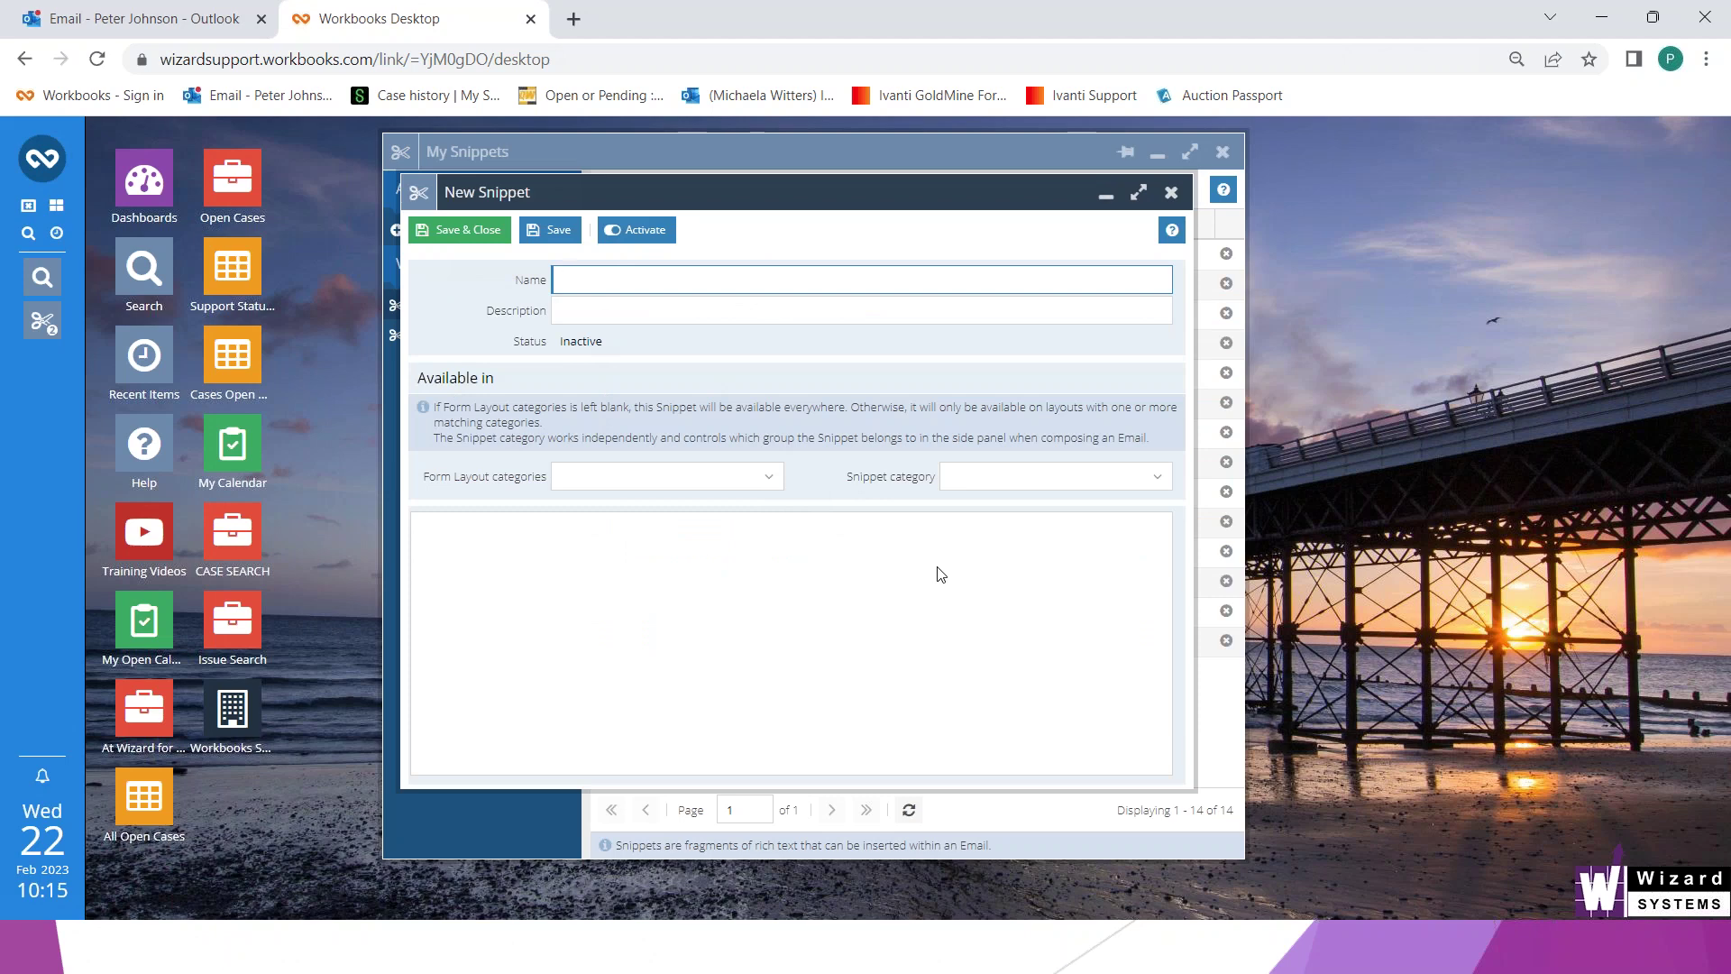
pyautogui.write('Update info about Workbooks')
pyautogui.click(492, 541)
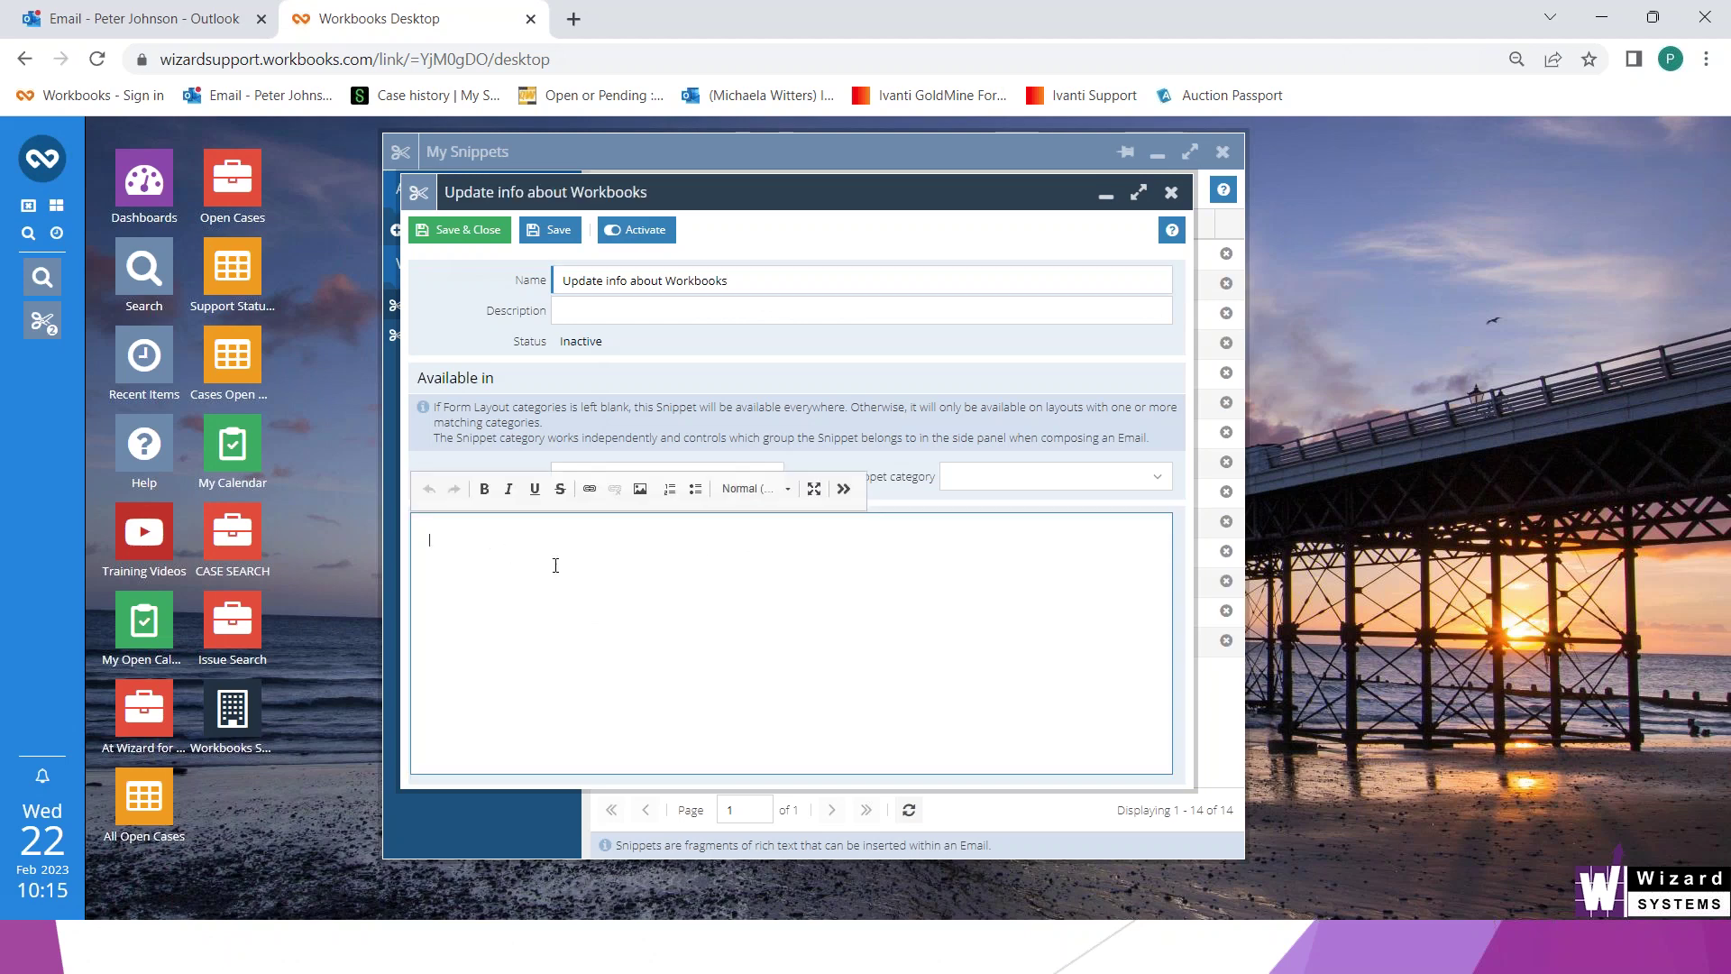
pyautogui.write('Here is some more text to be use')
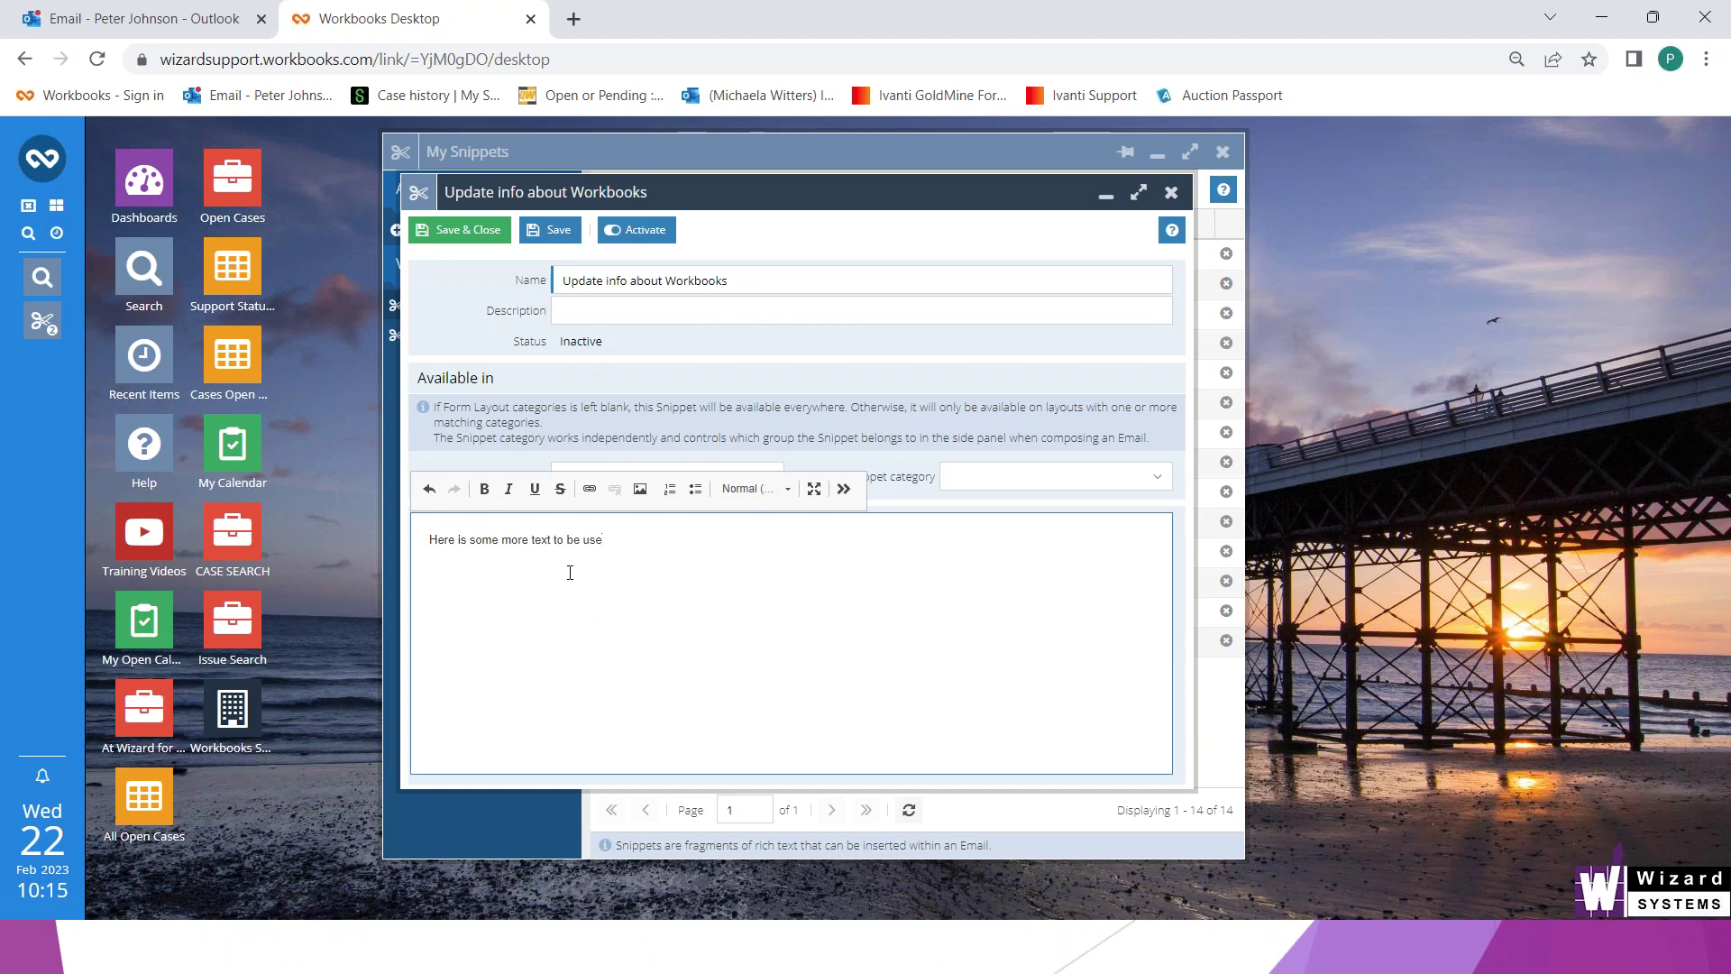
pyautogui.write('d')
# Select the snippet's body line and its name, then activate the snippet
pyautogui.moveTo(622, 548); pyautogui.dragTo(419, 541)
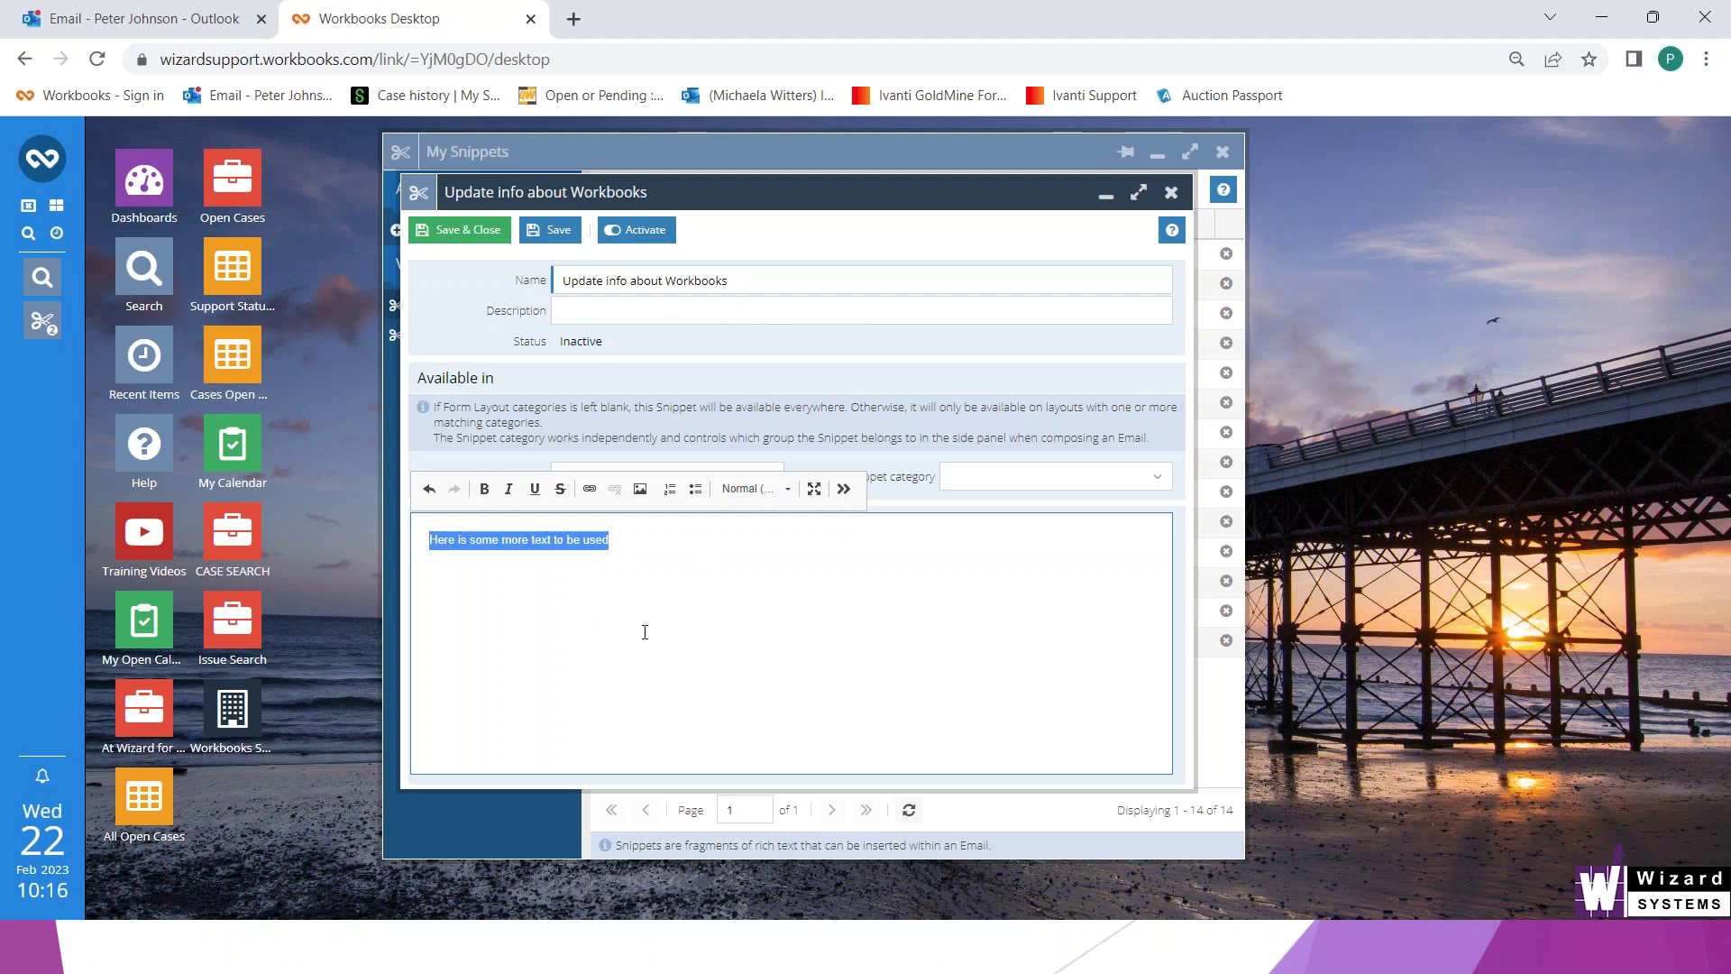
pyautogui.click(696, 618)
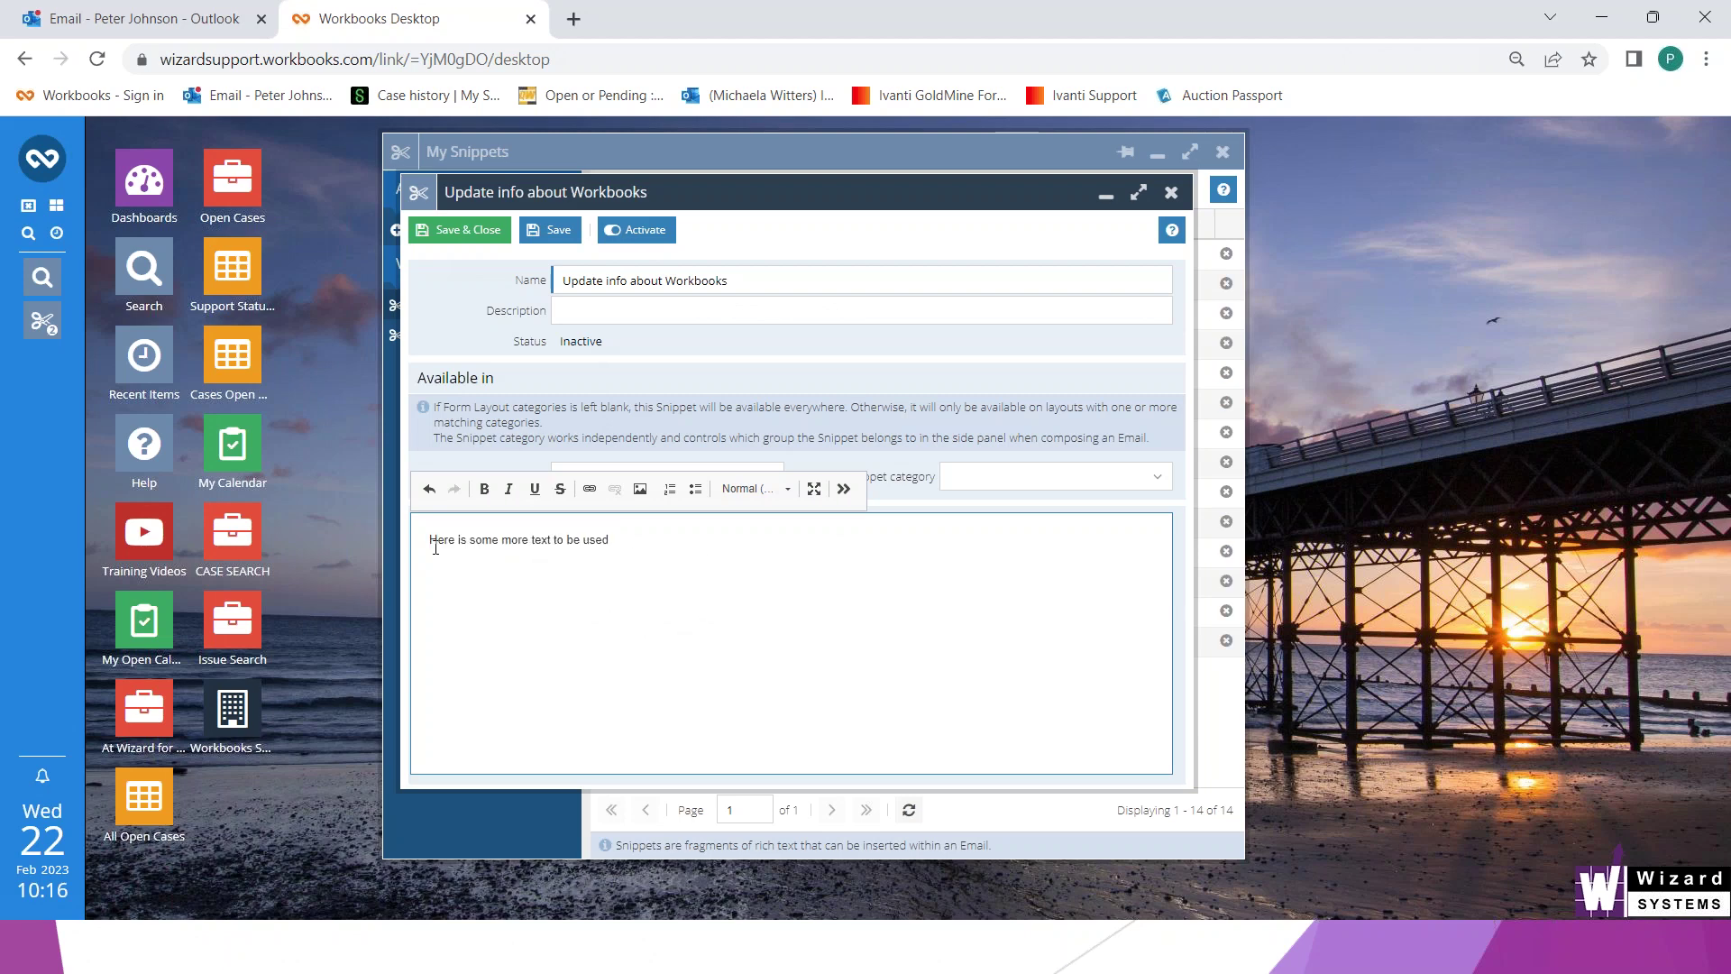
pyautogui.moveTo(430, 541); pyautogui.dragTo(619, 541)
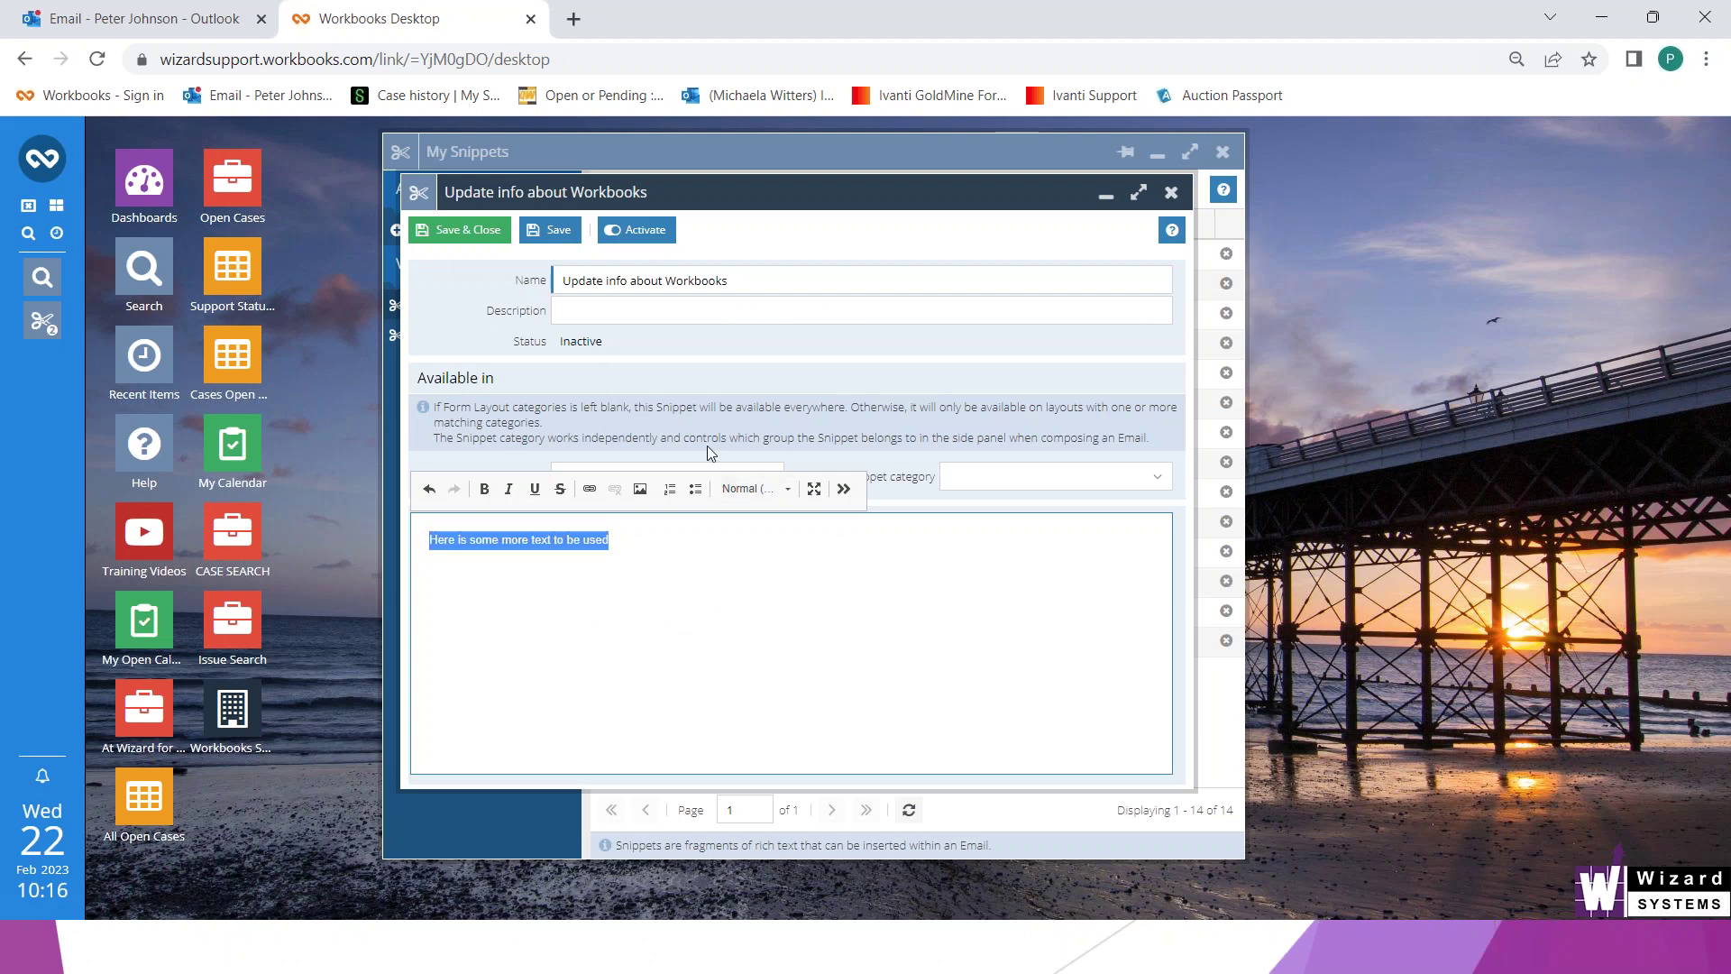
pyautogui.click(734, 281)
pyautogui.moveTo(727, 281); pyautogui.dragTo(558, 282)
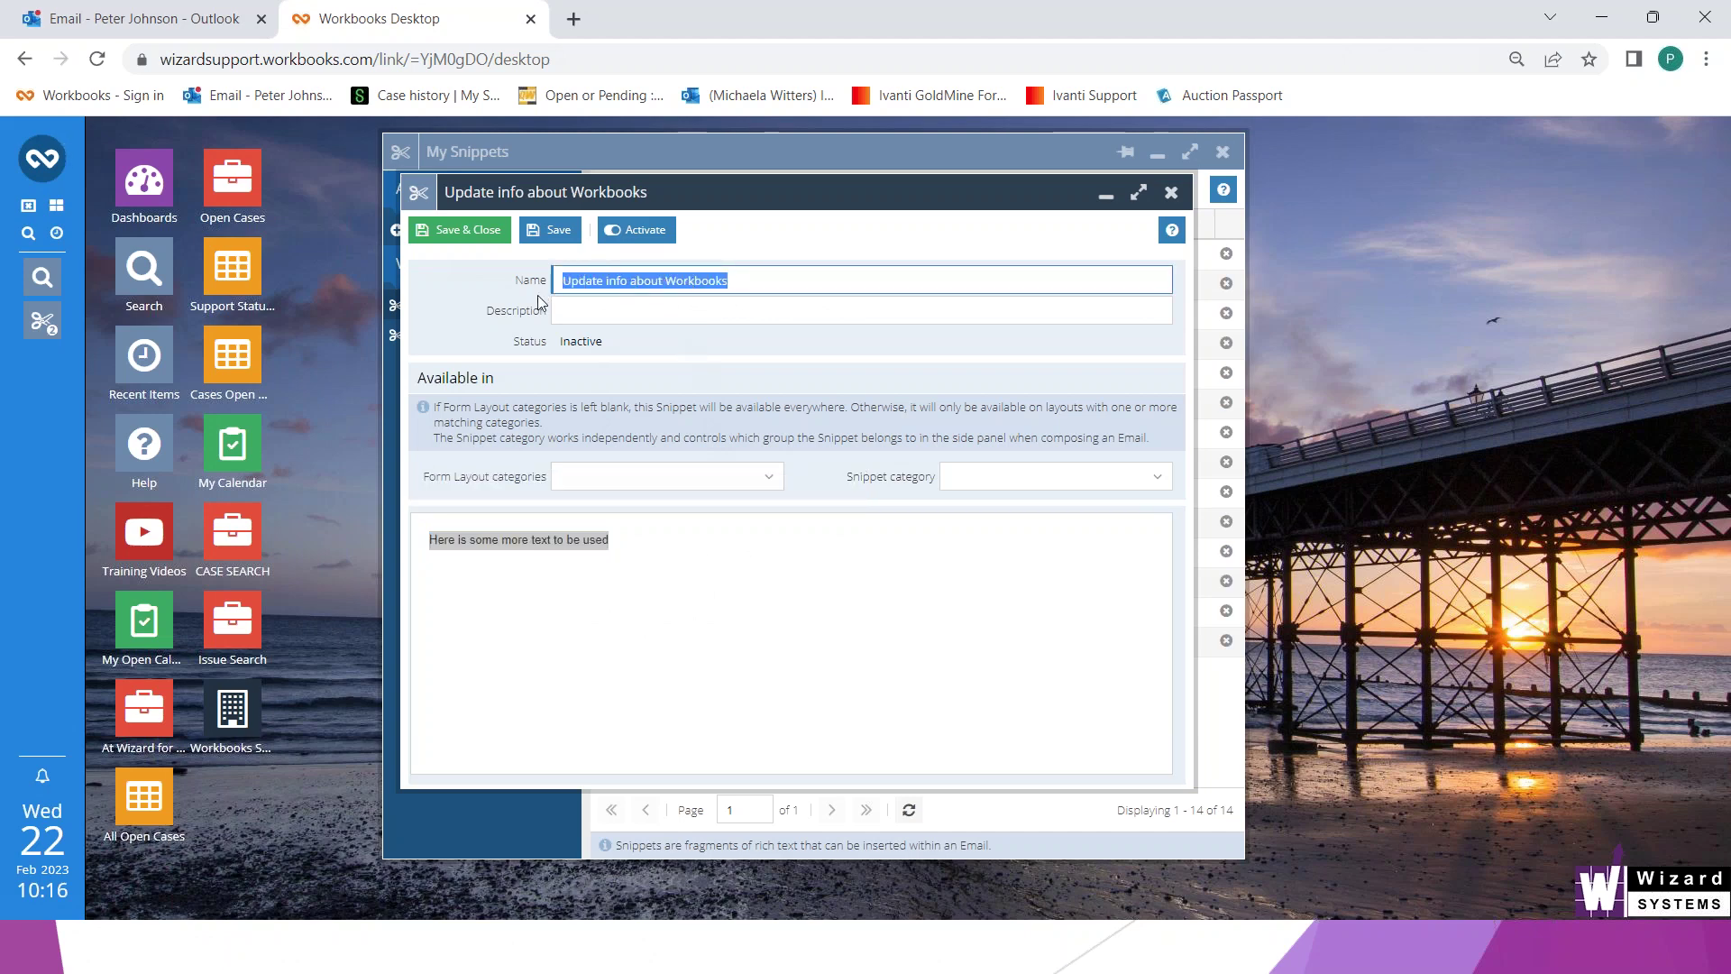
pyautogui.click(628, 231)
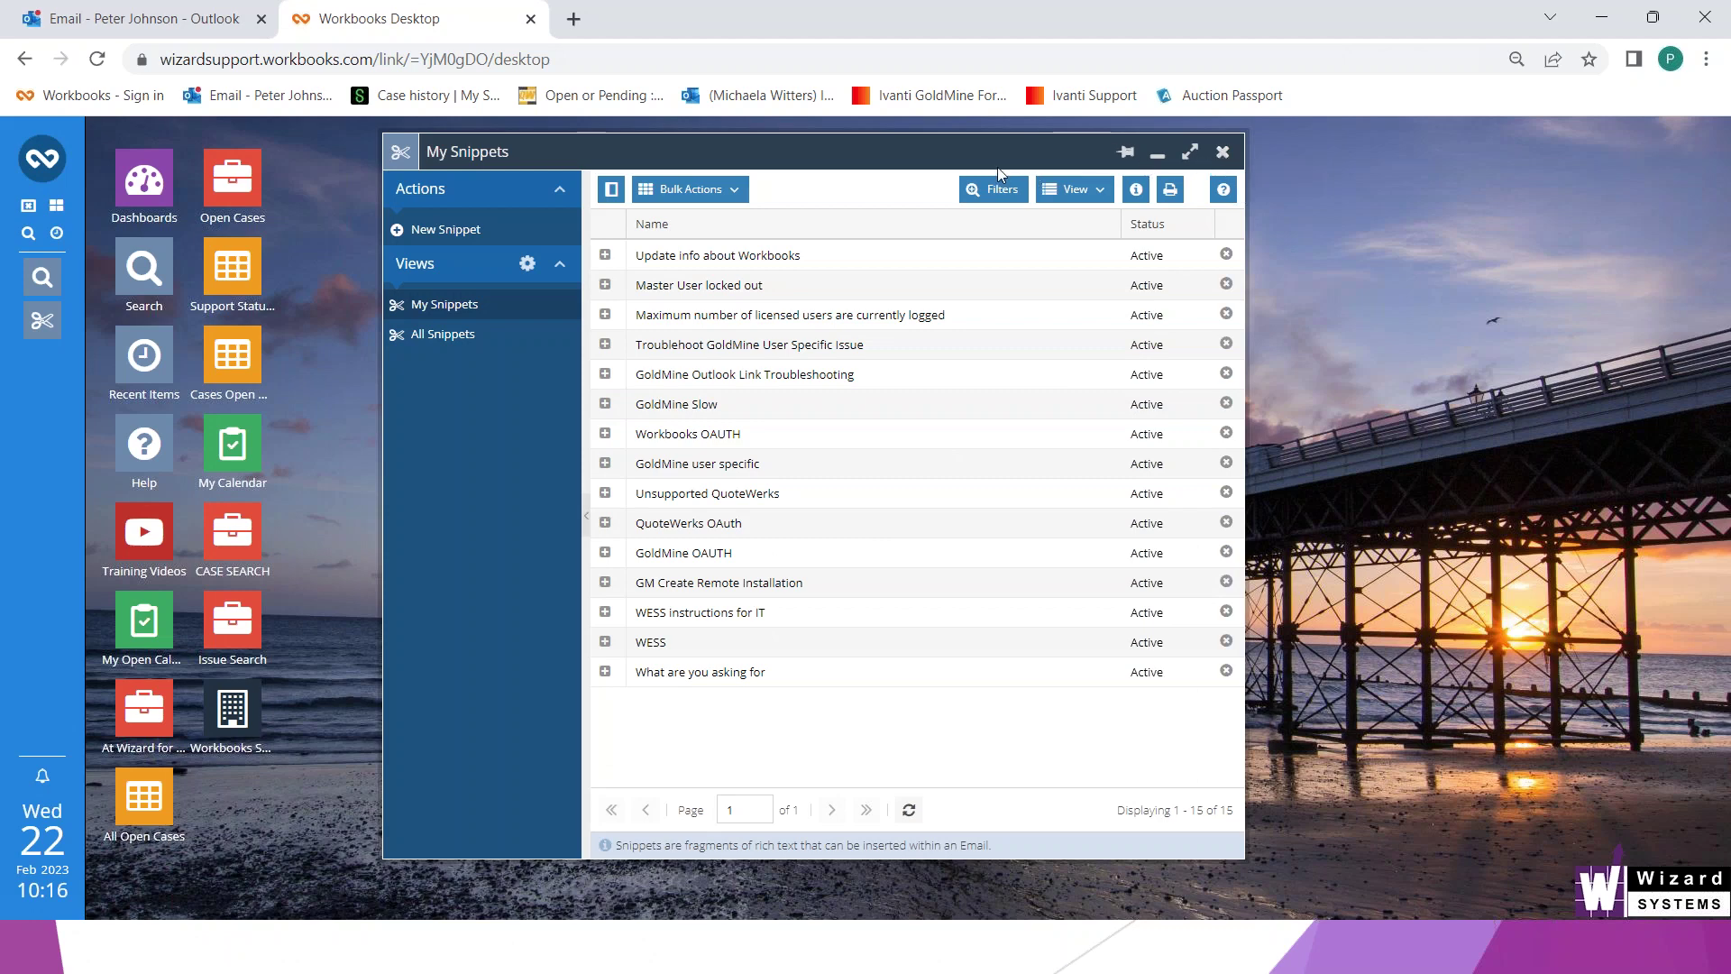
# Shift the My Snippets window left and close it
pyautogui.moveTo(1154, 155); pyautogui.dragTo(1117, 155)
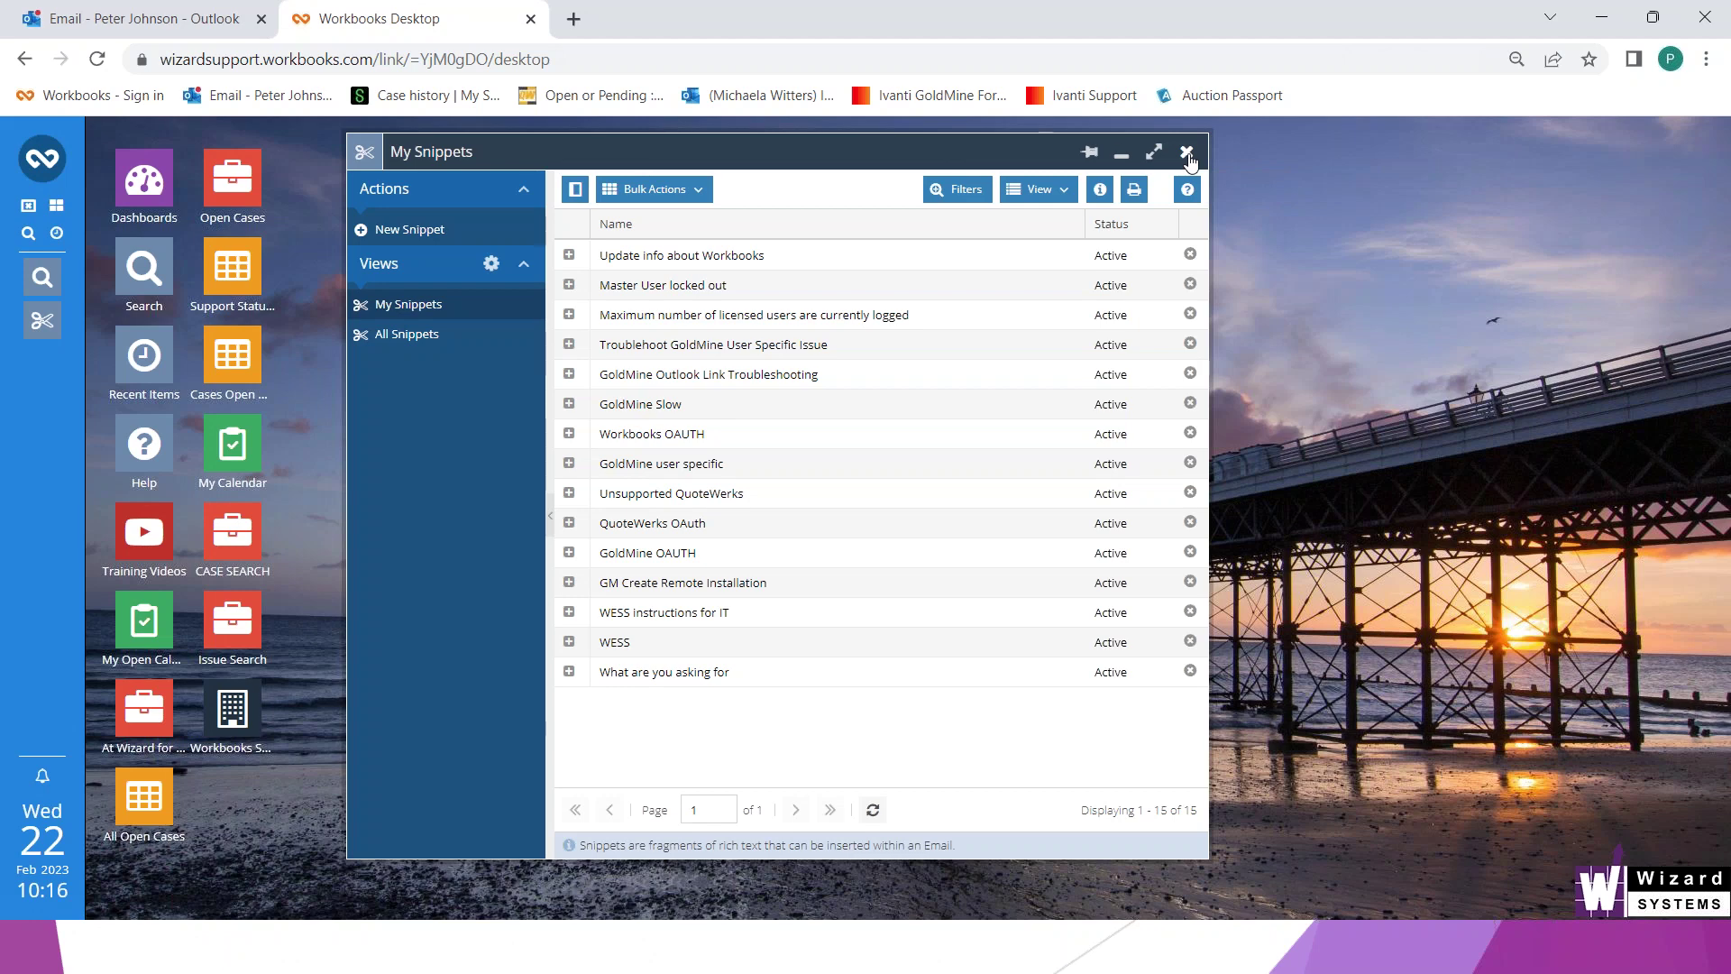
pyautogui.moveTo(1027, 151); pyautogui.dragTo(984, 158)
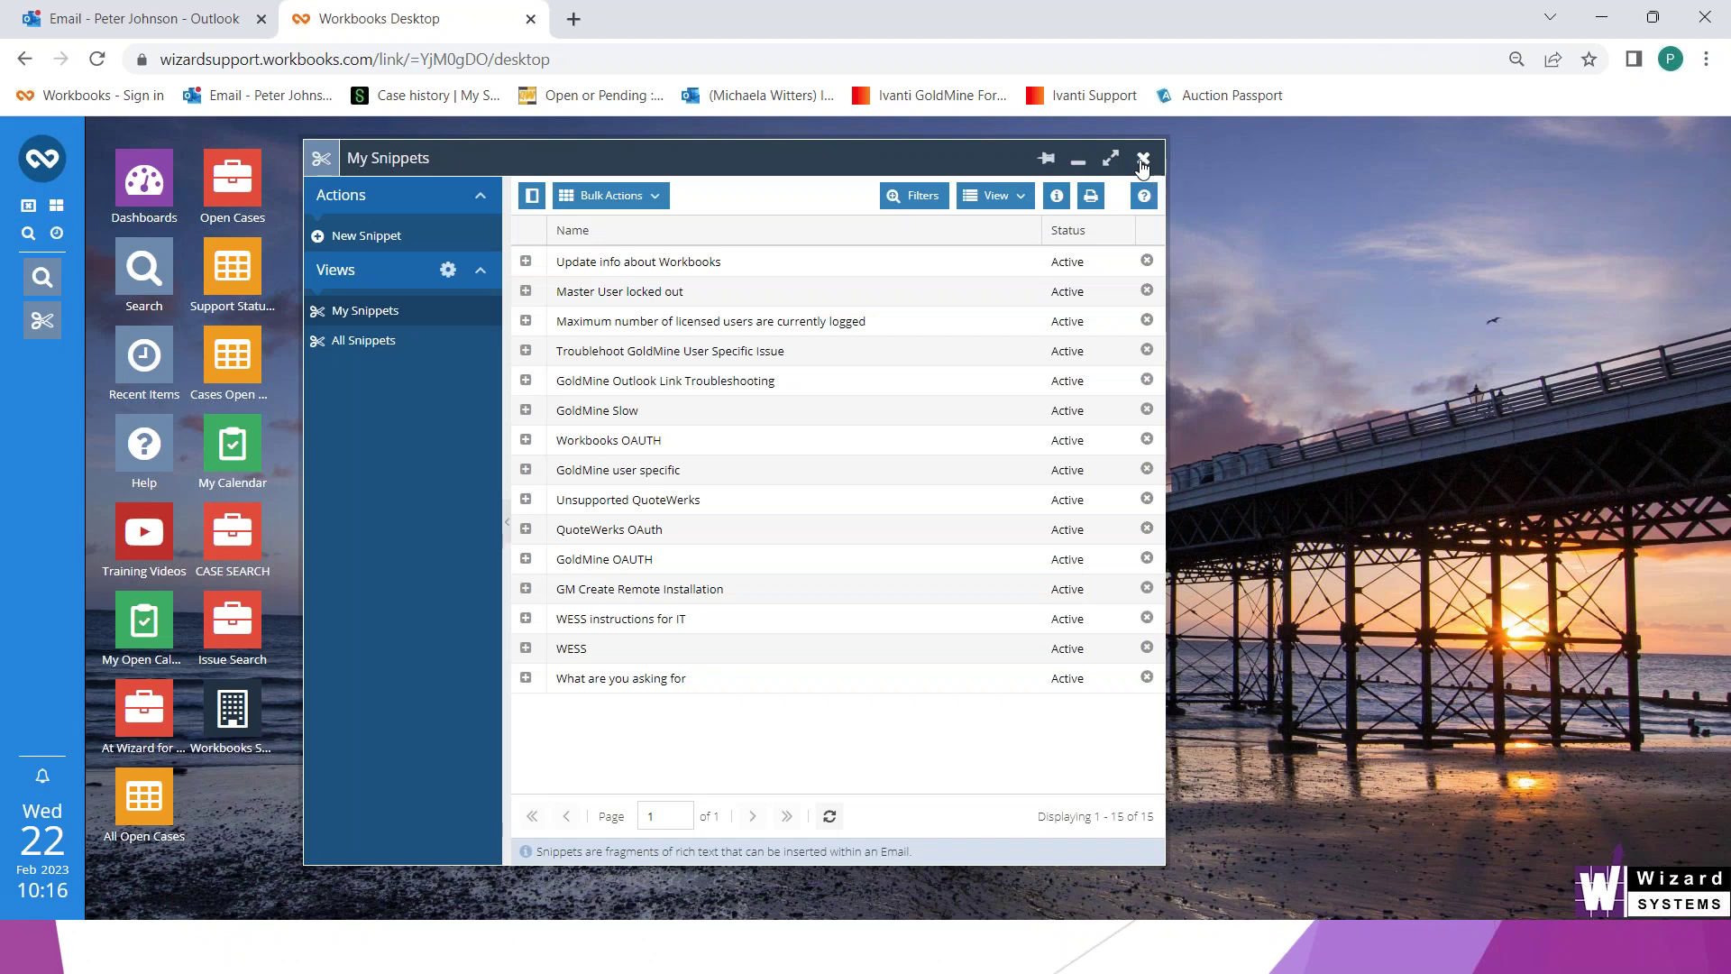
pyautogui.click(1142, 161)
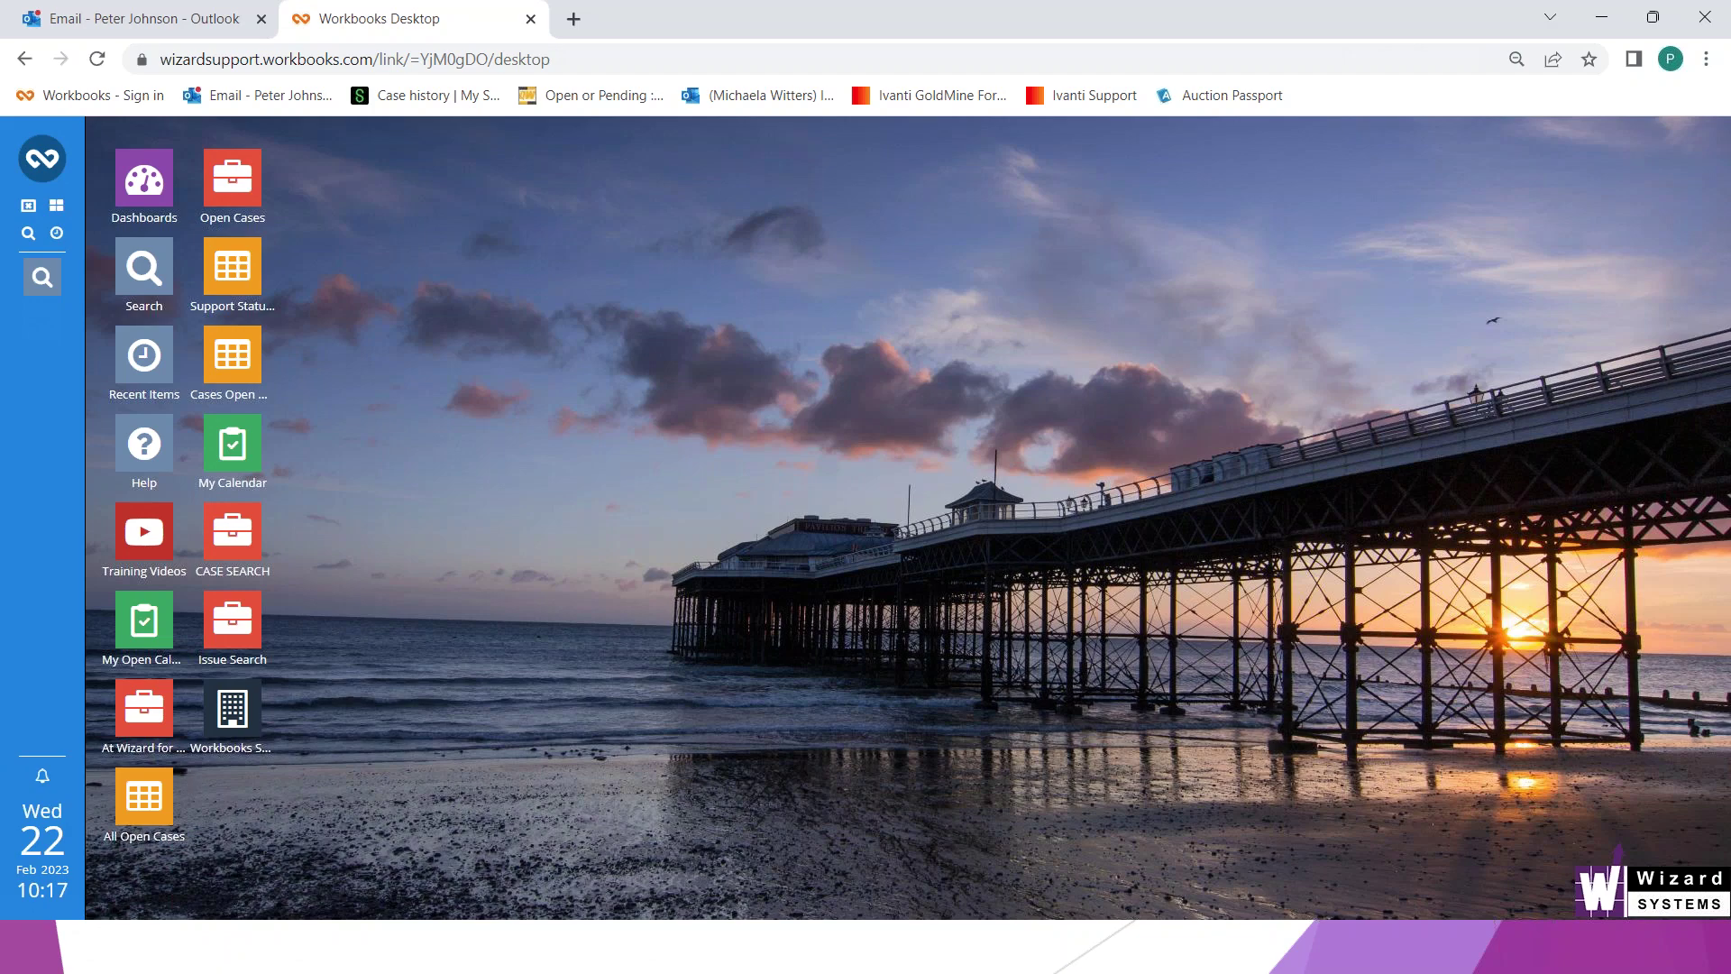
pyautogui.click(58, 234)
# Open the Workbooks Email functionality case and start an email from the Tips and Tricks template
pyautogui.click(568, 414)
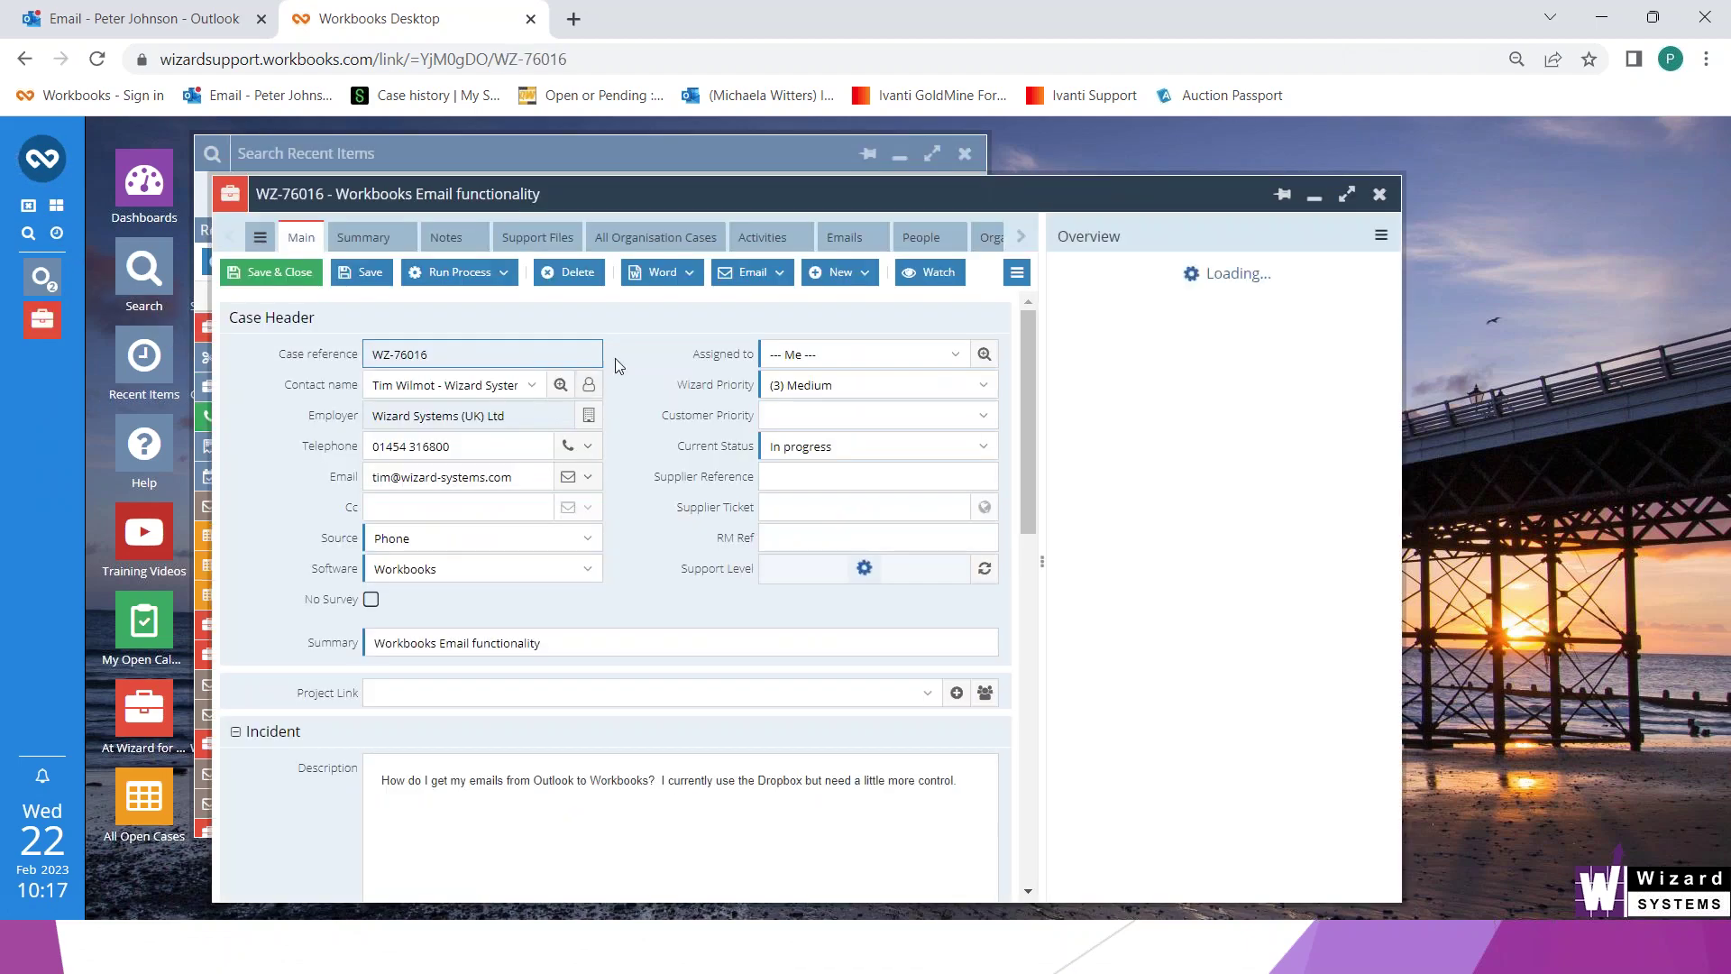
pyautogui.moveTo(870, 184); pyautogui.dragTo(827, 153)
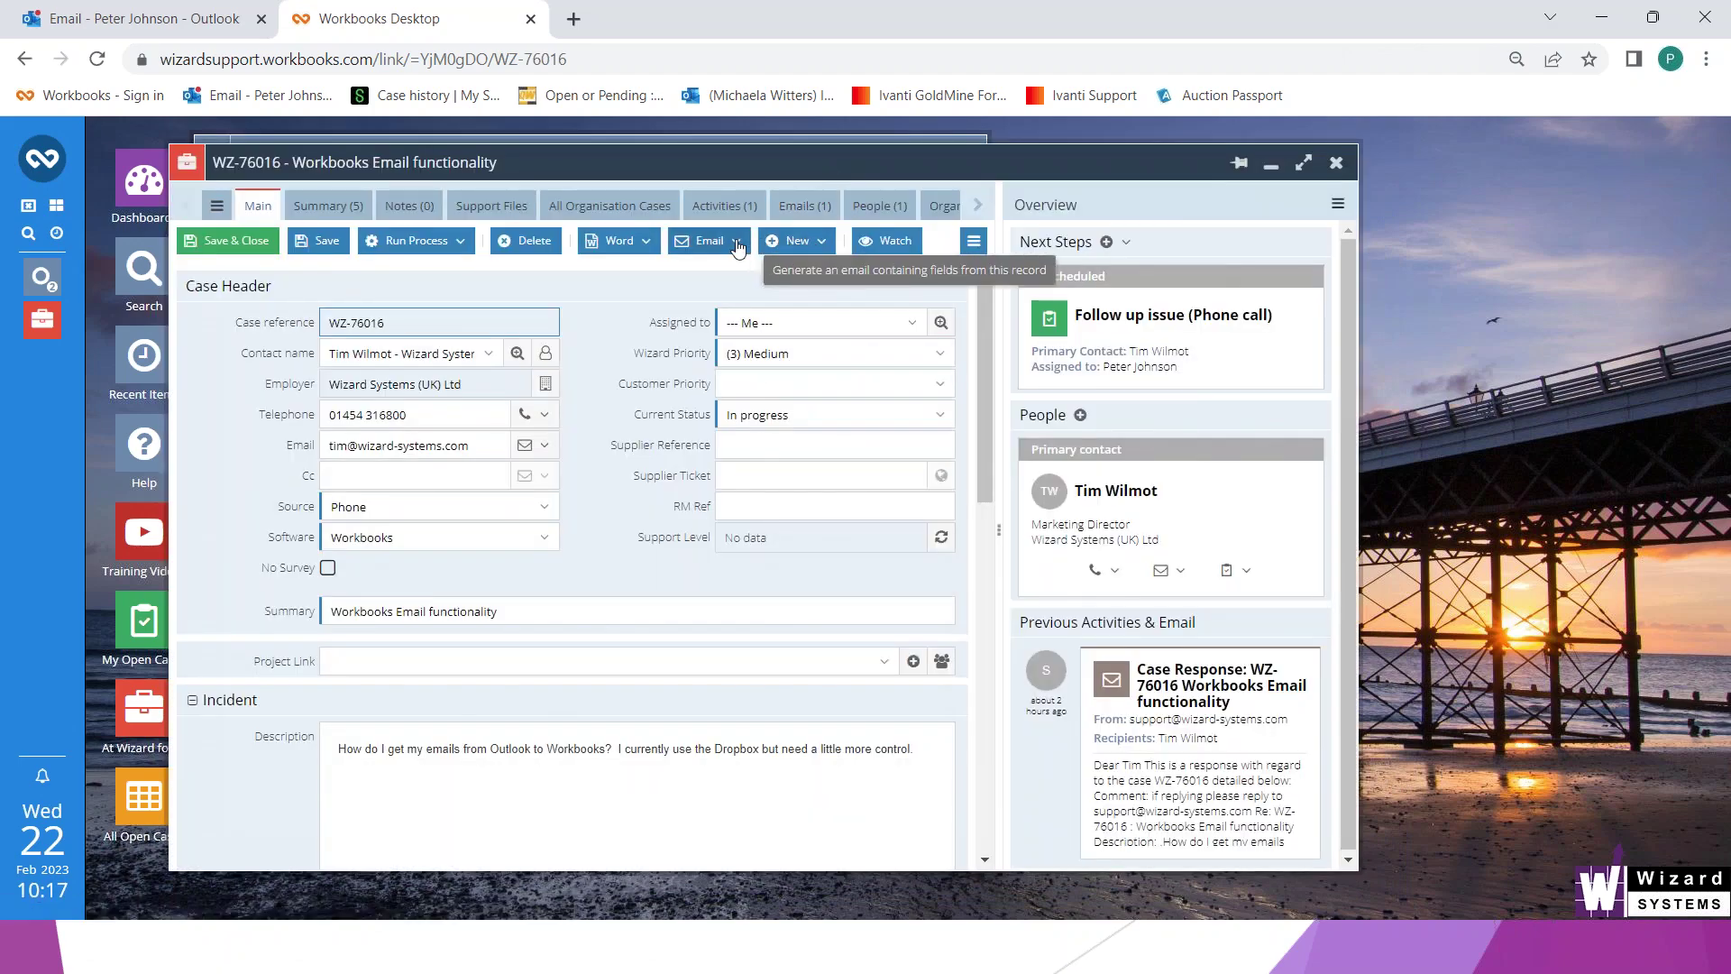
pyautogui.click(736, 241)
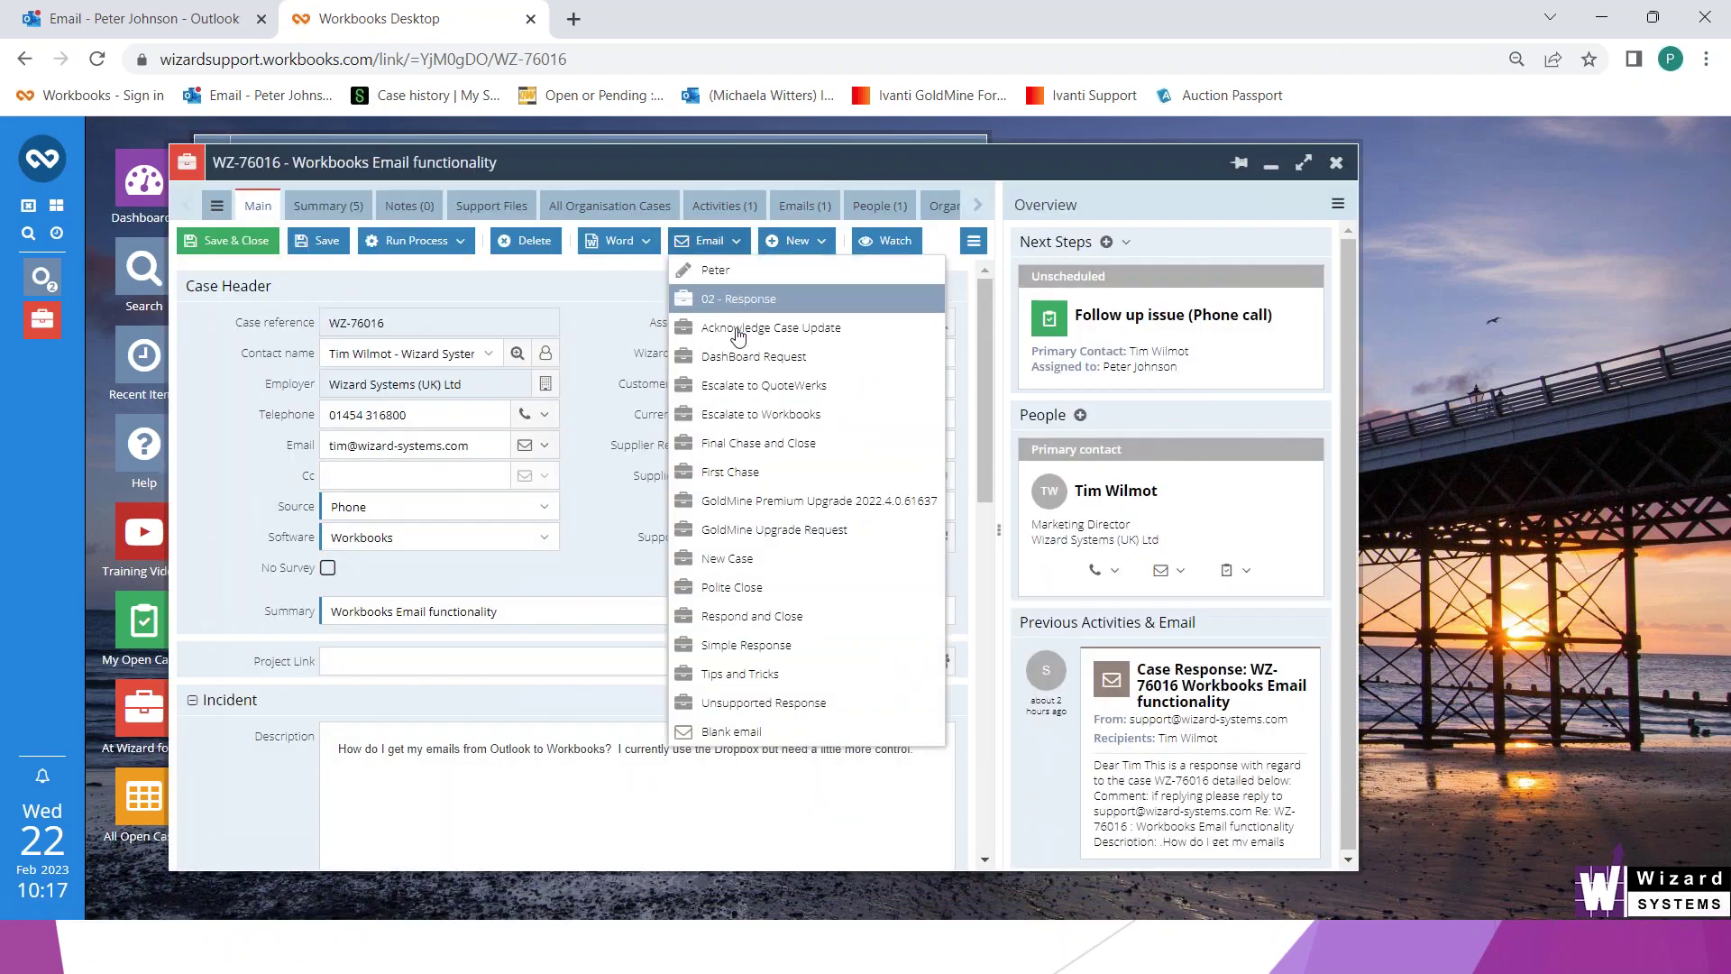
pyautogui.click(737, 675)
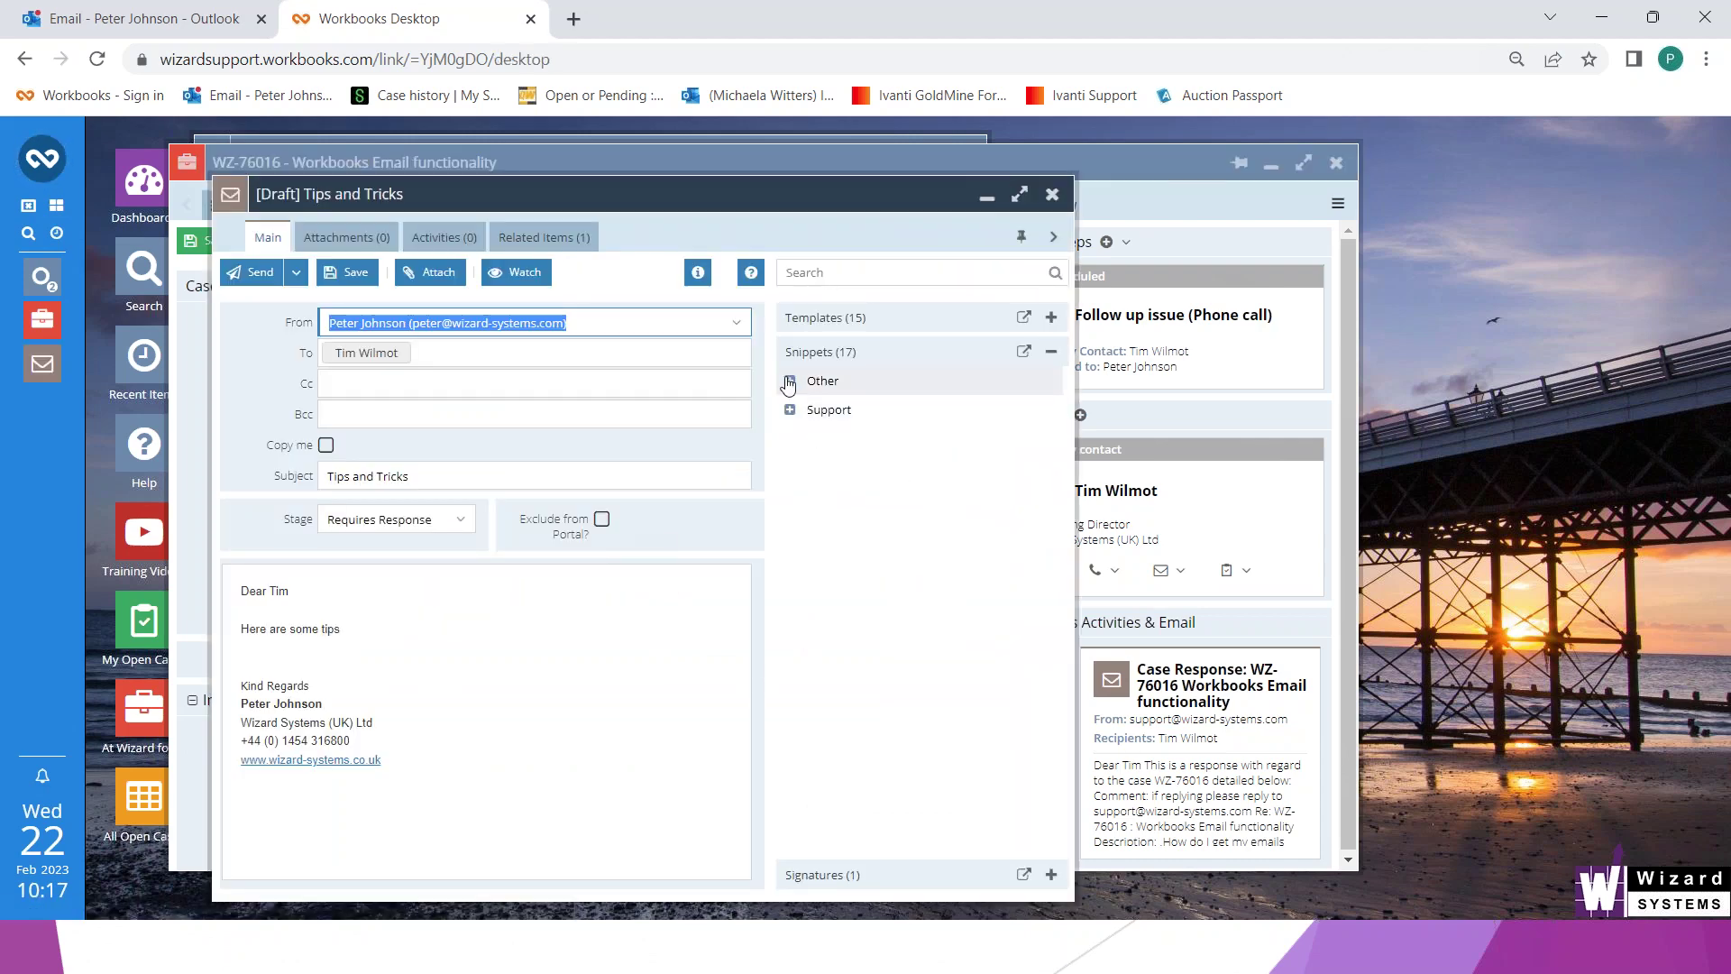
# Expand the Other and Support snippet groups, collapse Snippets, then advance the slideshow
pyautogui.click(790, 382)
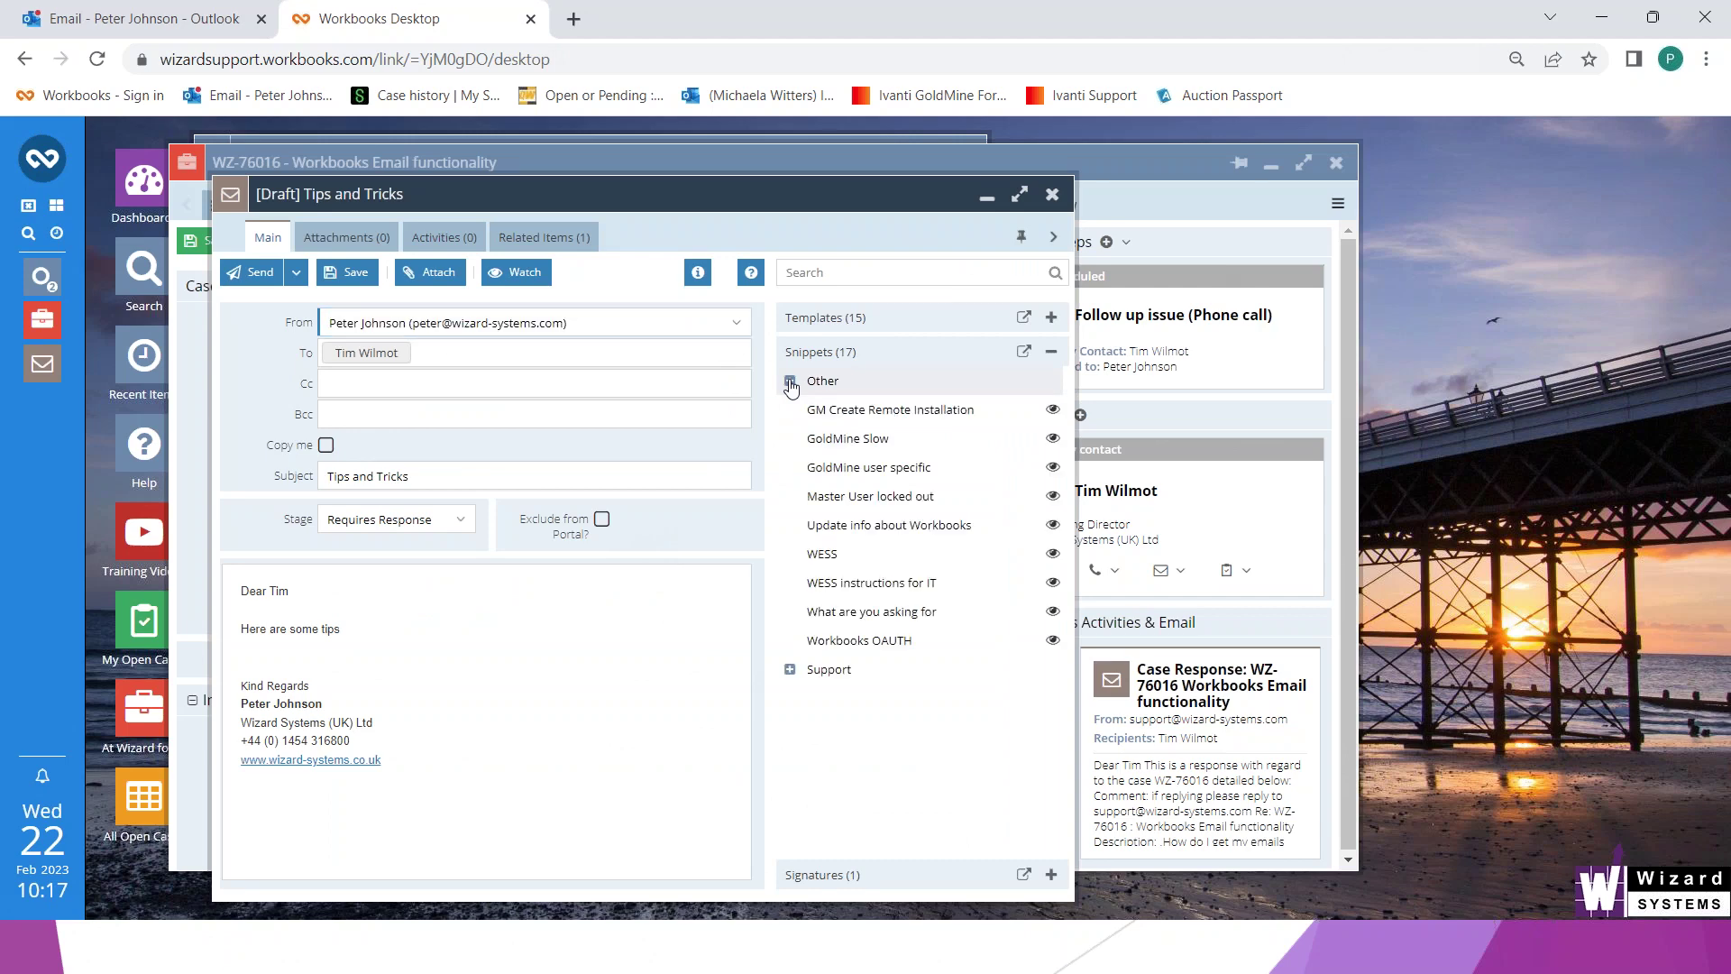
pyautogui.click(790, 669)
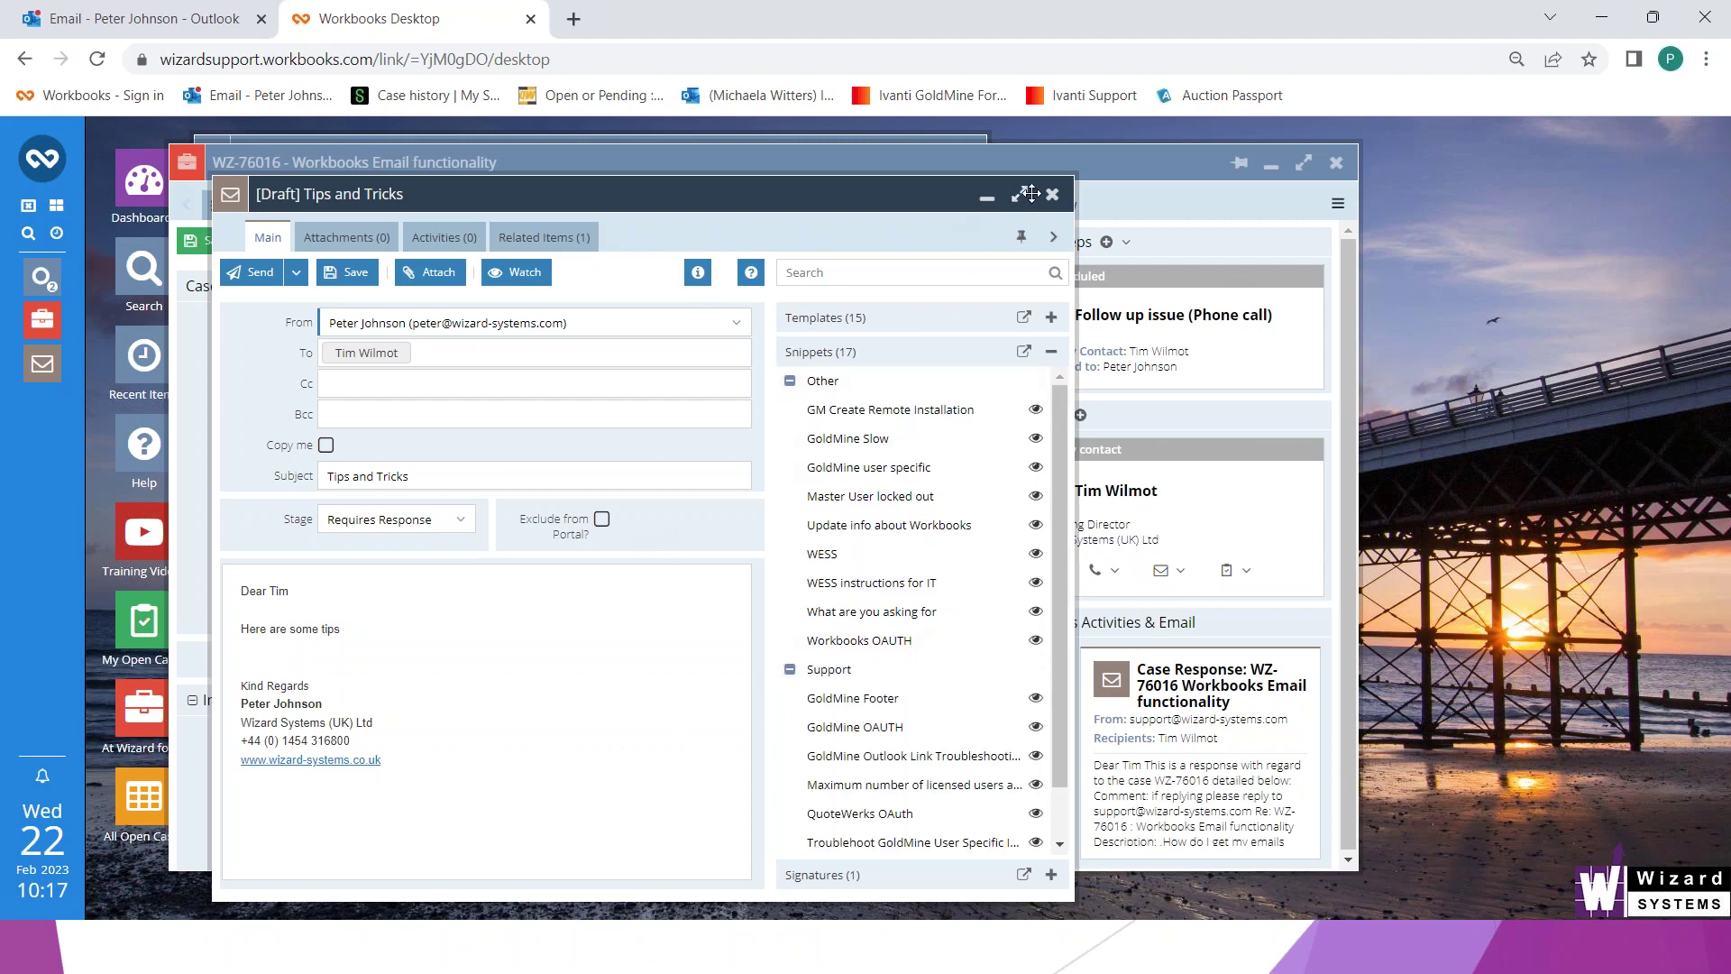
pyautogui.click(987, 196)
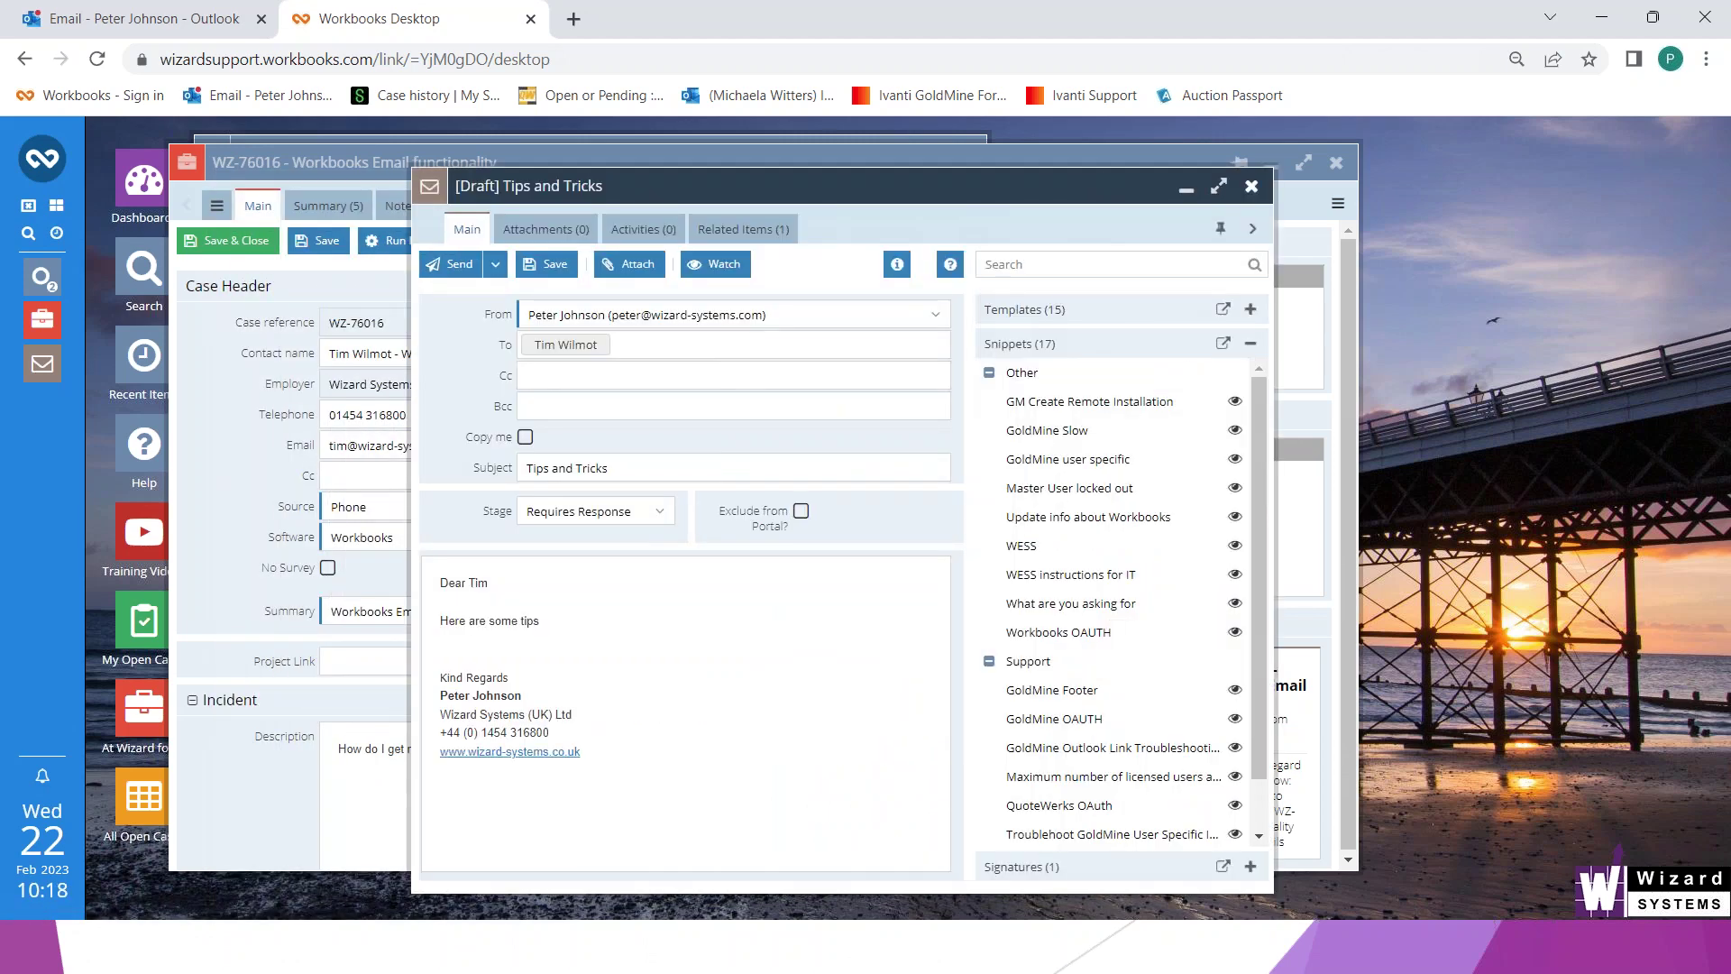
pyautogui.click(1249, 343)
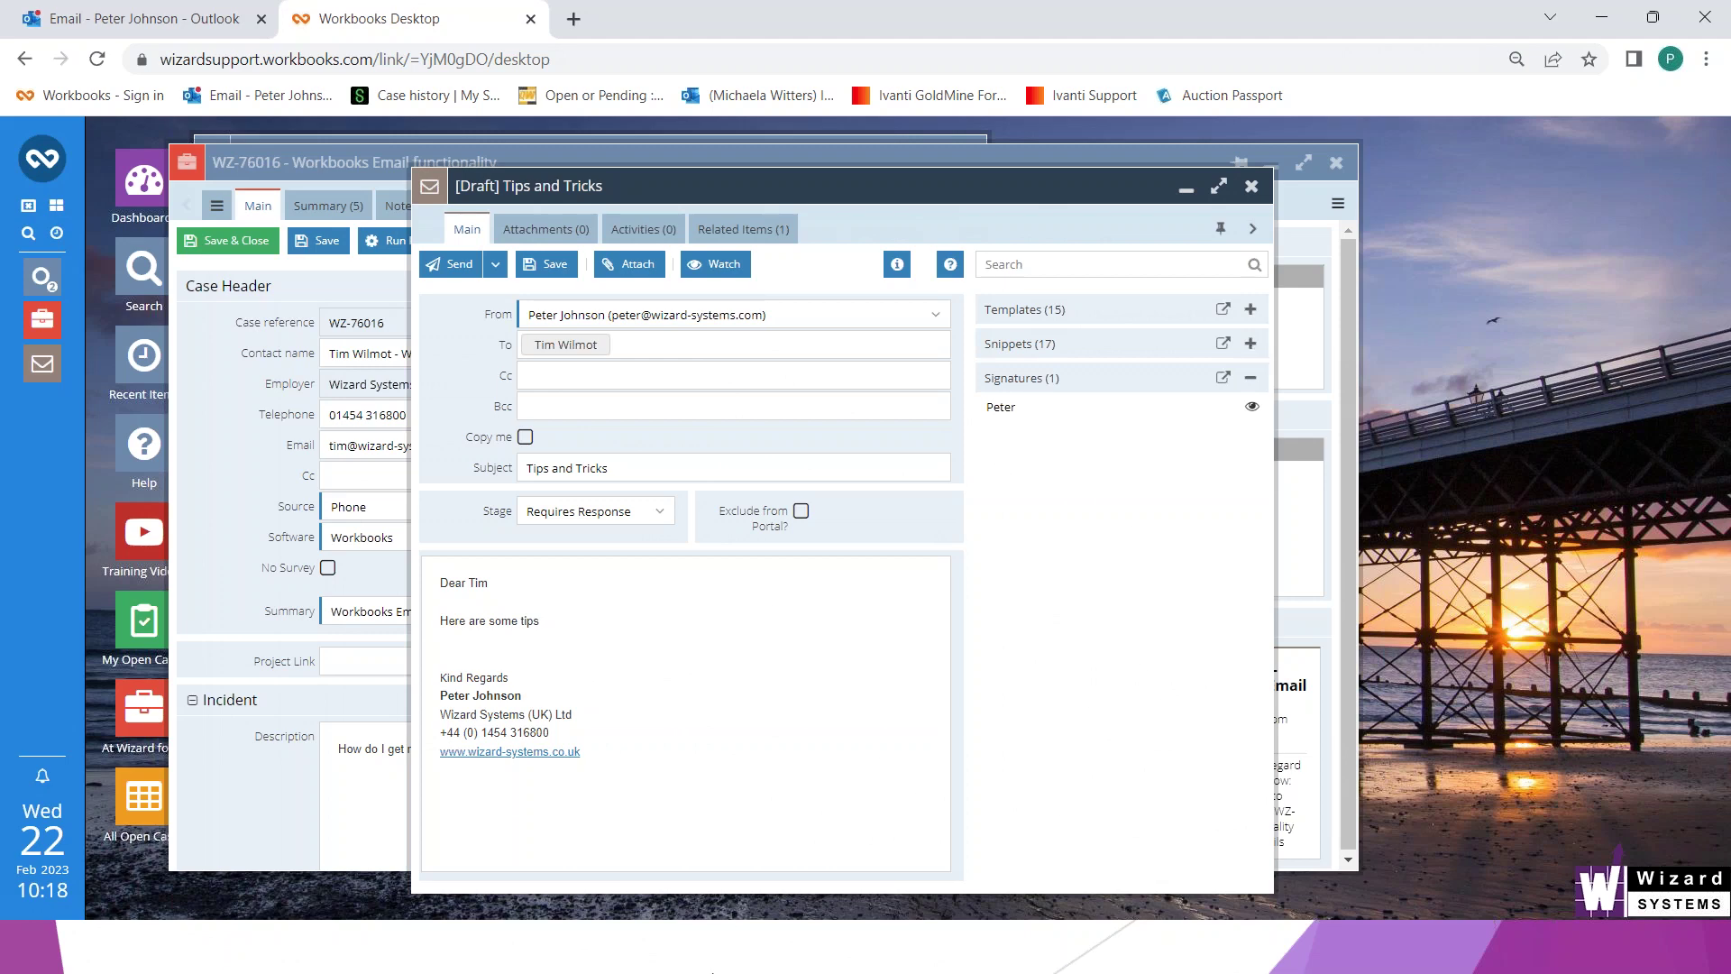
pyautogui.click(732, 965)
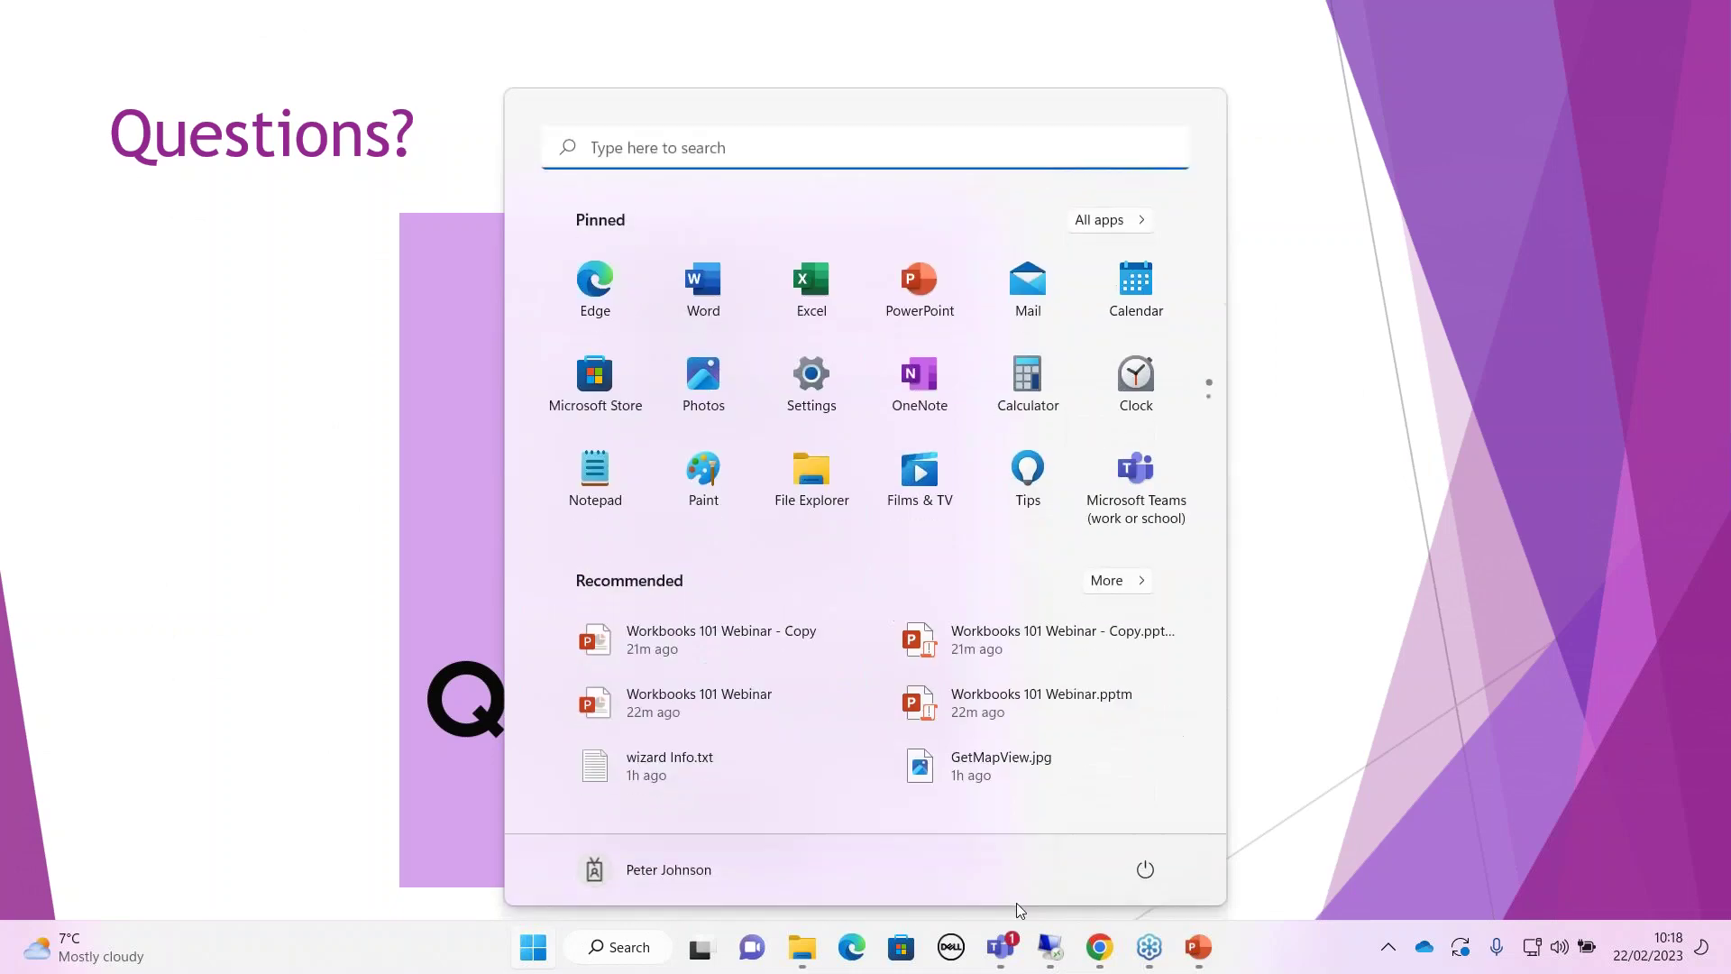
# Bring Chrome with the Tips and Tricks email draft back to the front
pyautogui.click(1099, 957)
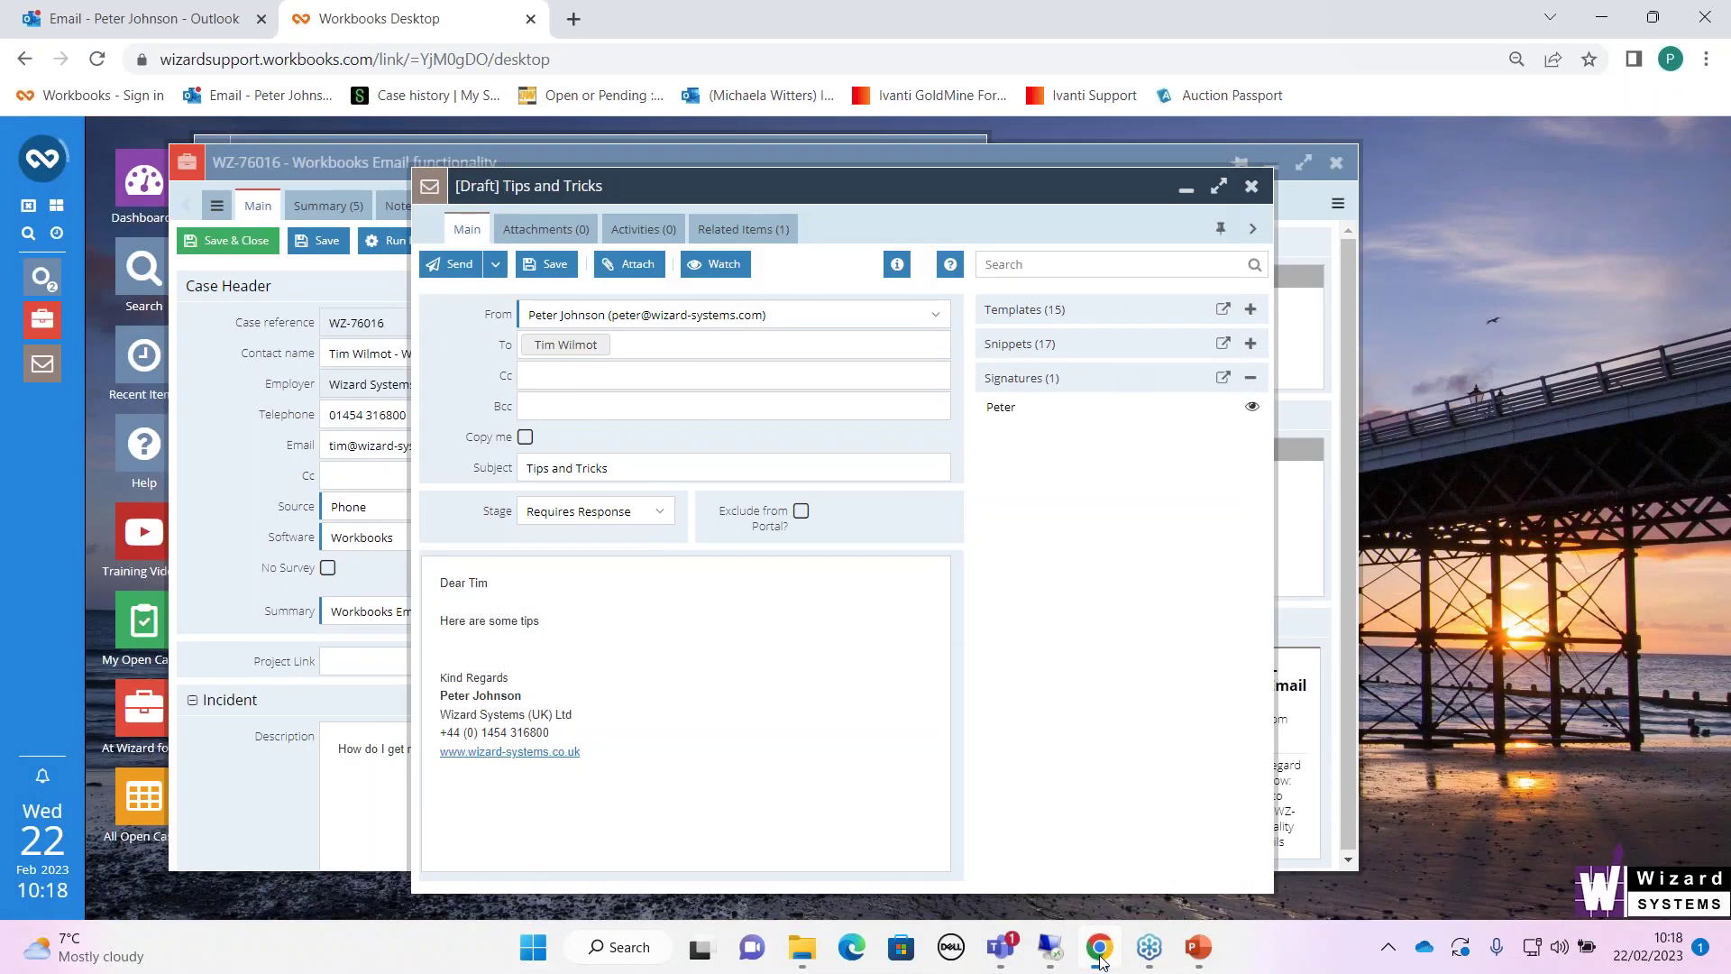
# Close the Tips and Tricks draft and reopen My Snippets via Emails > Snippets
pyautogui.click(1251, 187)
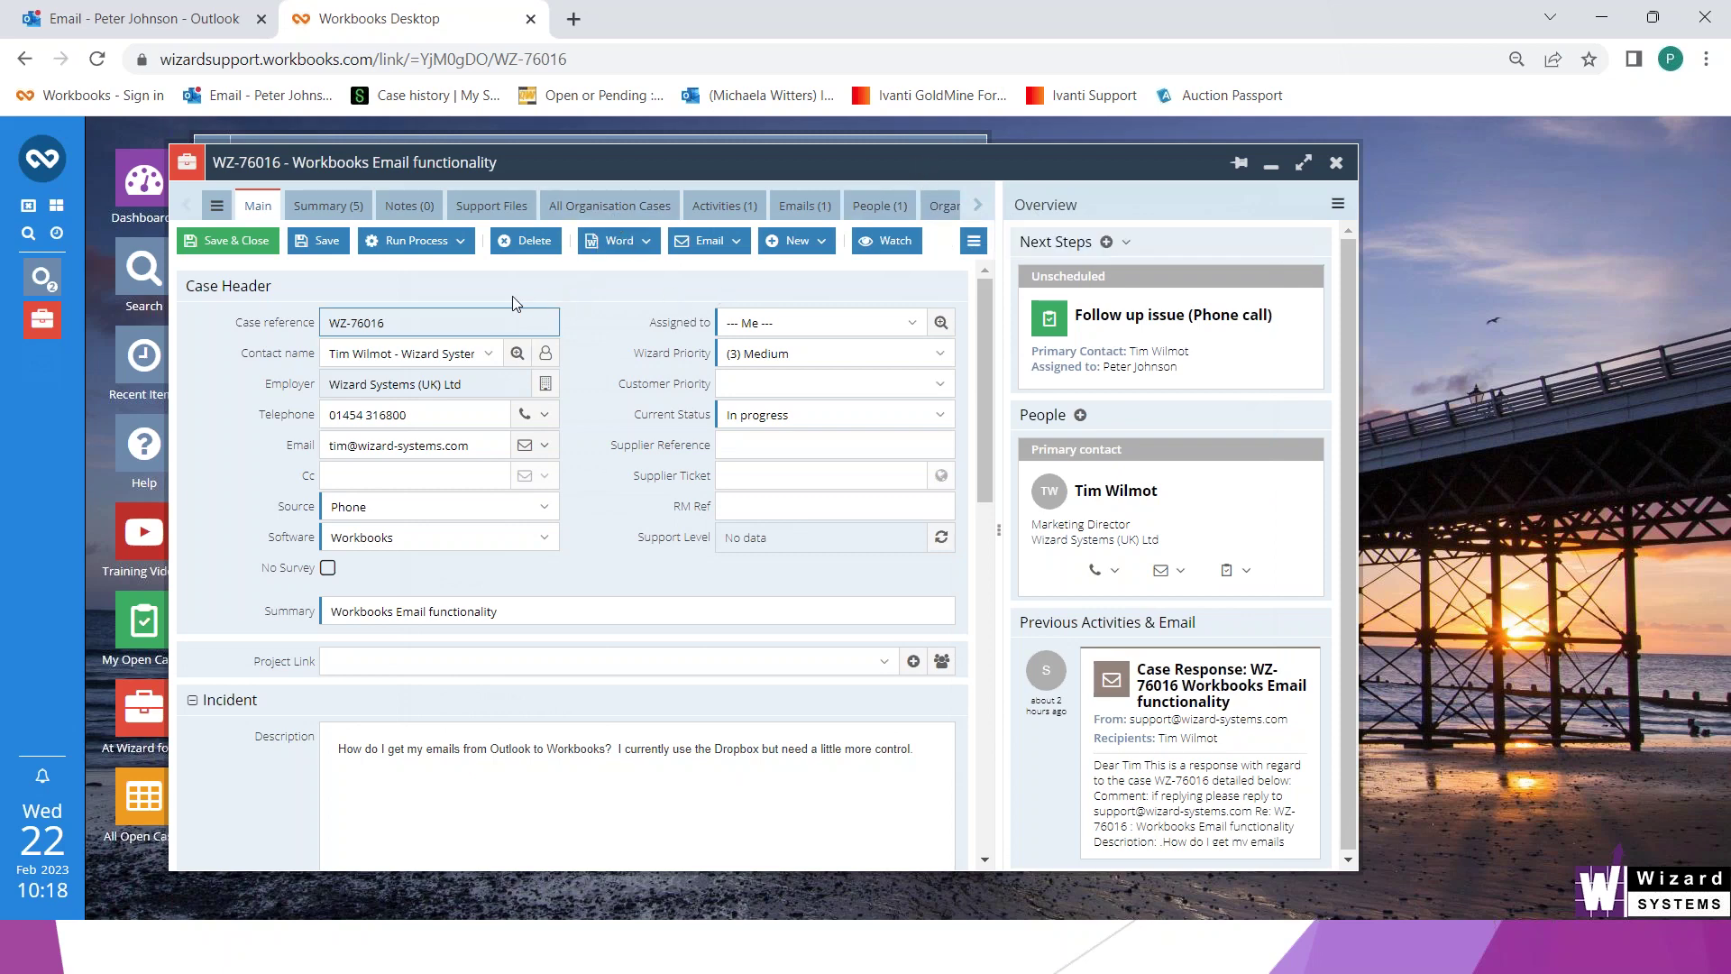
pyautogui.click(49, 160)
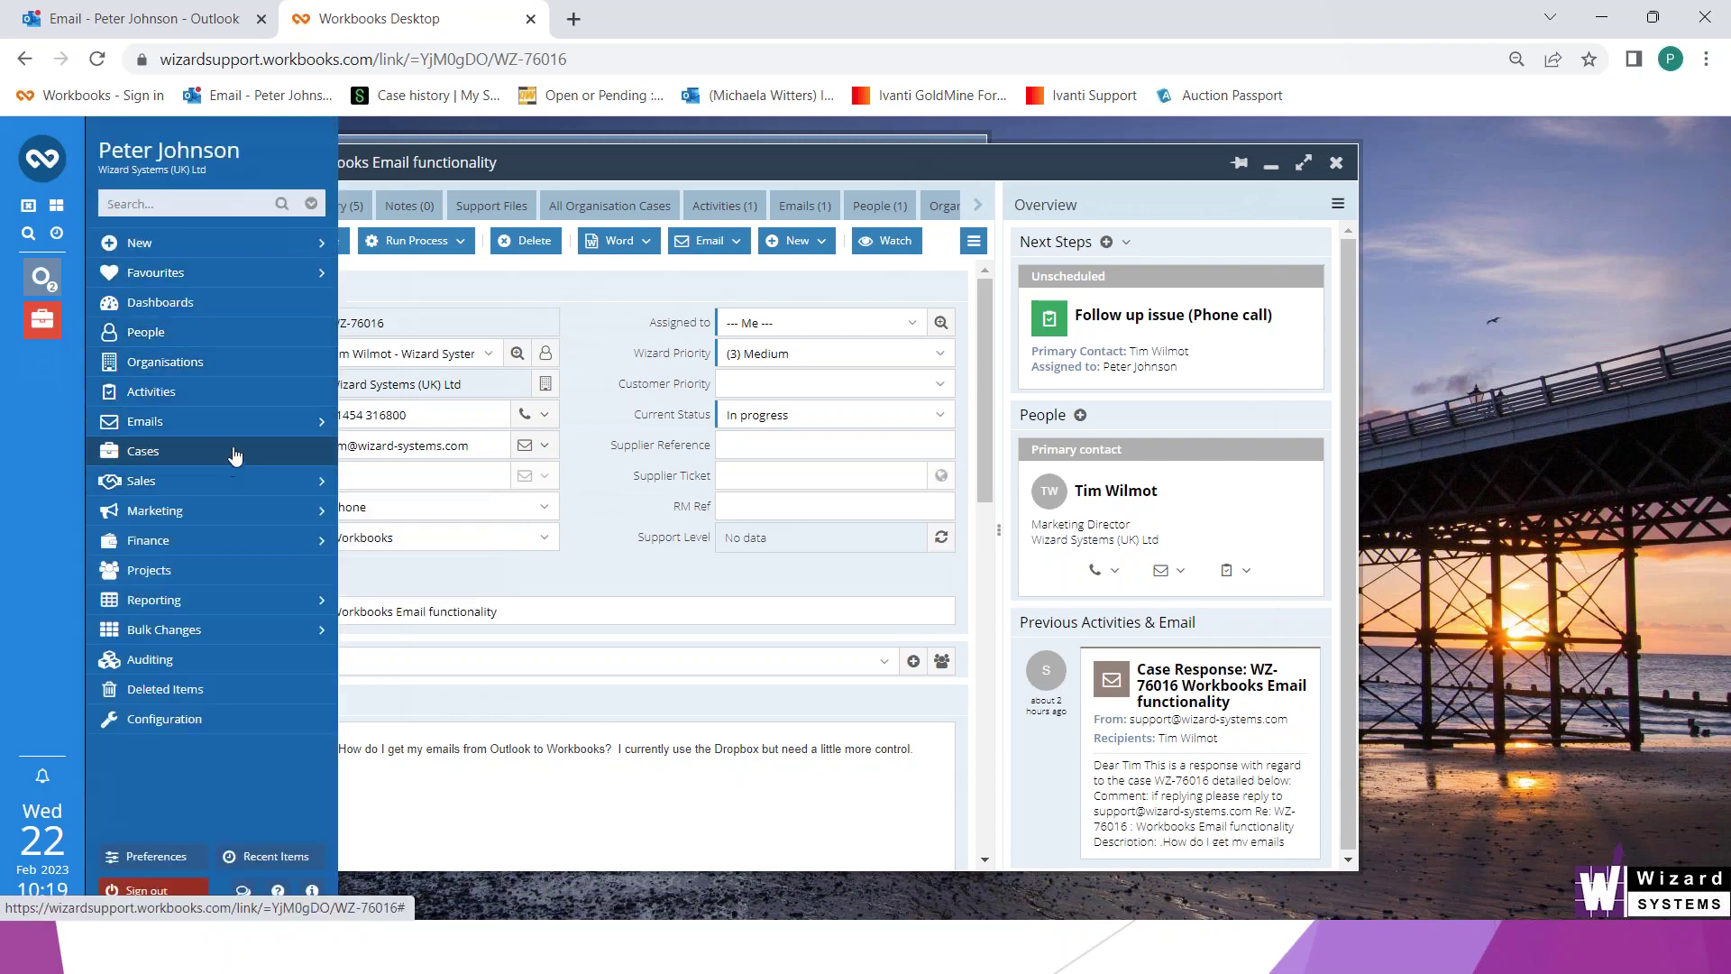
pyautogui.moveTo(253, 433)
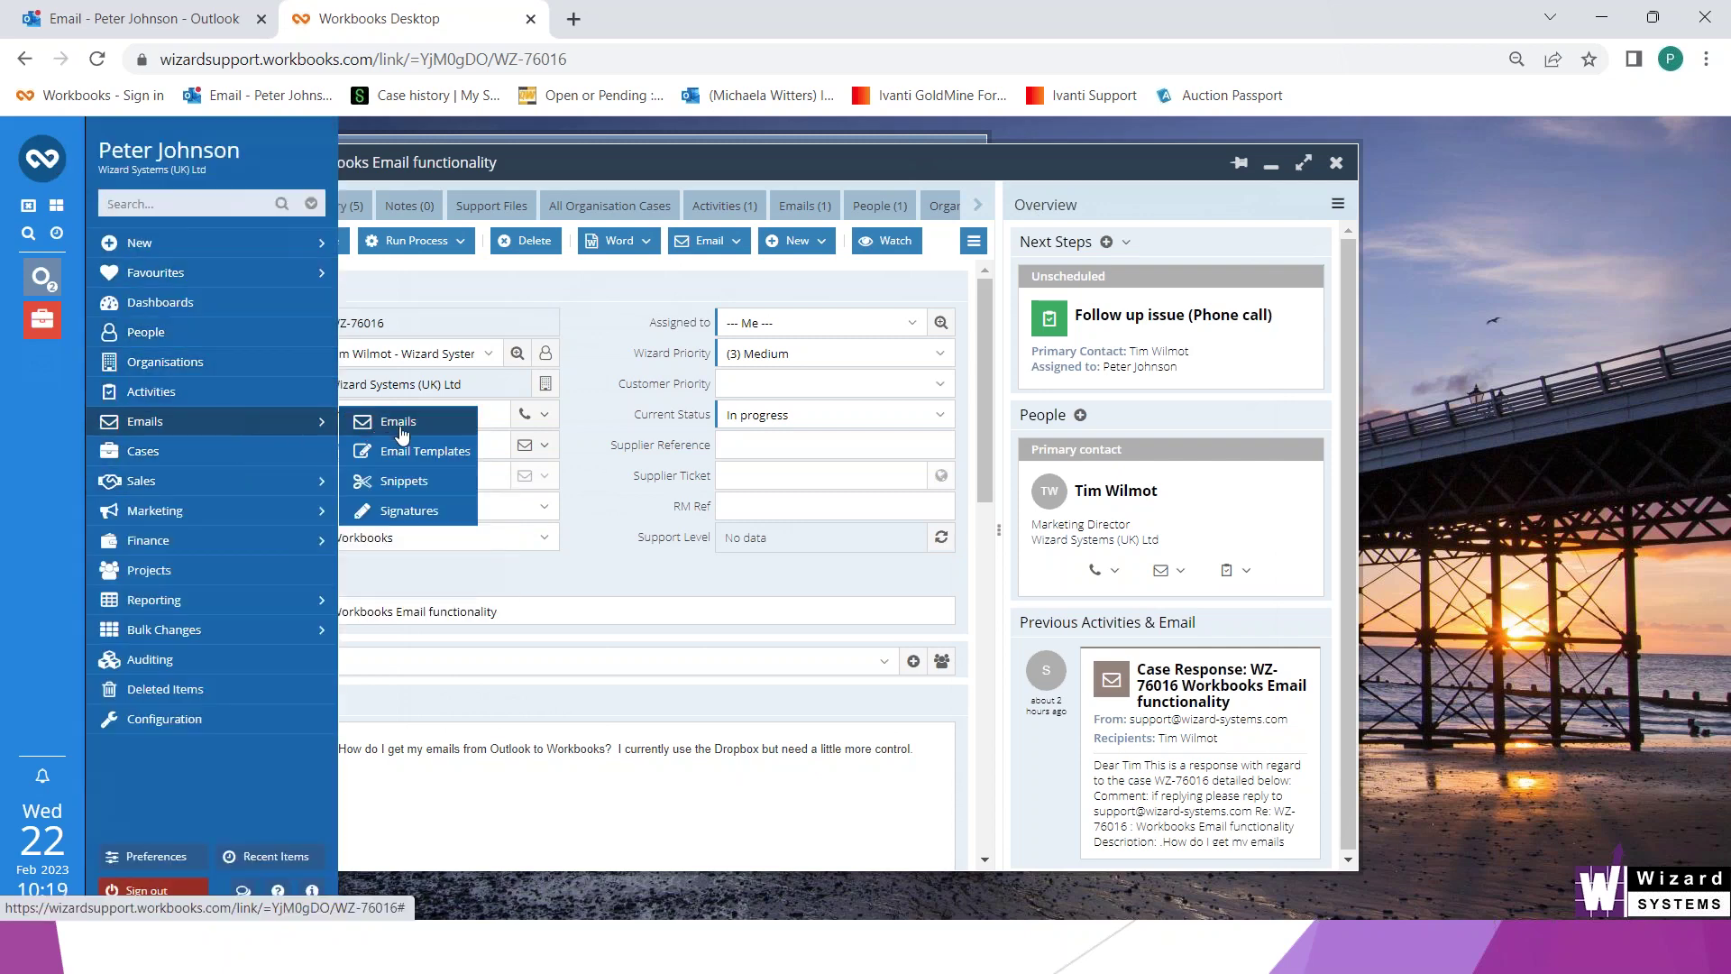
pyautogui.click(402, 484)
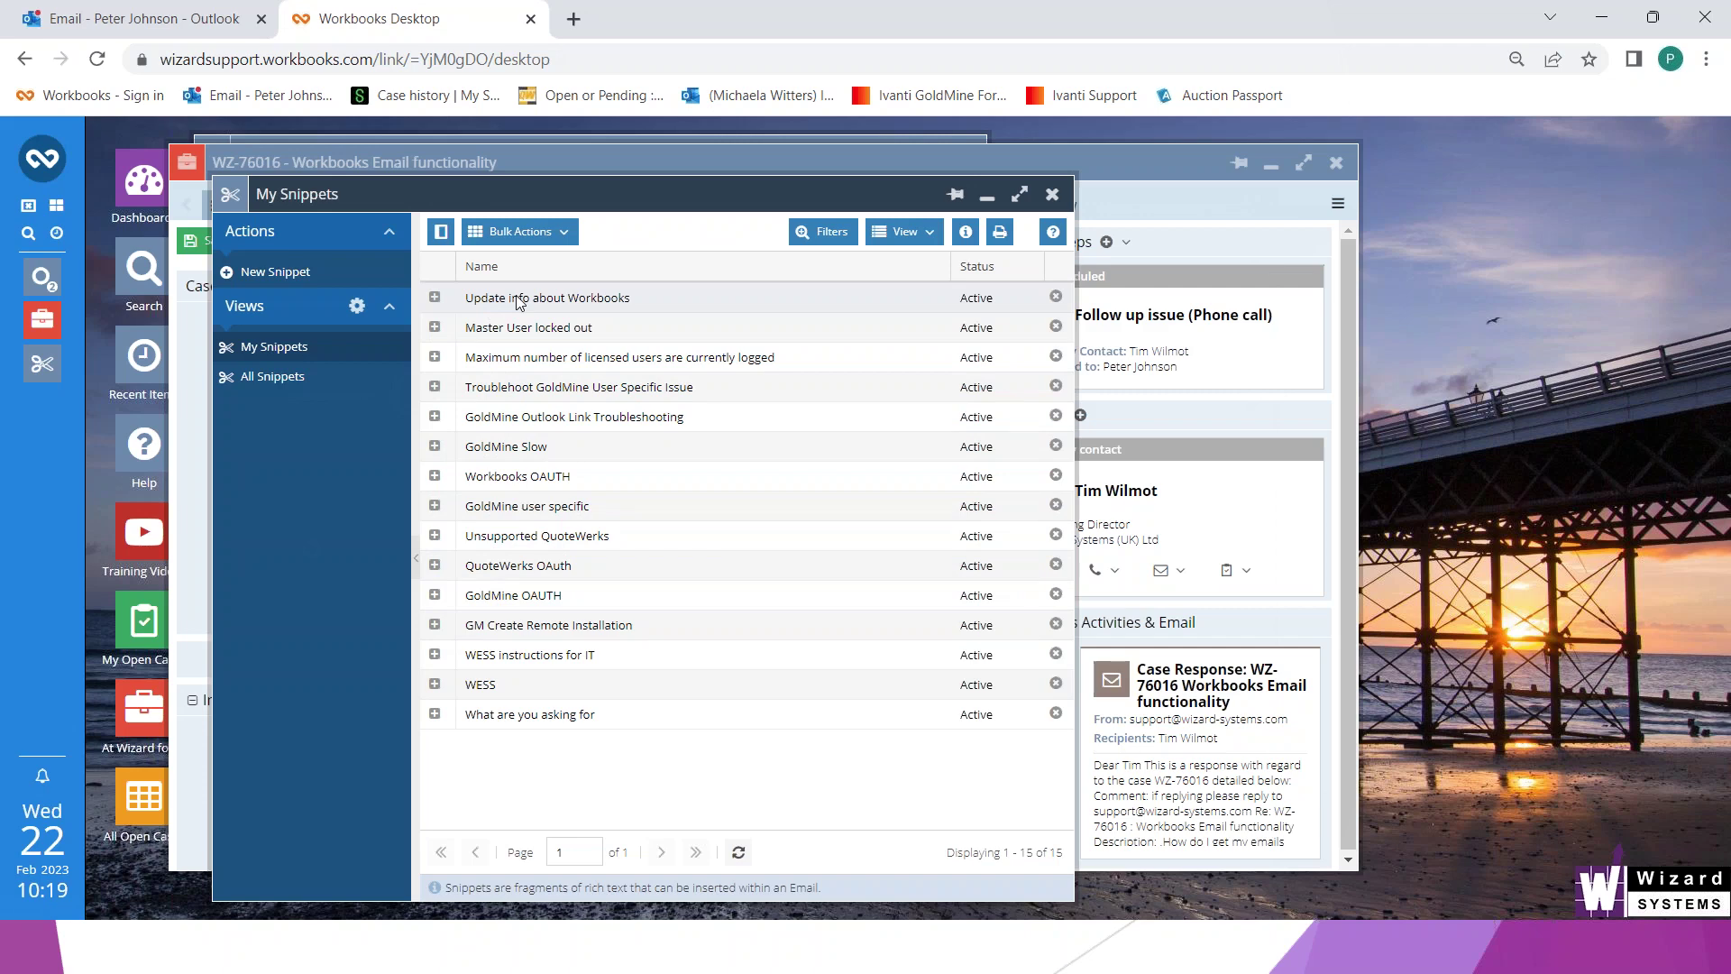
# Add a sharing rule giving Everyone (Group) Read-only access to 'Update info about Workbooks', then save
pyautogui.doubleClick(521, 300)
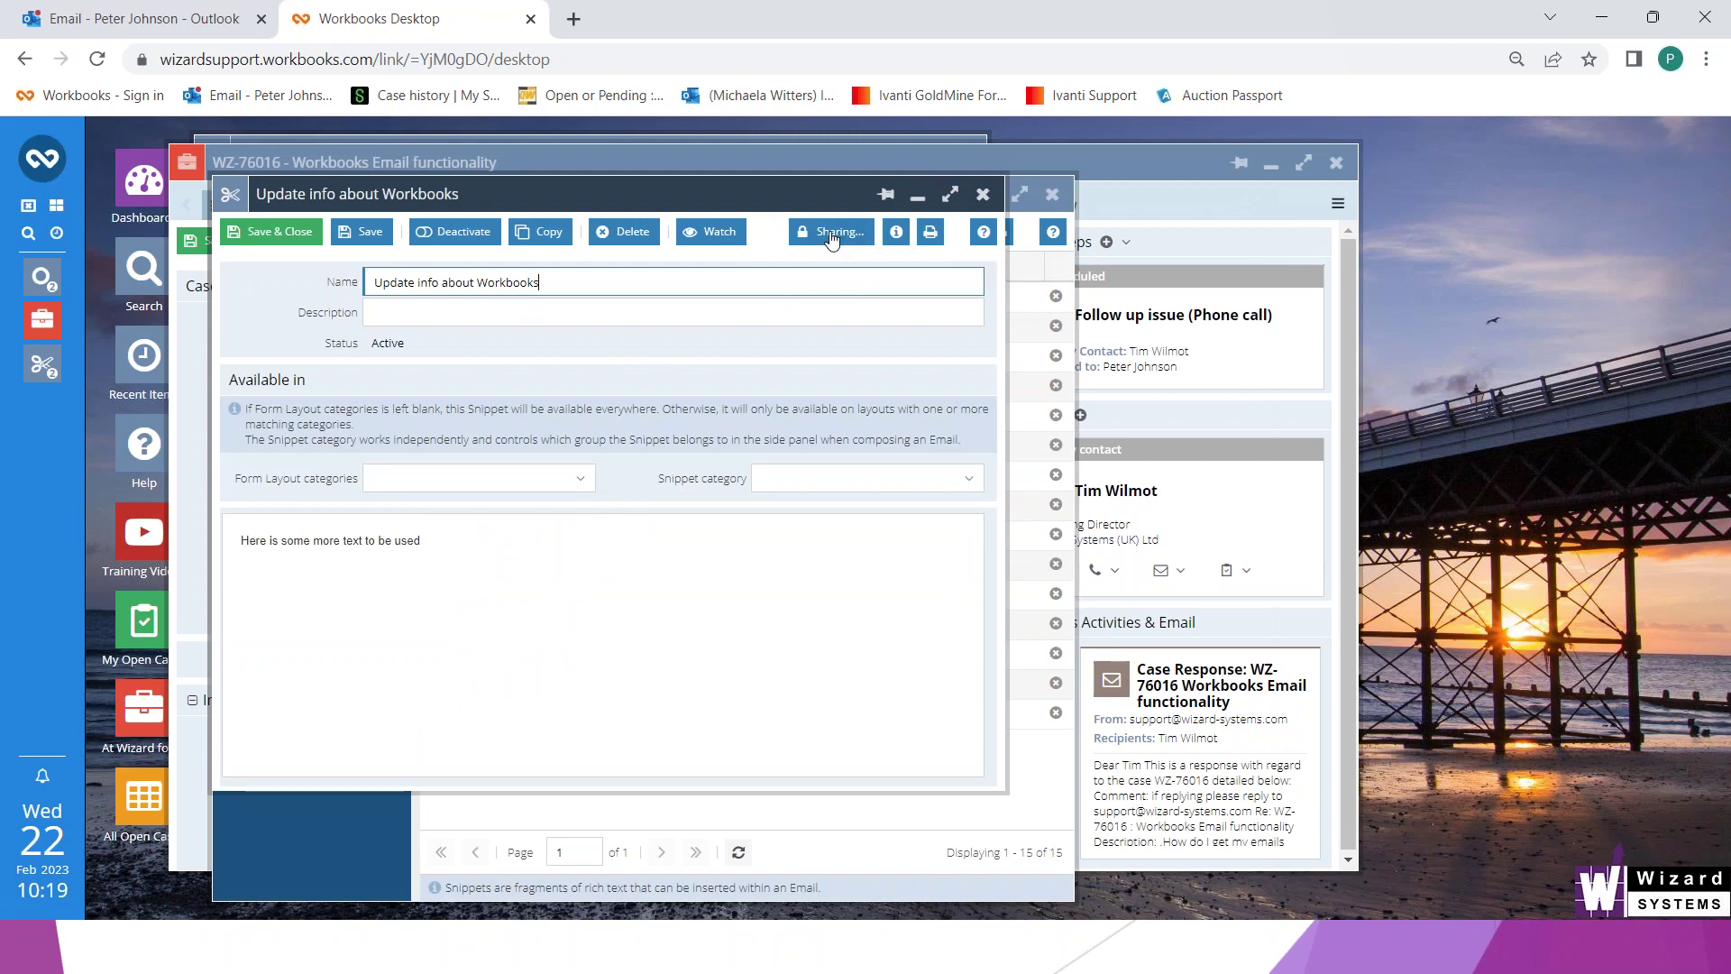
pyautogui.click(831, 235)
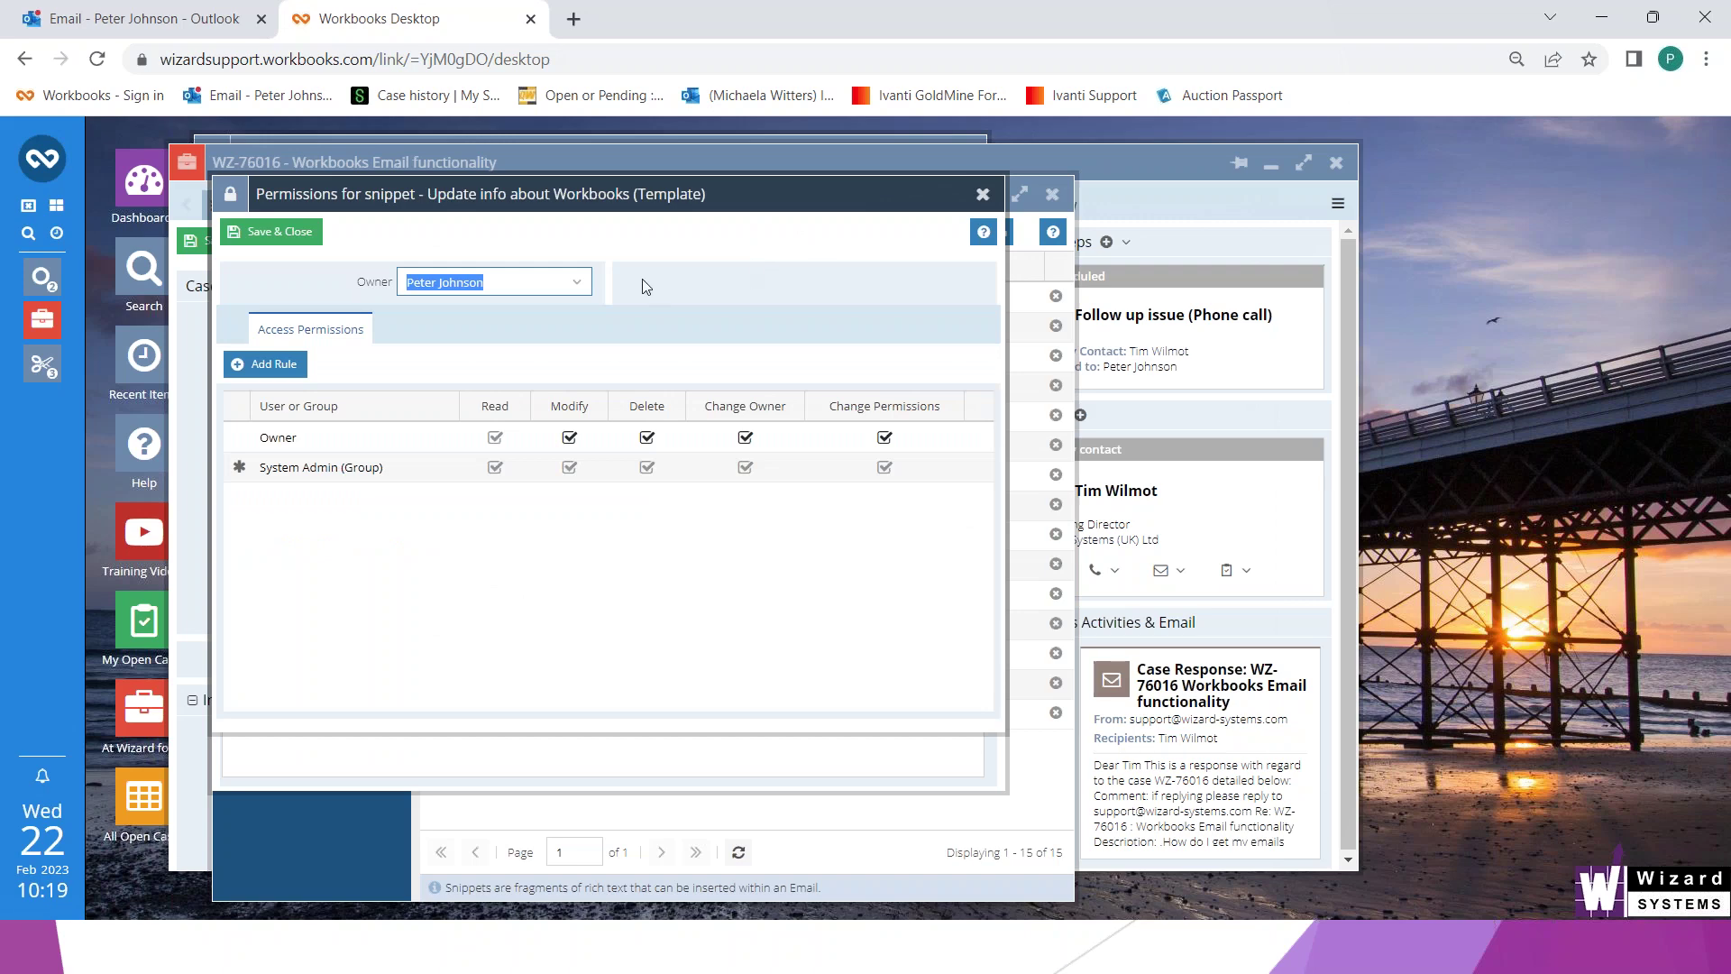
pyautogui.click(274, 368)
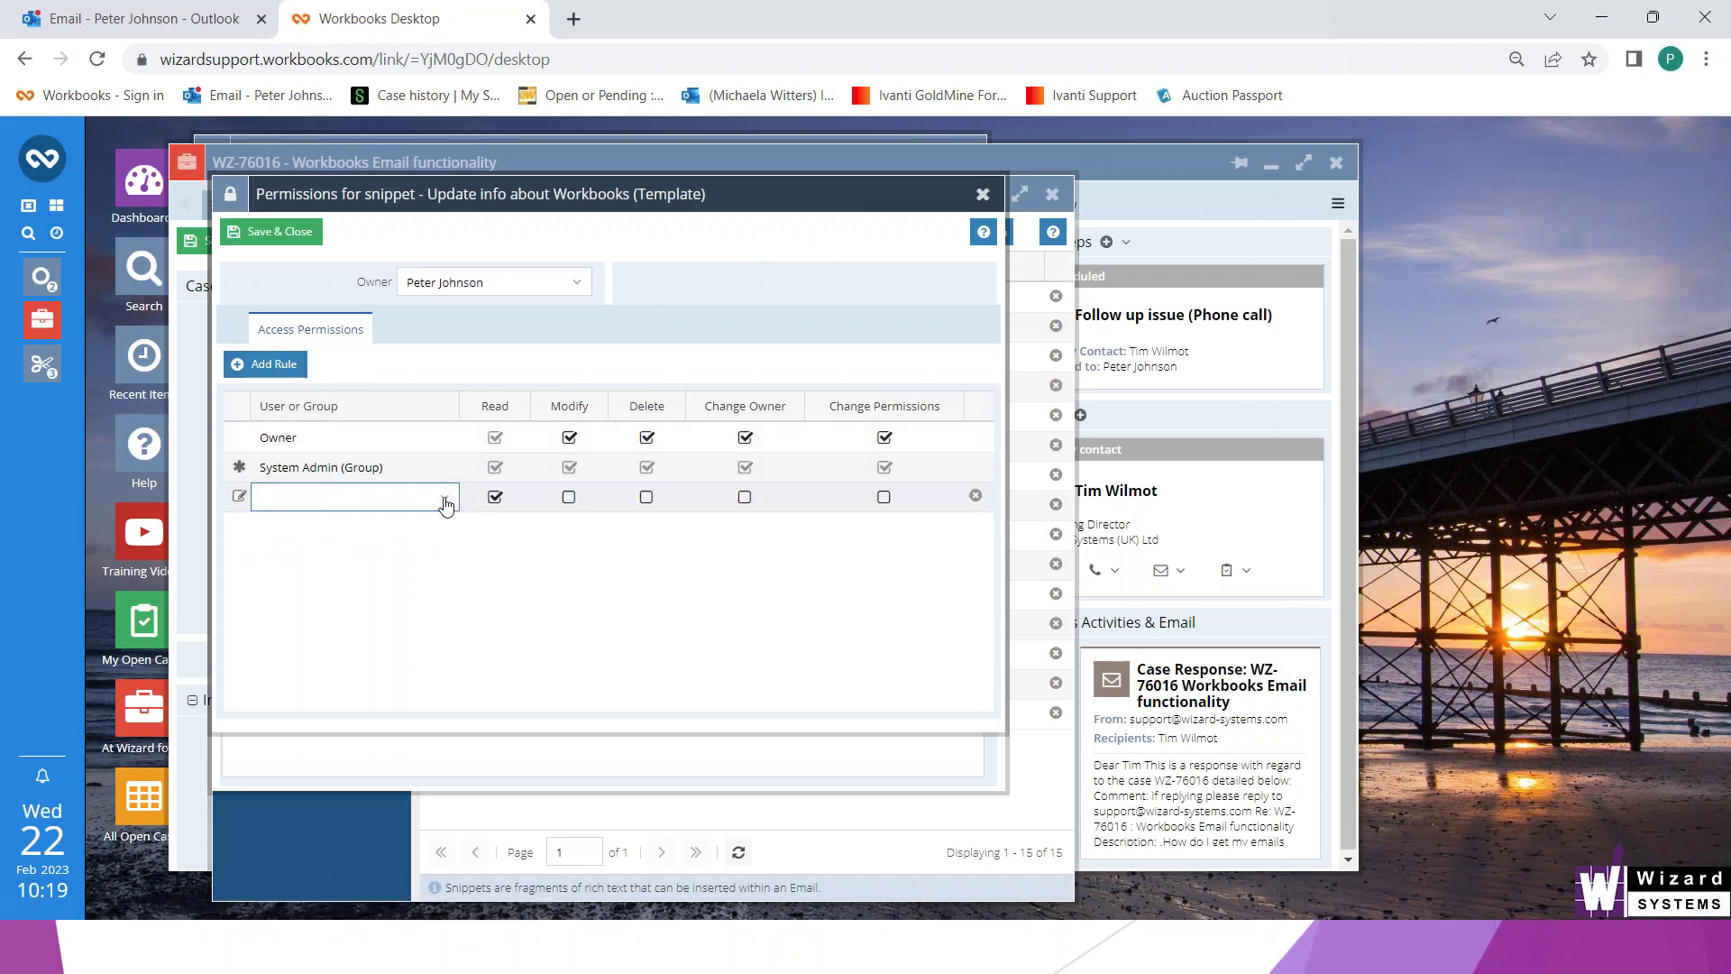
pyautogui.click(444, 498)
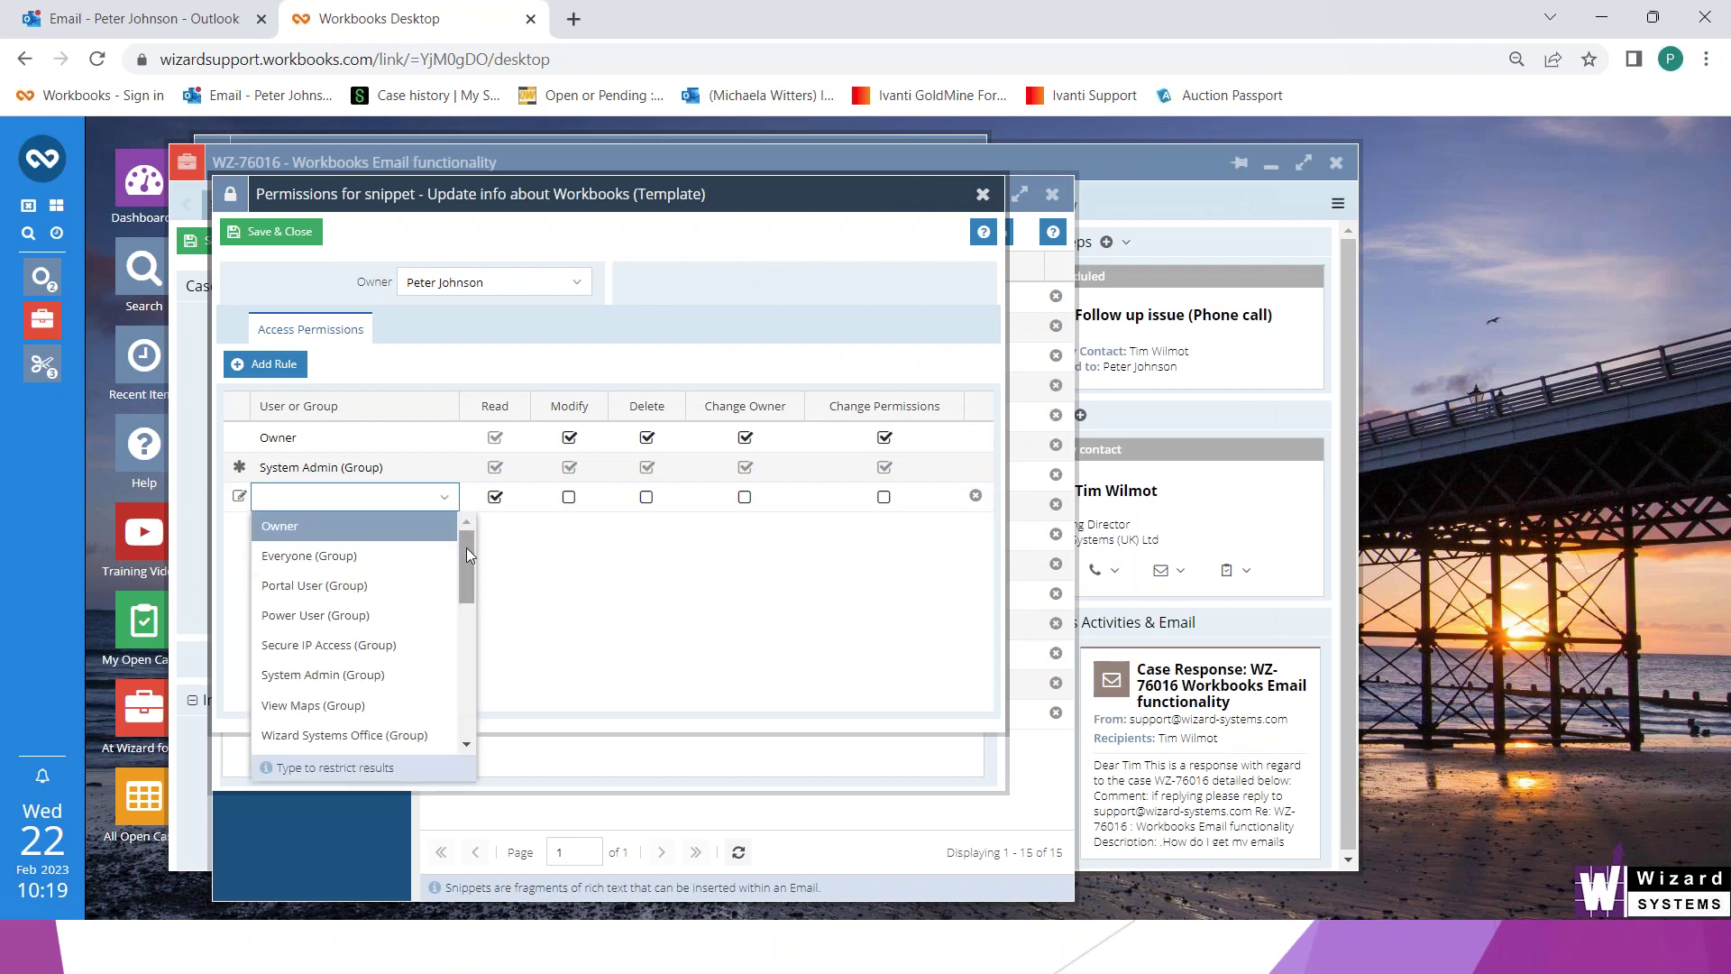
pyautogui.moveTo(467, 554); pyautogui.dragTo(462, 673)
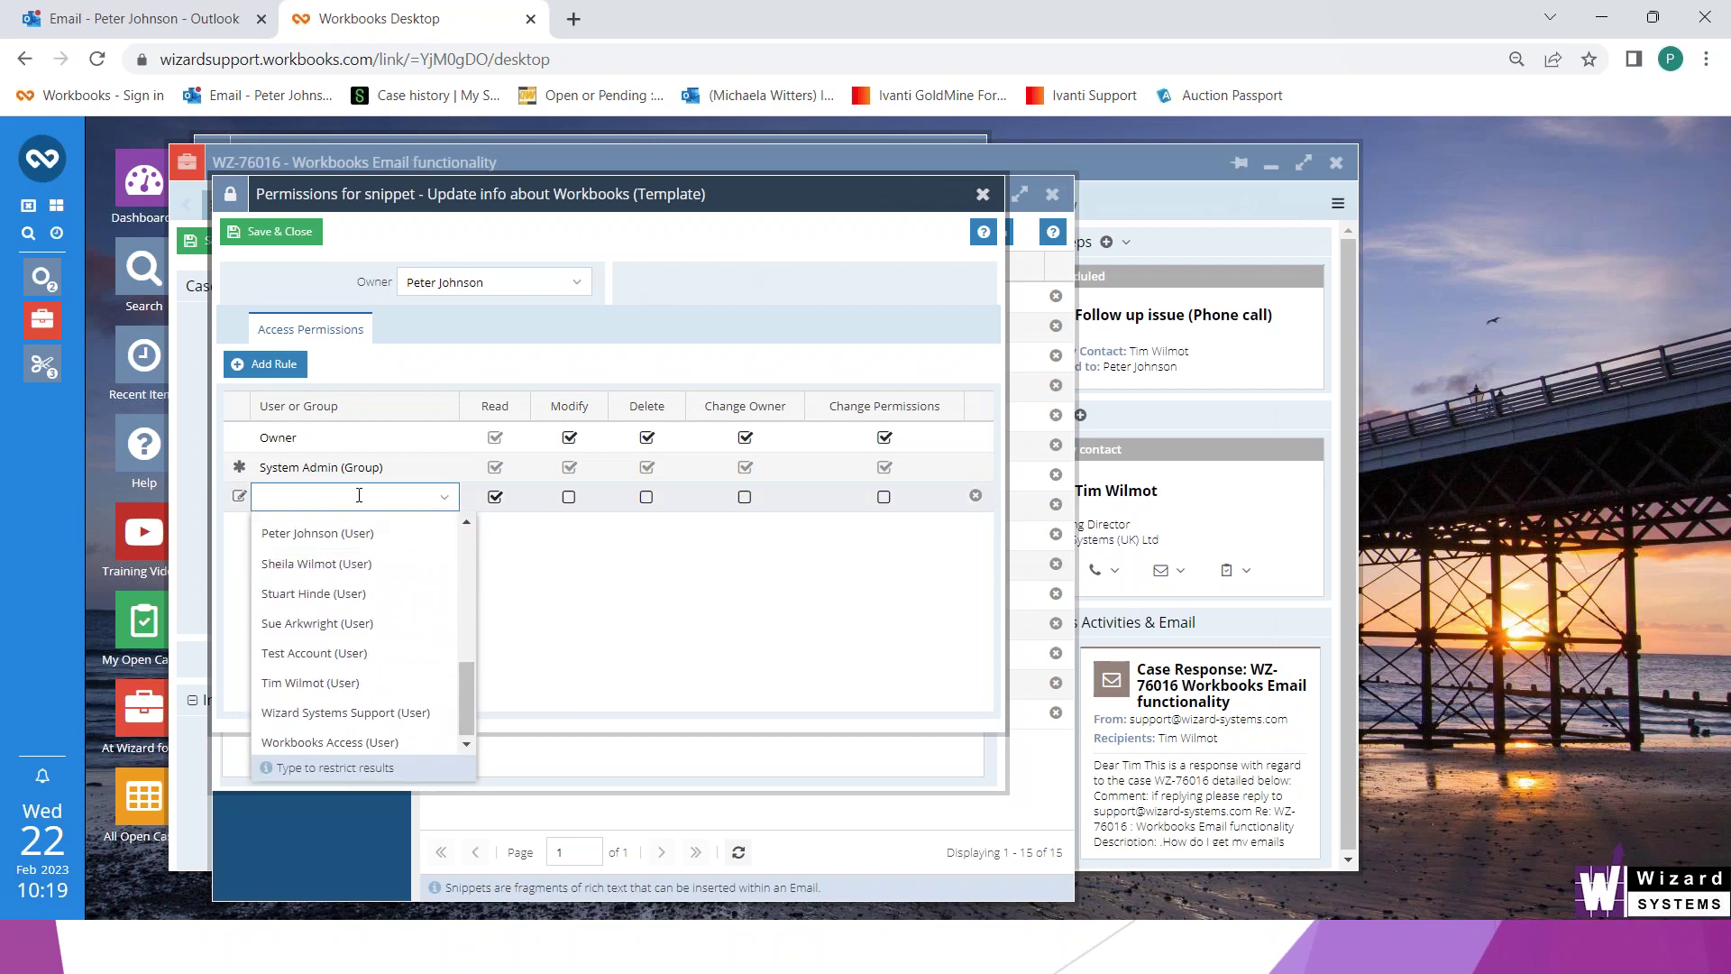
pyautogui.write('ever')
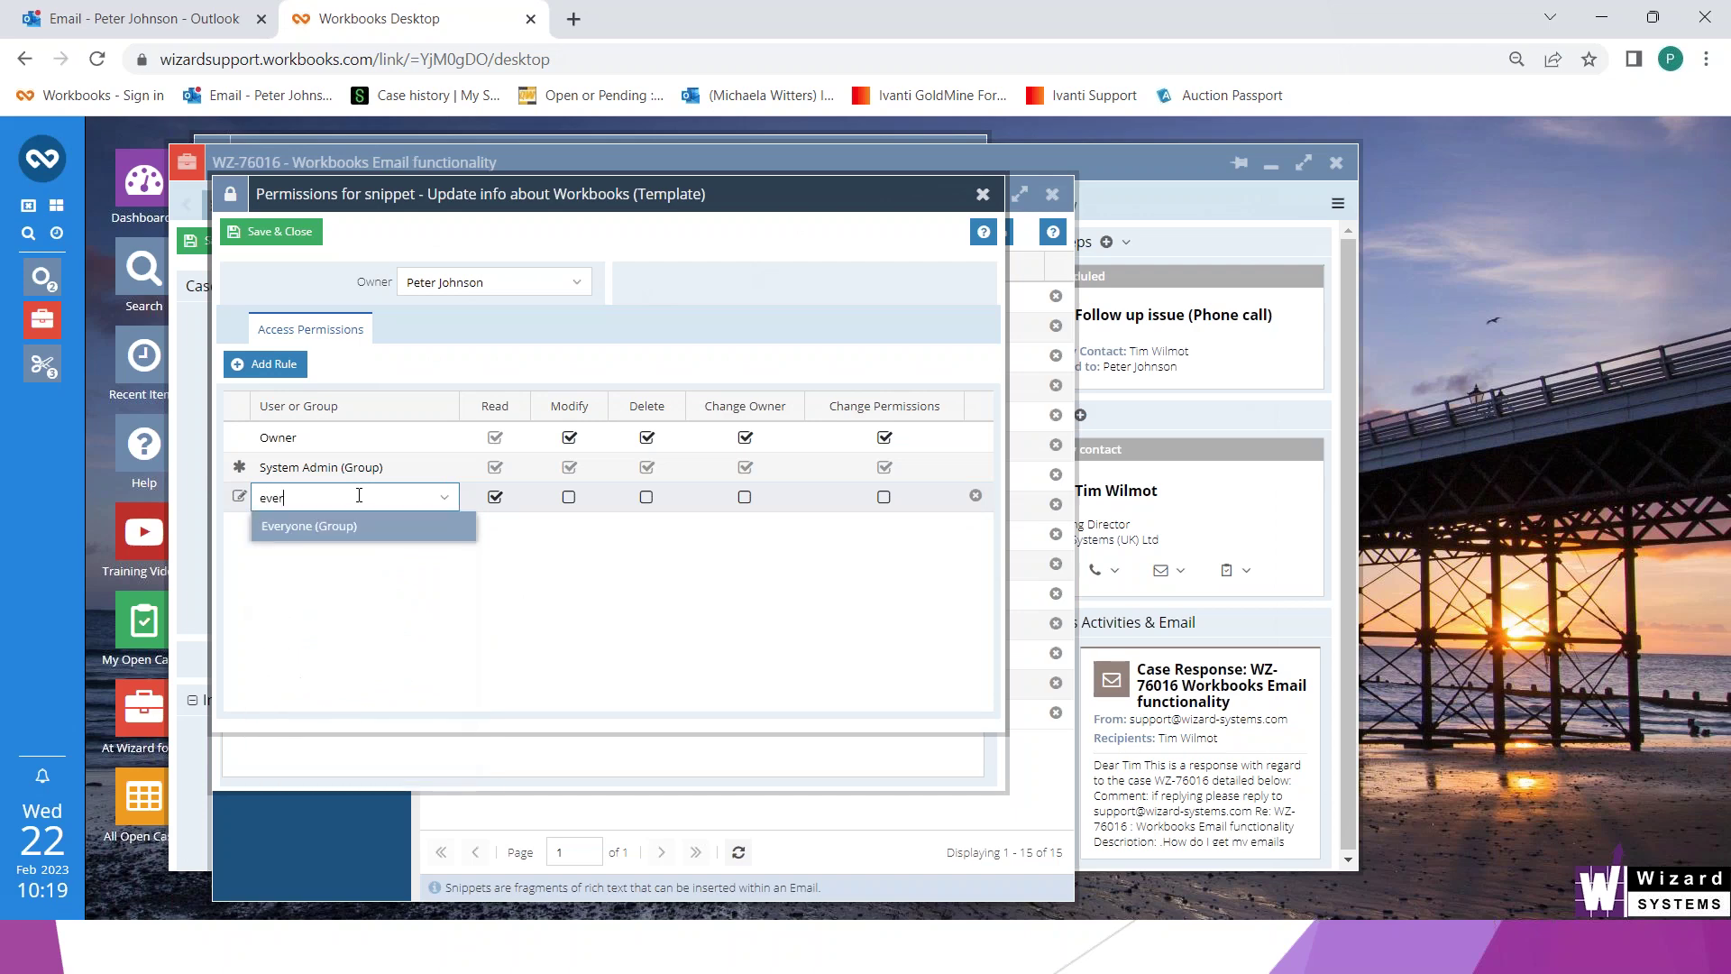
pyautogui.click(348, 527)
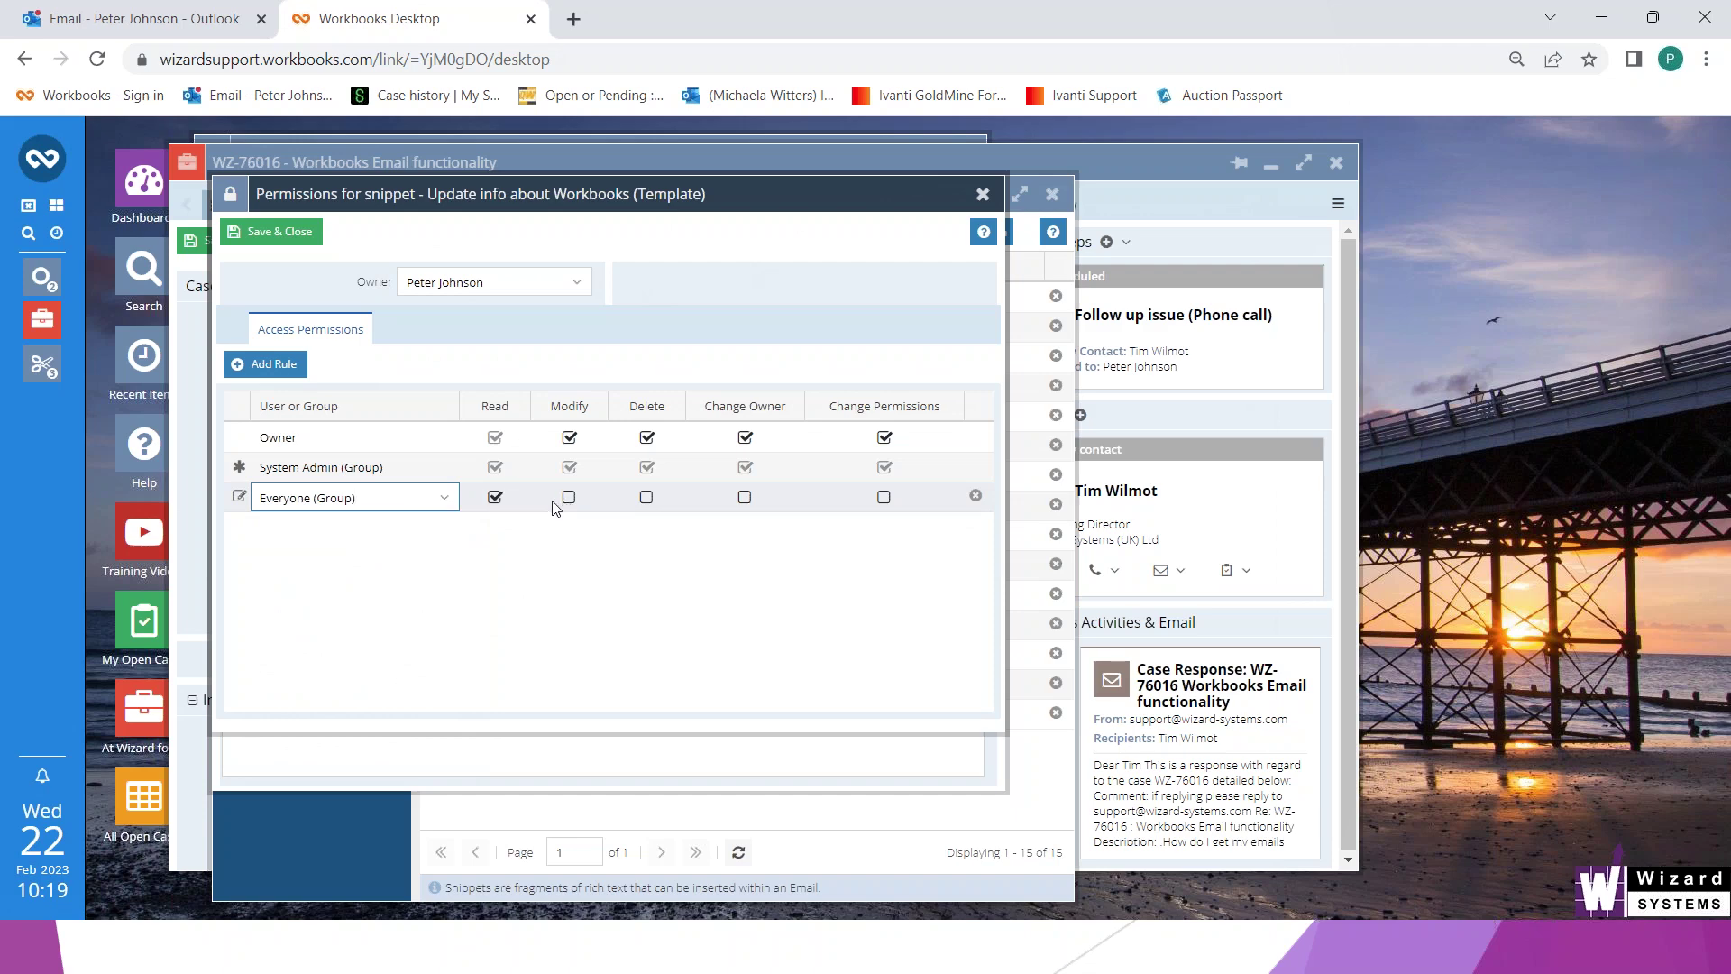
pyautogui.click(266, 237)
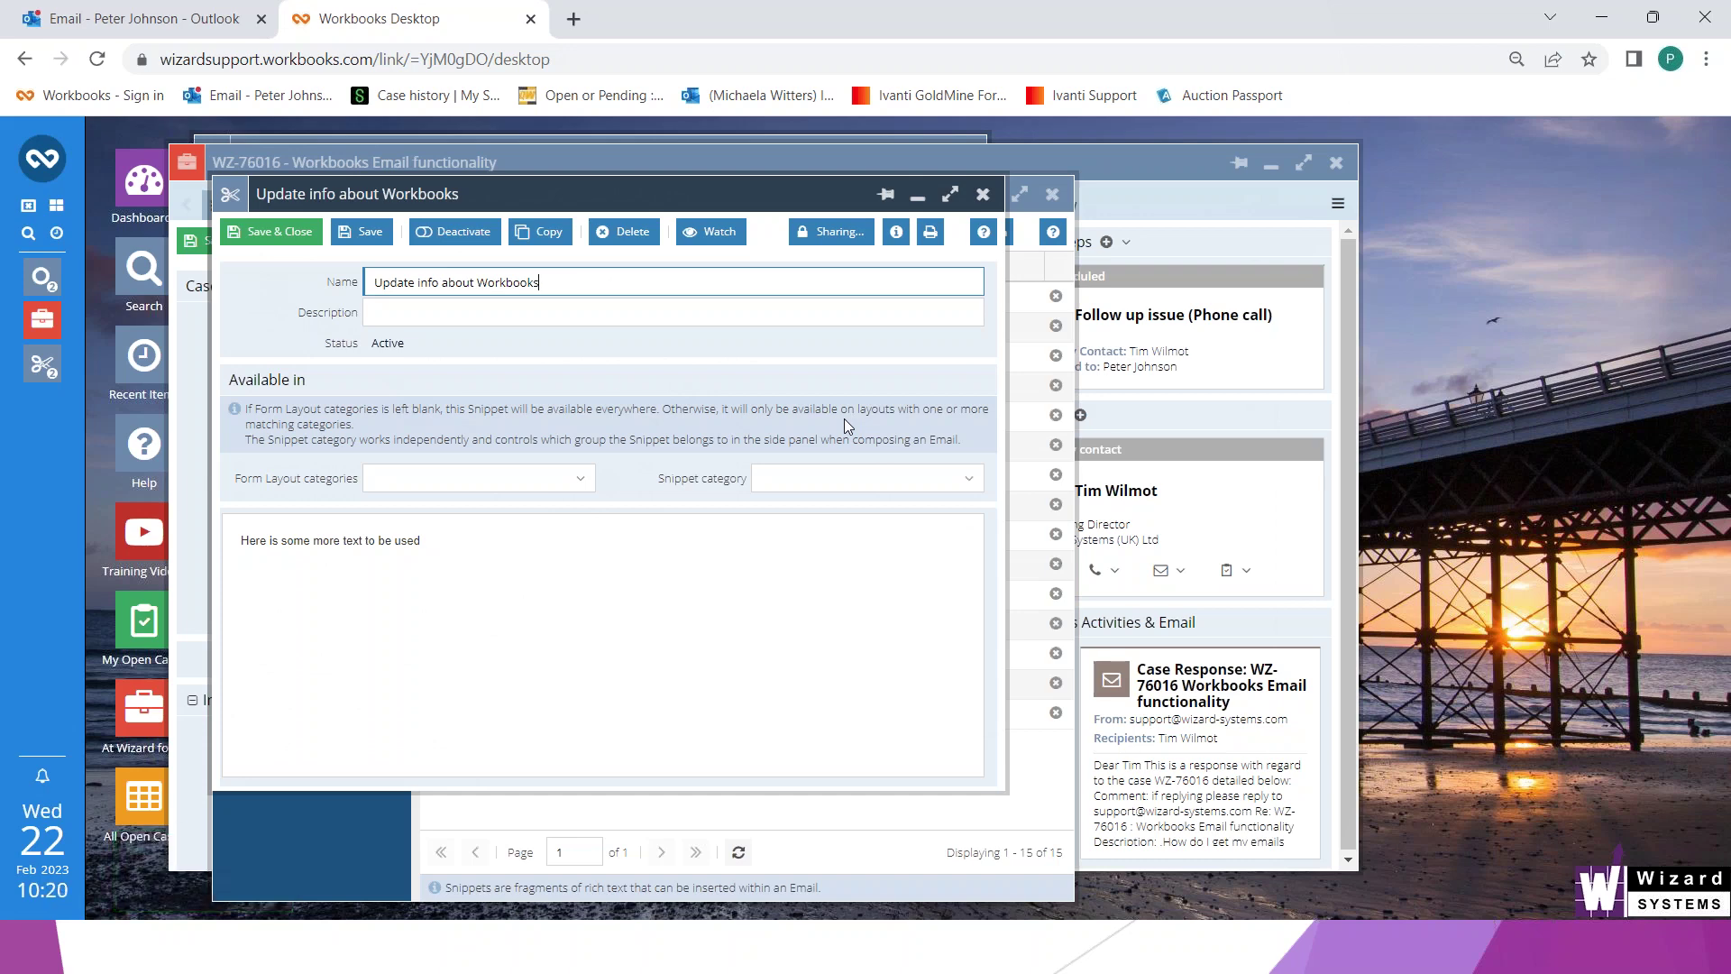
# Save and close the 'Update info about Workbooks' snippet record
pyautogui.click(300, 239)
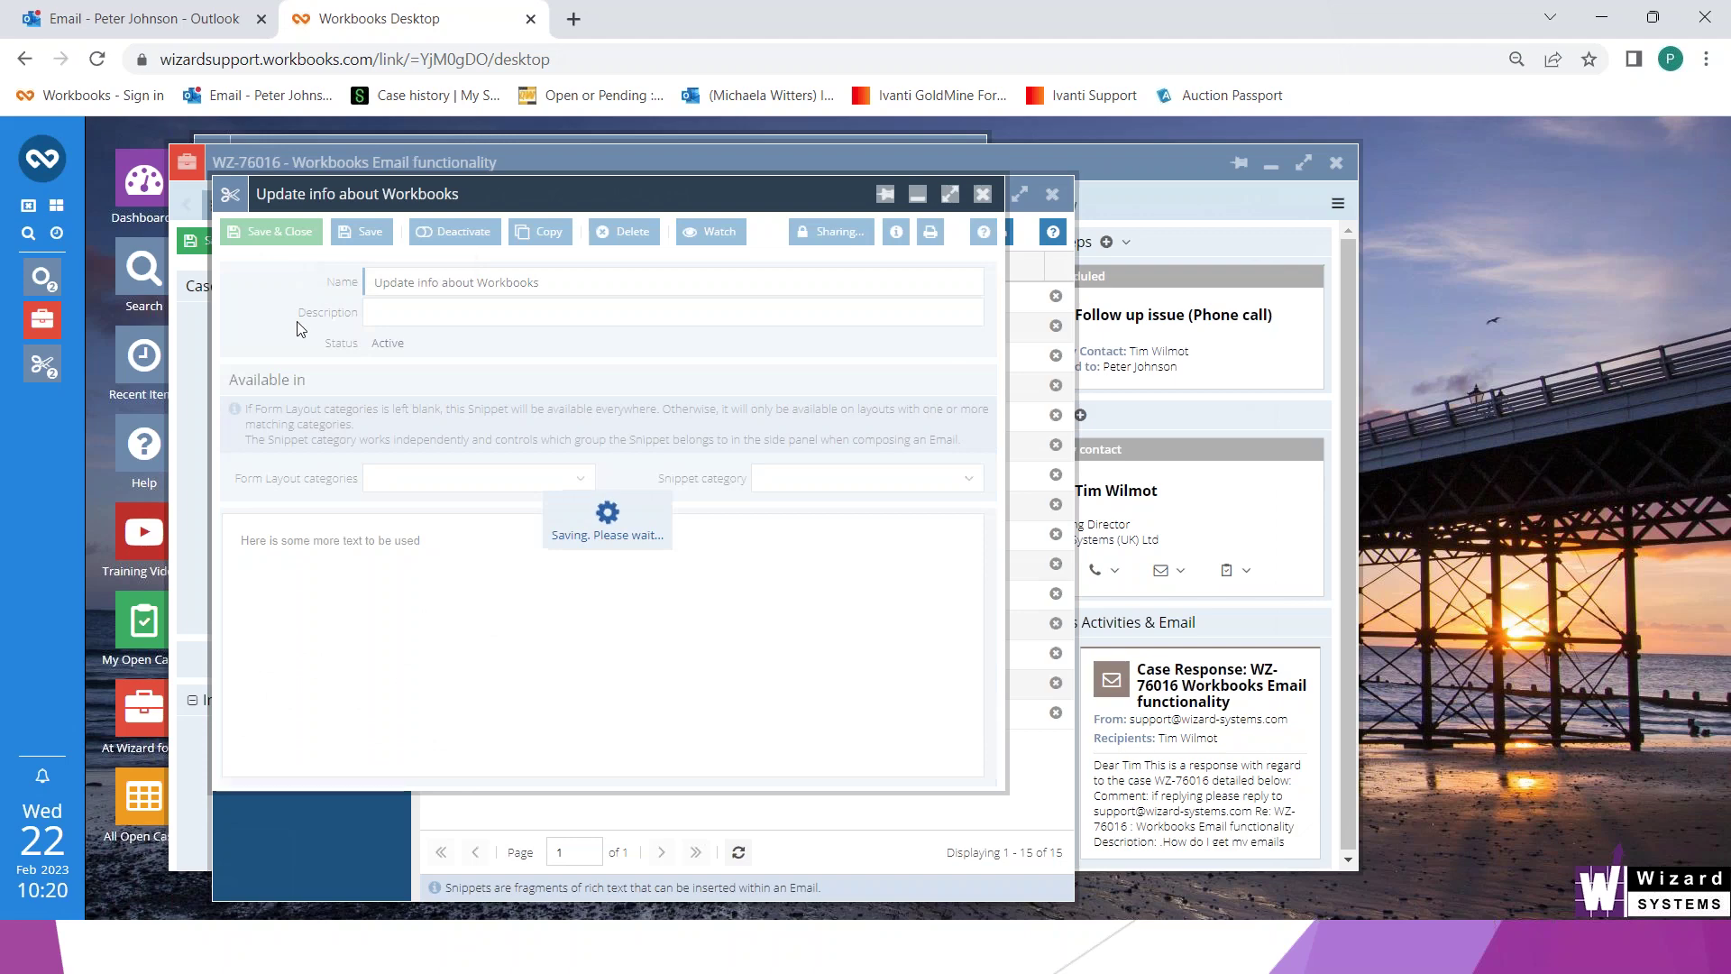